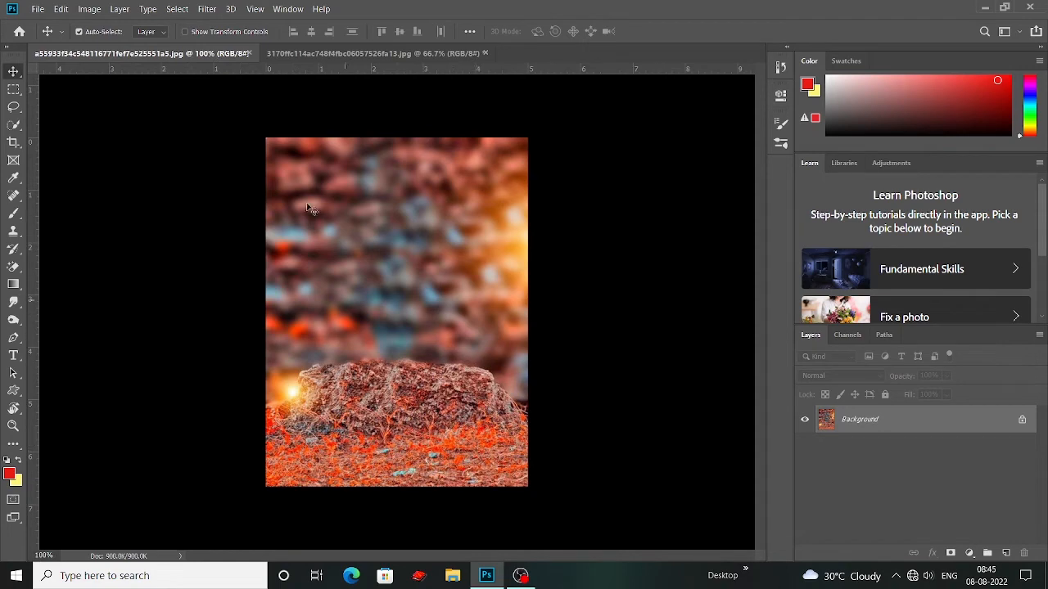
Step: Switch to the portrait photo of the seated man and duplicate its Background layer
click(347, 55)
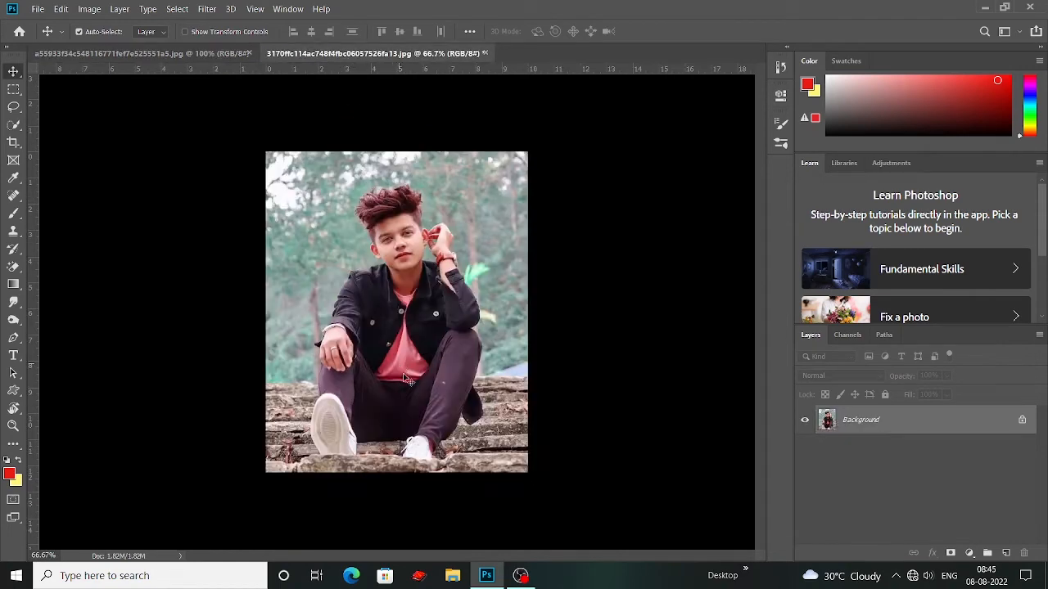
key(ctrl+plus)
key(ctrl+plus)
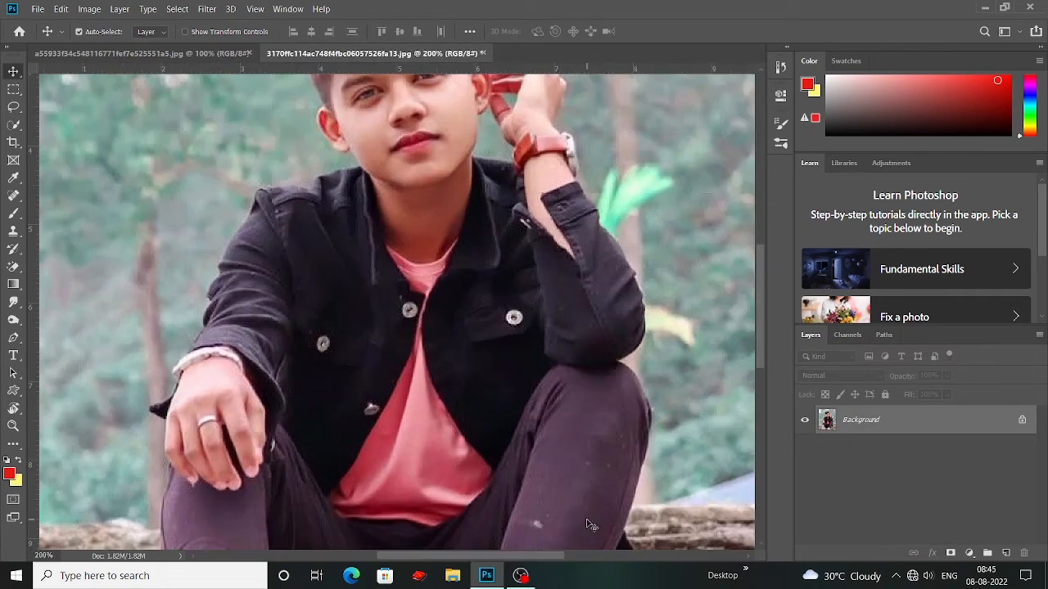
scroll(528, 458, down, 2)
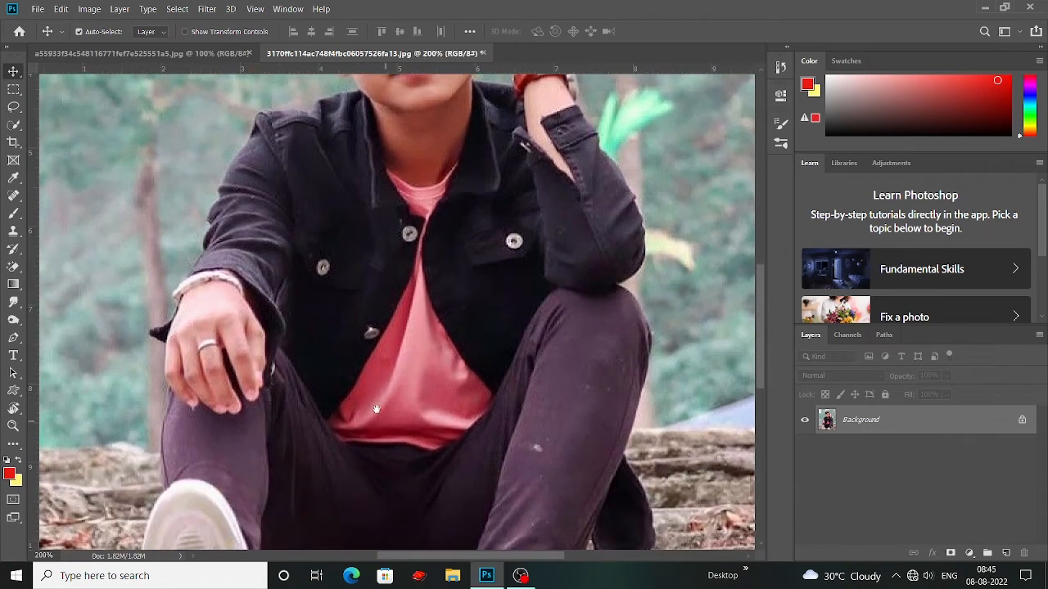
drag(376, 410, 488, 425)
key(ctrl+minus)
key(ctrl+minus)
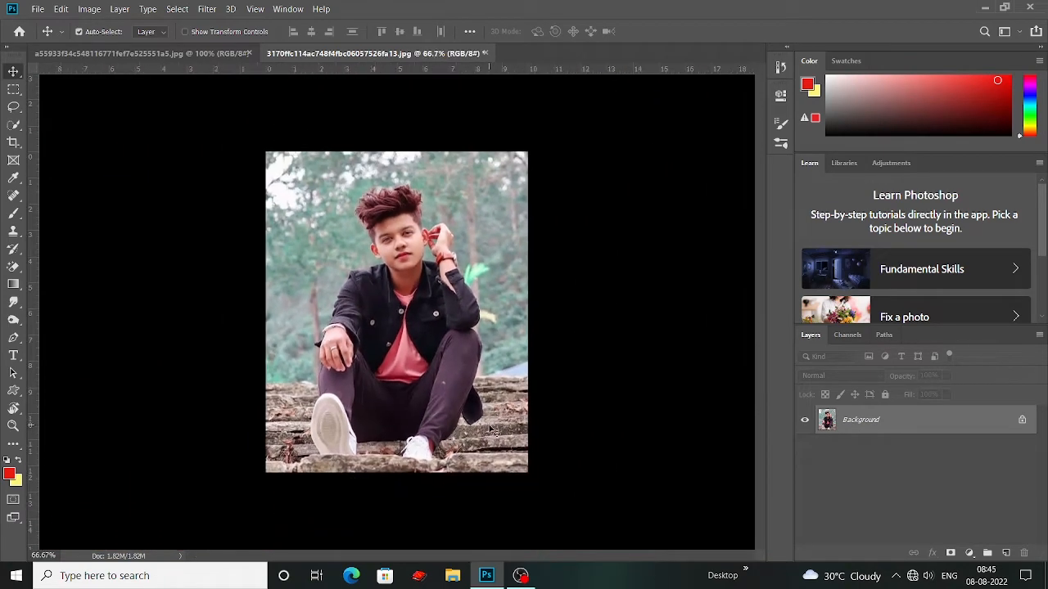
drag(963, 436, 1006, 553)
Step: Apply a Brightness/Contrast adjustment with contrast 27 to the Background copy layer
click(90, 10)
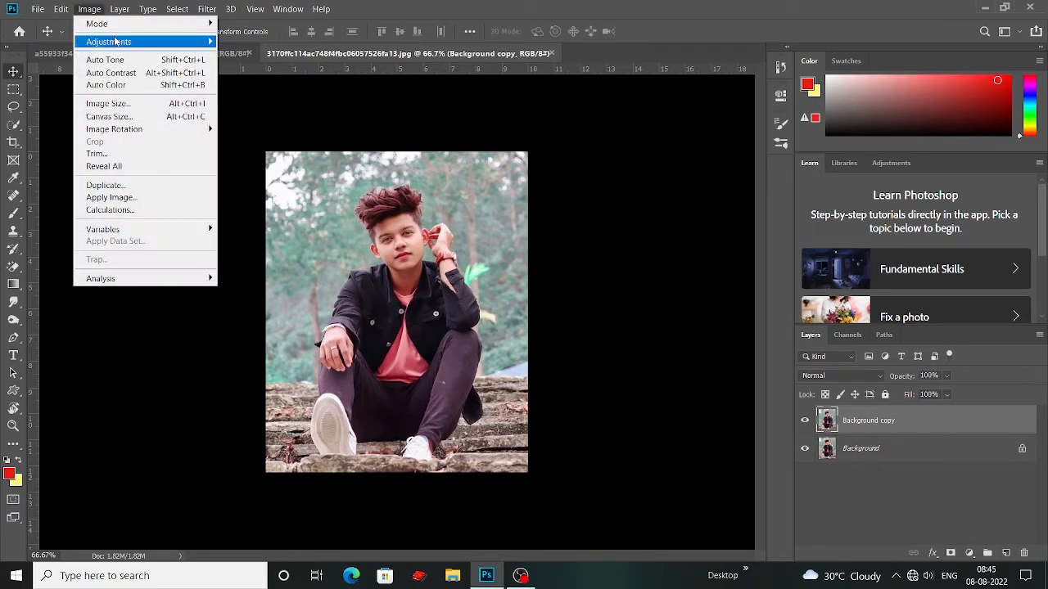
mouse_move(120, 41)
click(251, 39)
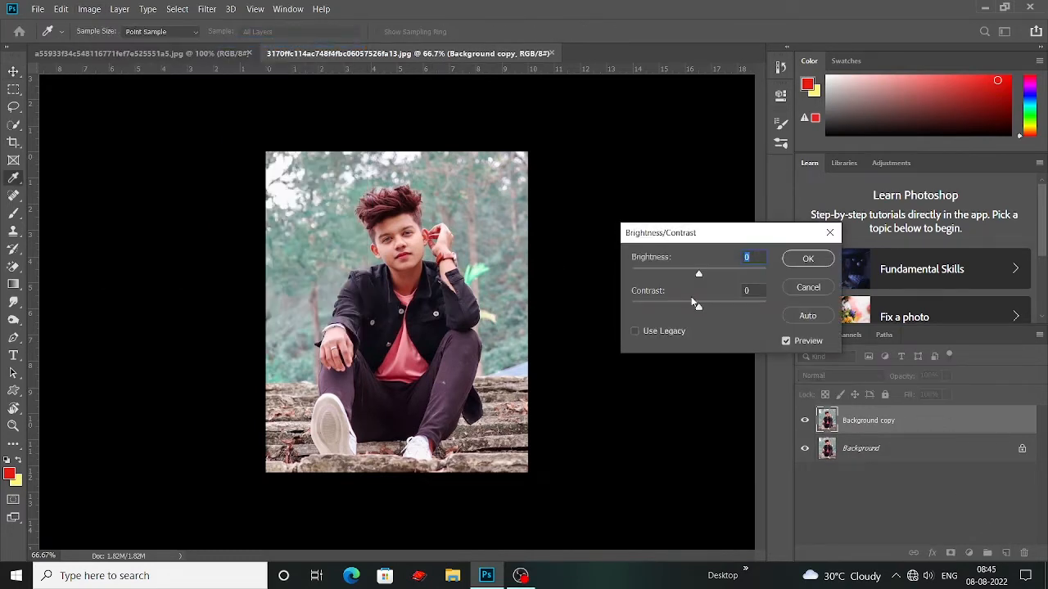
drag(721, 308, 717, 308)
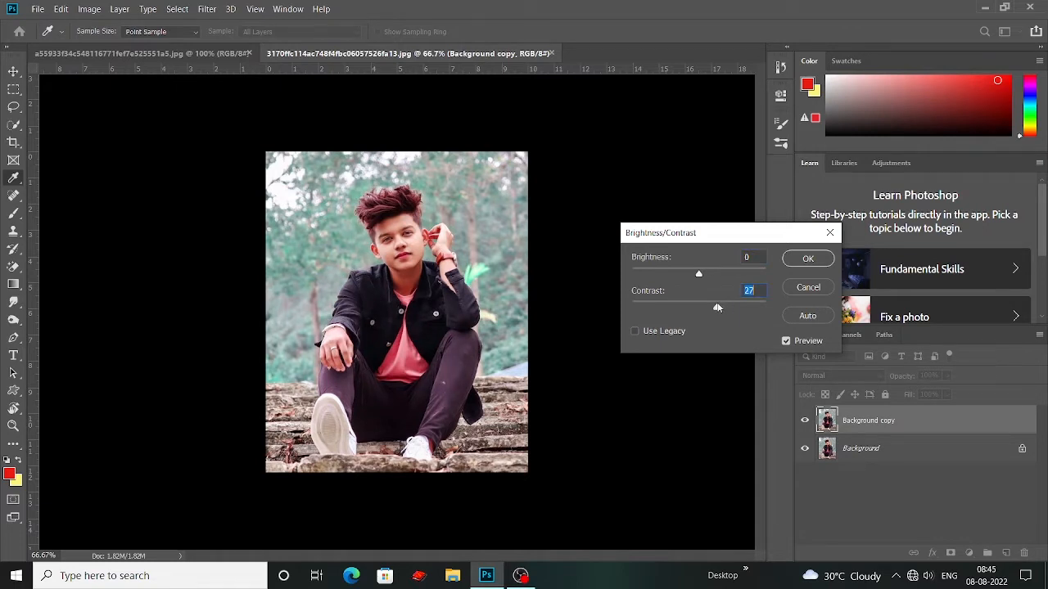
click(804, 259)
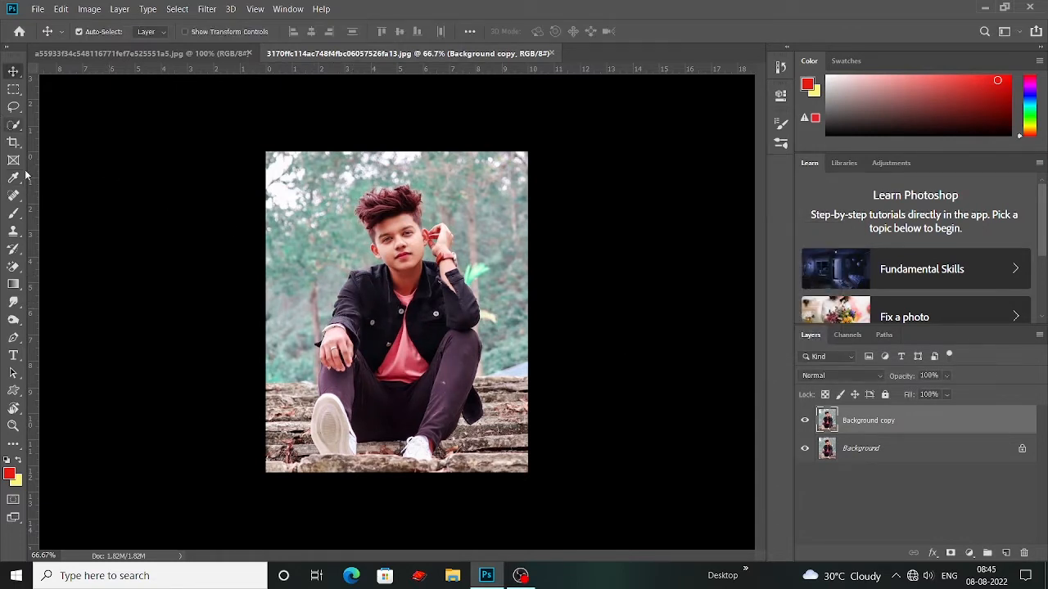
Step: Select the seated man automatically with the Quick Selection tool's Select Subject command
drag(12, 128, 89, 129)
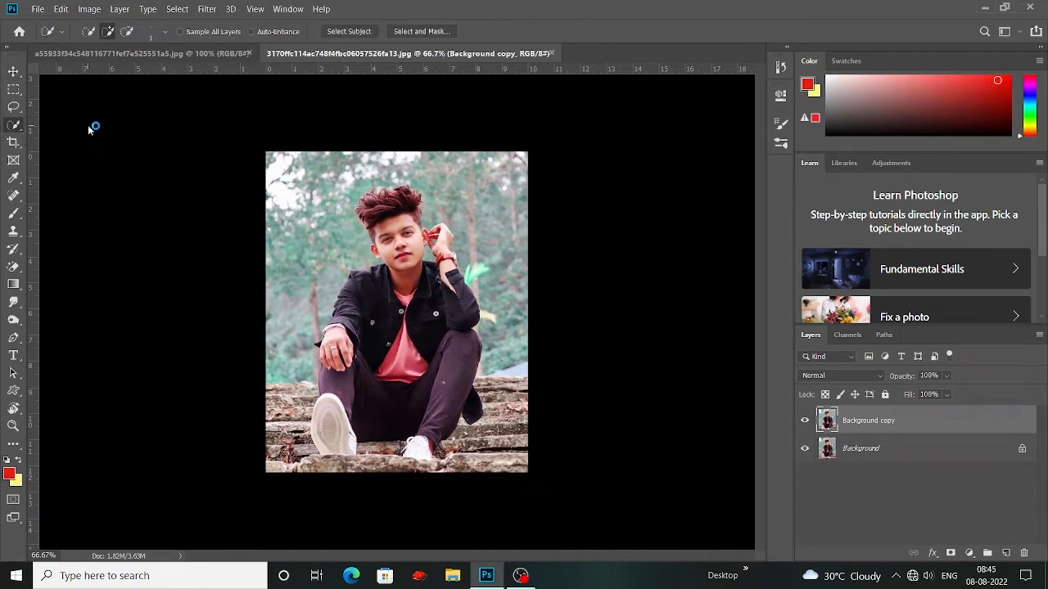
click(416, 34)
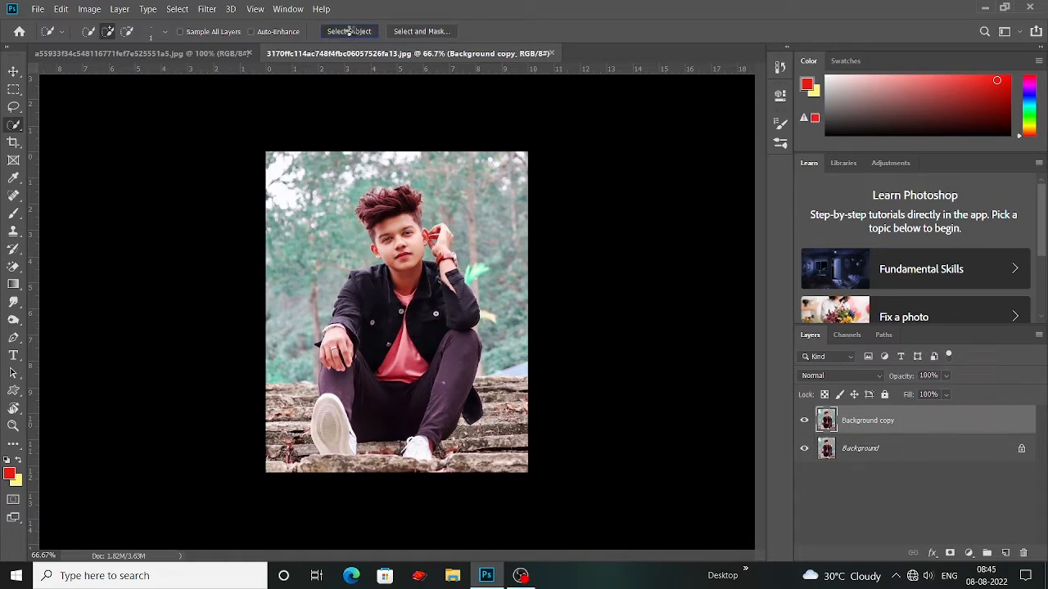
click(349, 31)
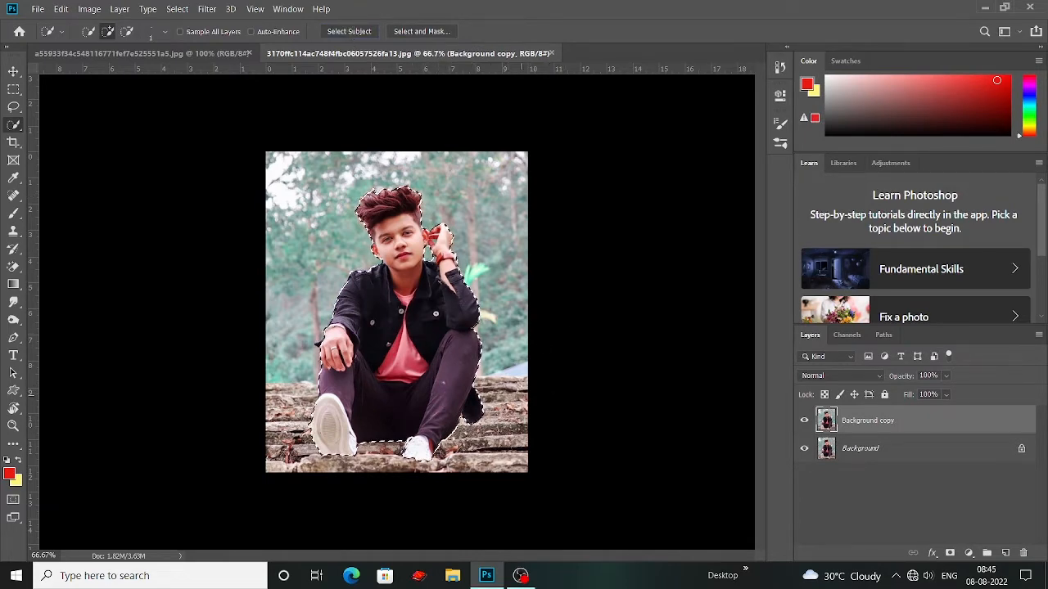
Step: Add the missing jacket cuff tip beside the resting hand to the selection with the Lasso tool
key(ctrl+plus)
key(ctrl+plus)
scroll(520, 382, down, 6)
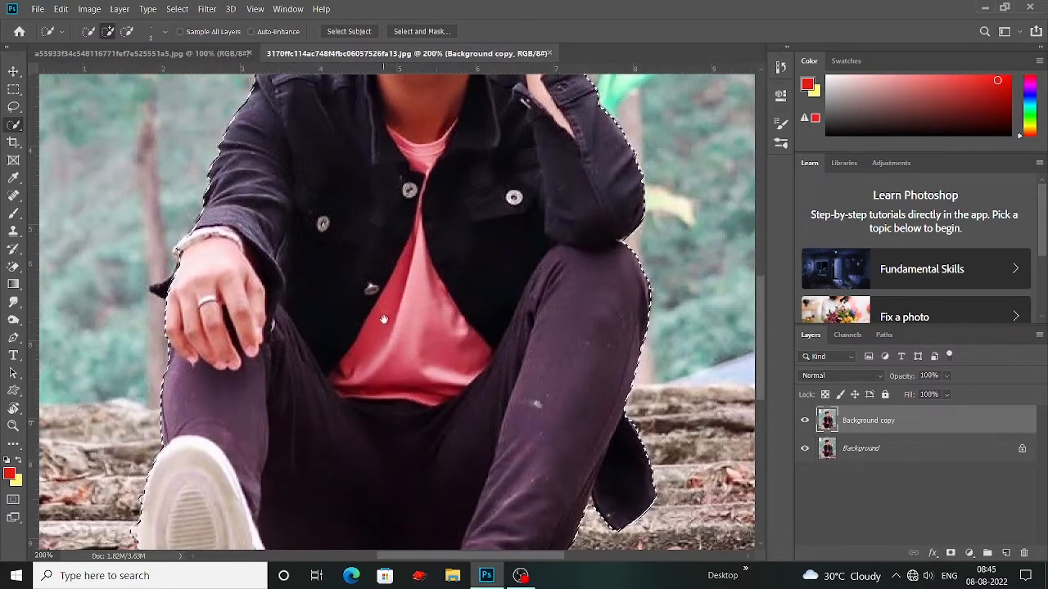
scroll(450, 384, up, 4)
scroll(449, 385, left, 4)
drag(451, 384, 486, 504)
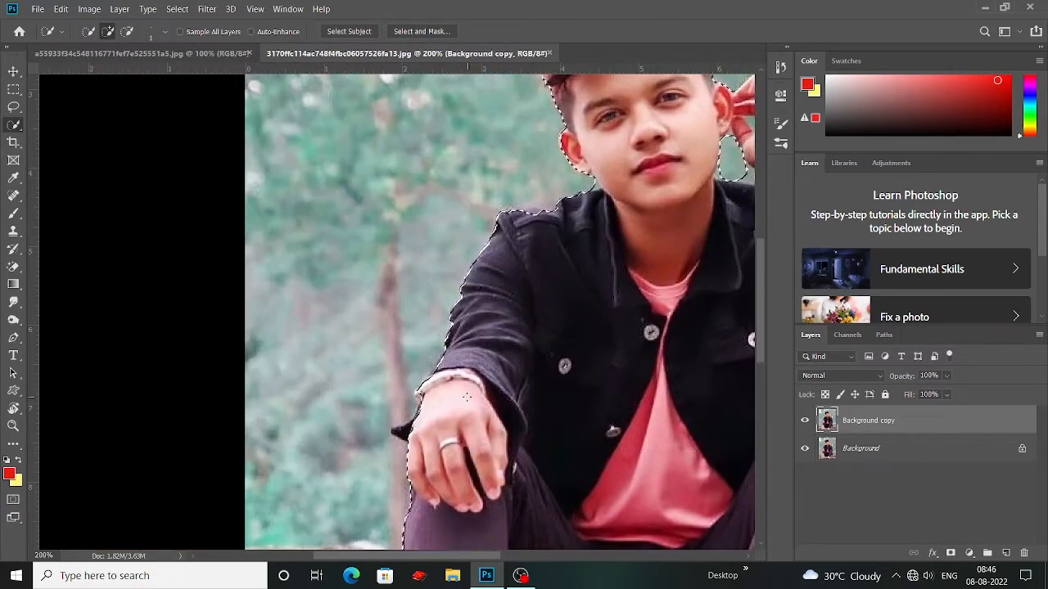
key(ctrl+plus)
key(ctrl+plus)
key(ctrl+plus)
drag(631, 365, 631, 311)
drag(504, 426, 477, 253)
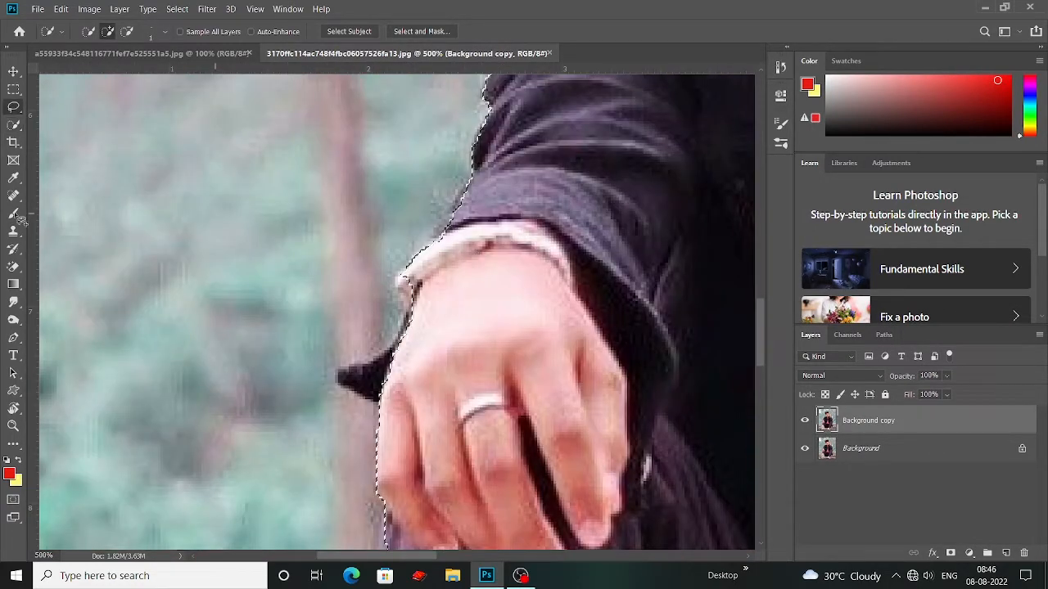
click(13, 107)
click(69, 106)
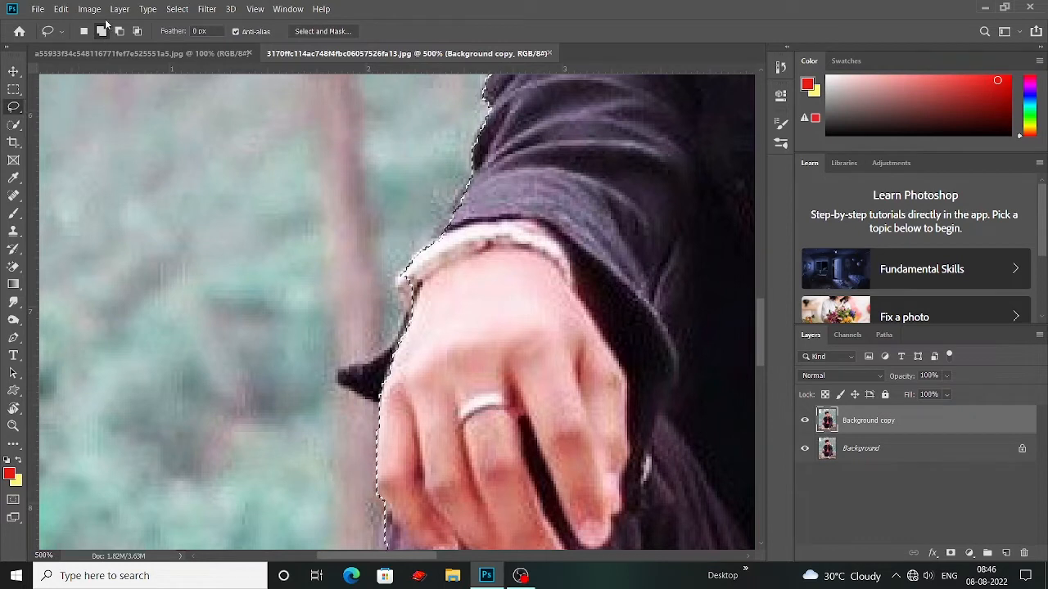
scroll(418, 262, down, 1)
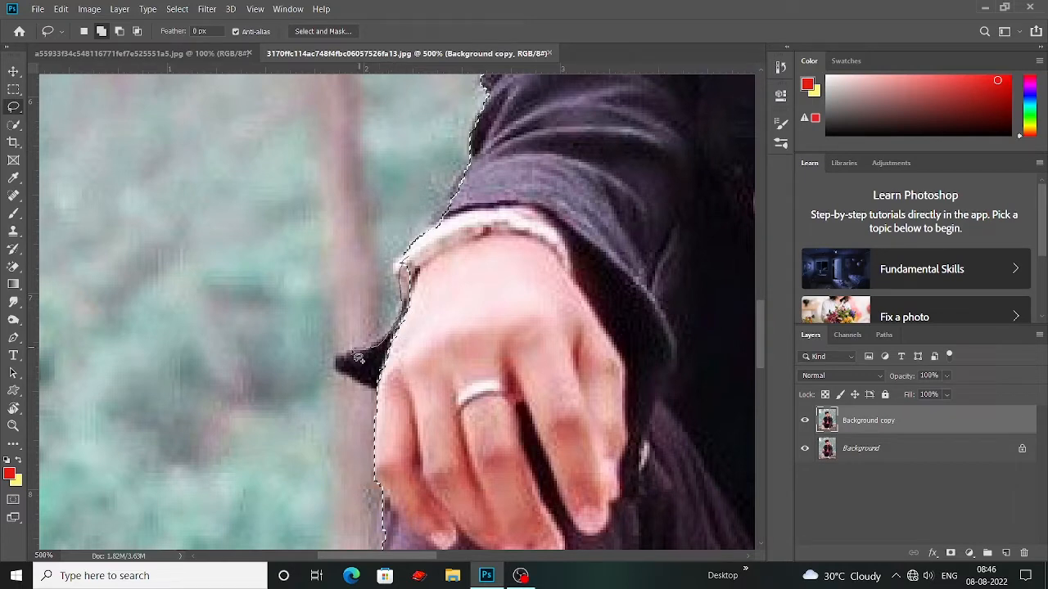
drag(360, 387, 402, 396)
mouse_move(377, 361)
mouse_down()
mouse_move(416, 368)
mouse_move(387, 365)
mouse_move(295, 398)
mouse_up()
Step: Subtract the leftover background between the ear and the raised hand from the selection with the Lasso tool
key(ctrl+minus)
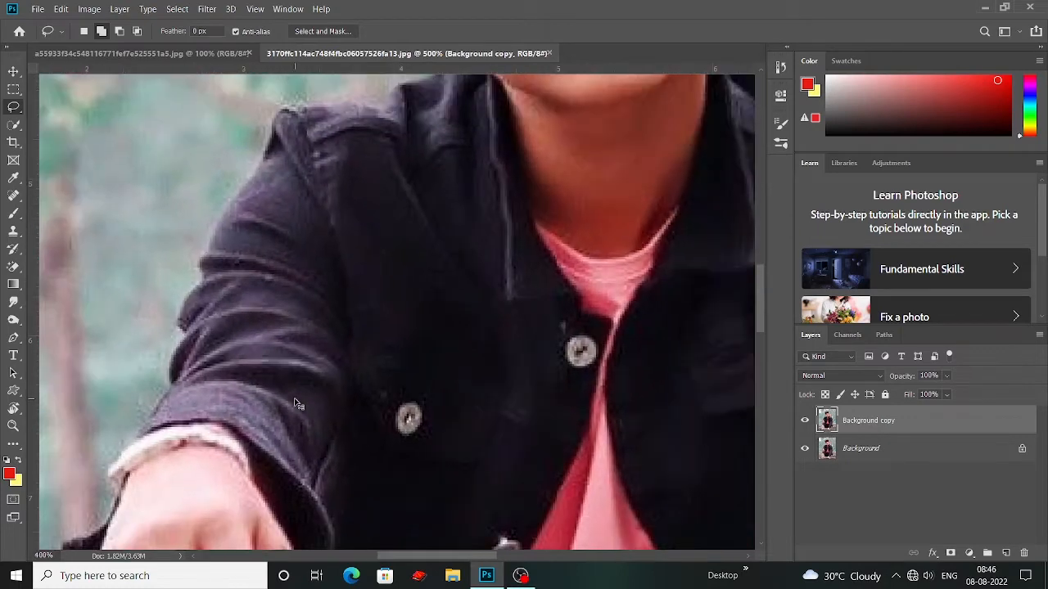
key(ctrl+minus)
drag(460, 237, 441, 365)
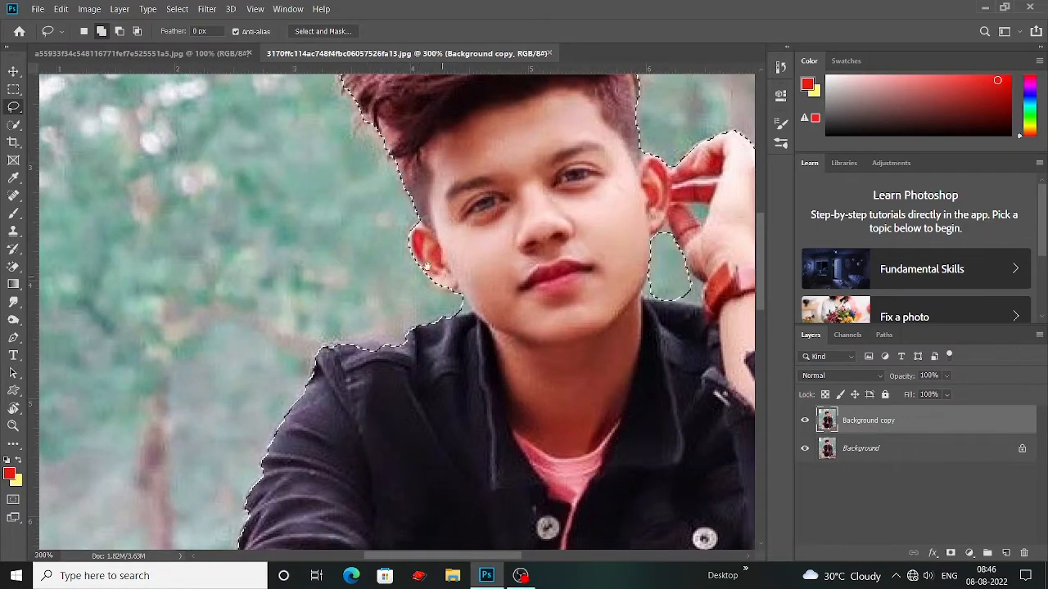
drag(422, 273, 387, 246)
drag(457, 267, 412, 247)
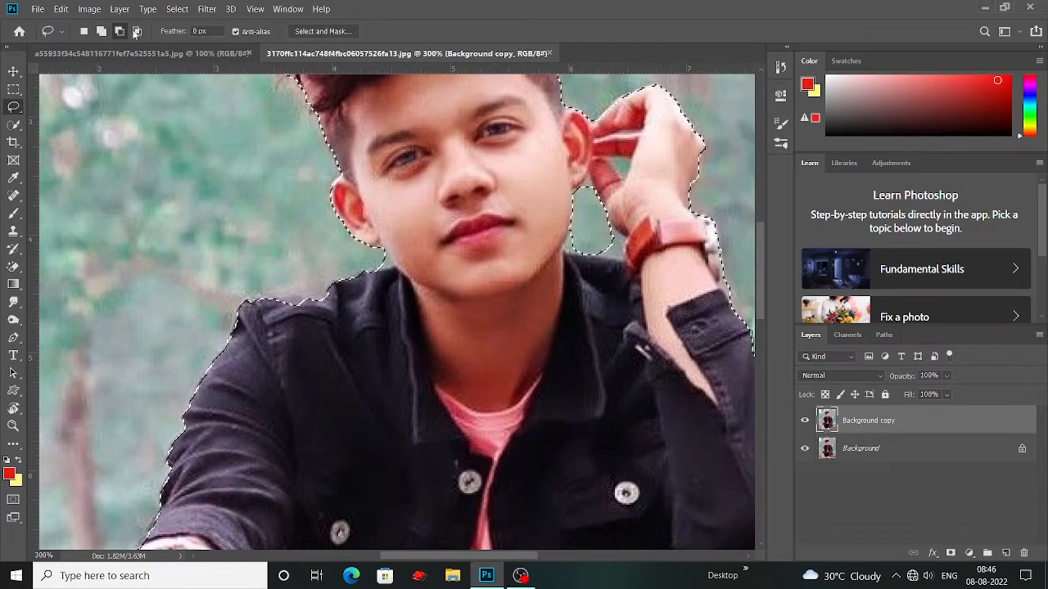
drag(609, 225, 514, 315)
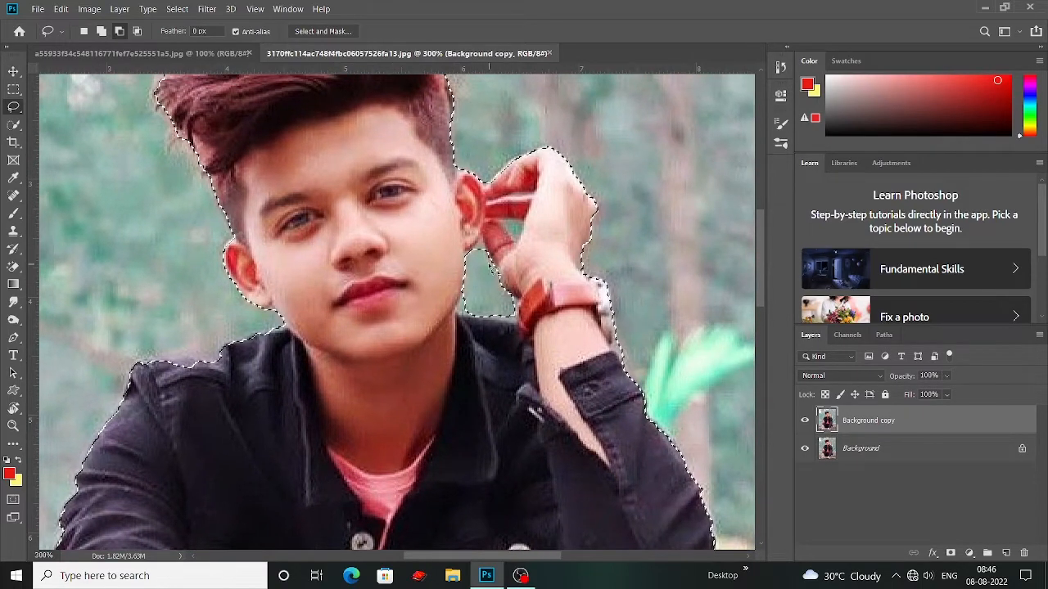
drag(478, 254, 419, 326)
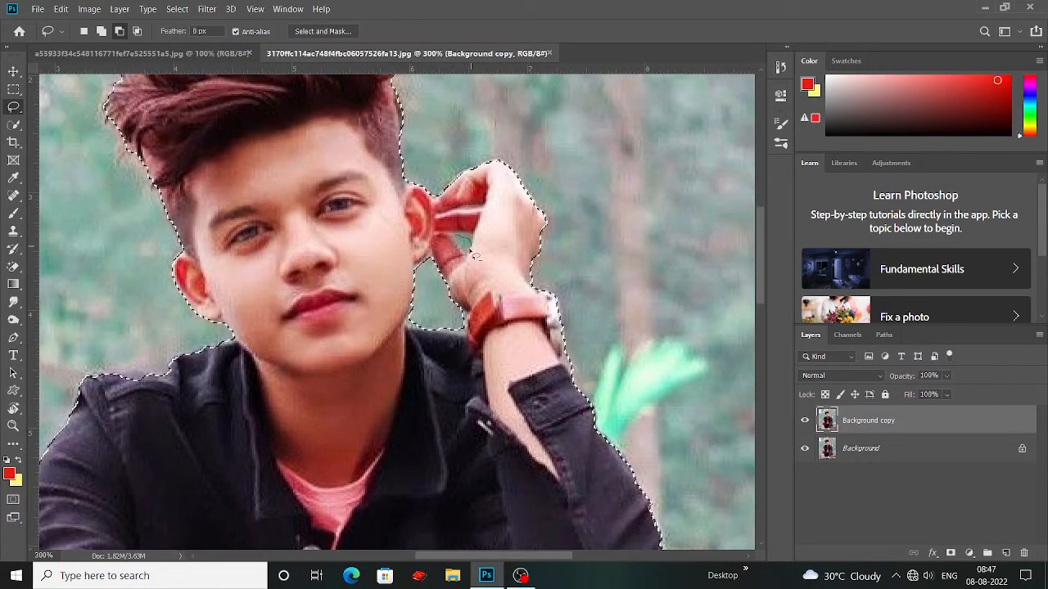
Step: Examine the selection edge around the sleeve, legs, jacket hem and both shoes
drag(497, 385, 507, 139)
scroll(531, 256, down, 8)
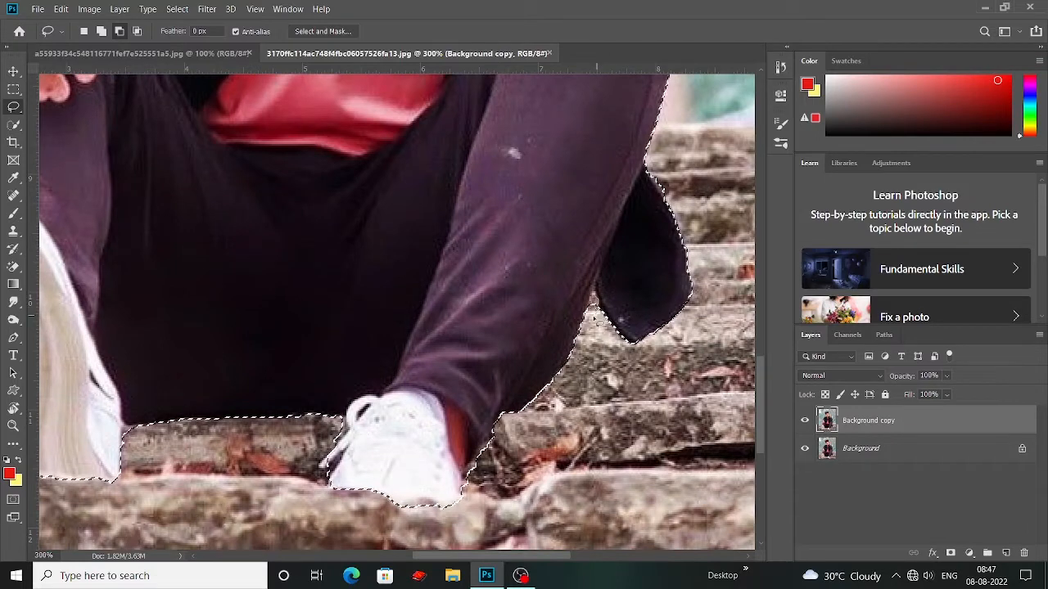
scroll(410, 321, down, 2)
drag(410, 322, 457, 324)
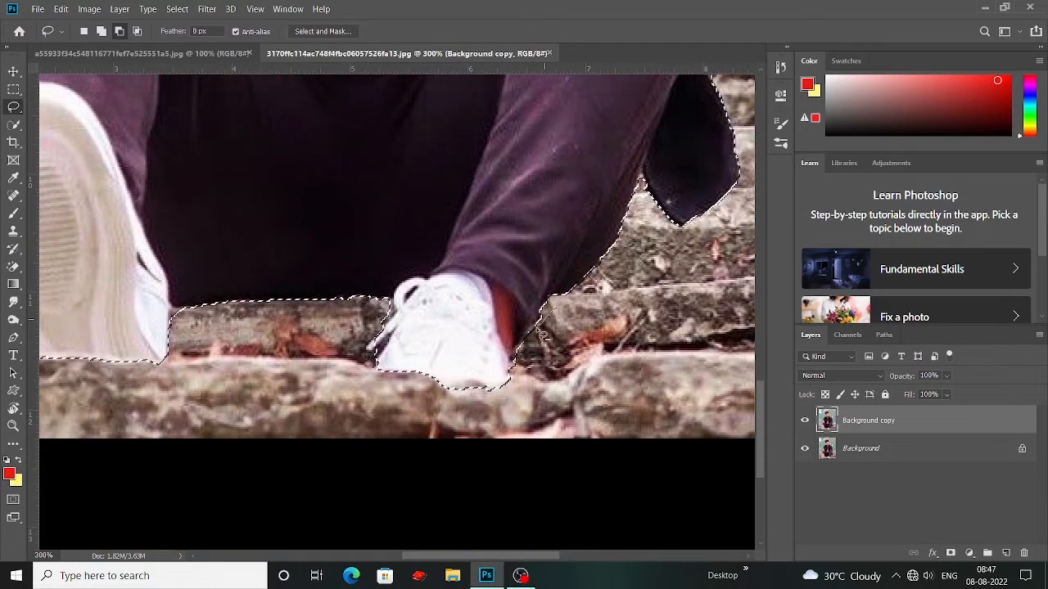
scroll(491, 358, down, 1)
drag(182, 276, 307, 287)
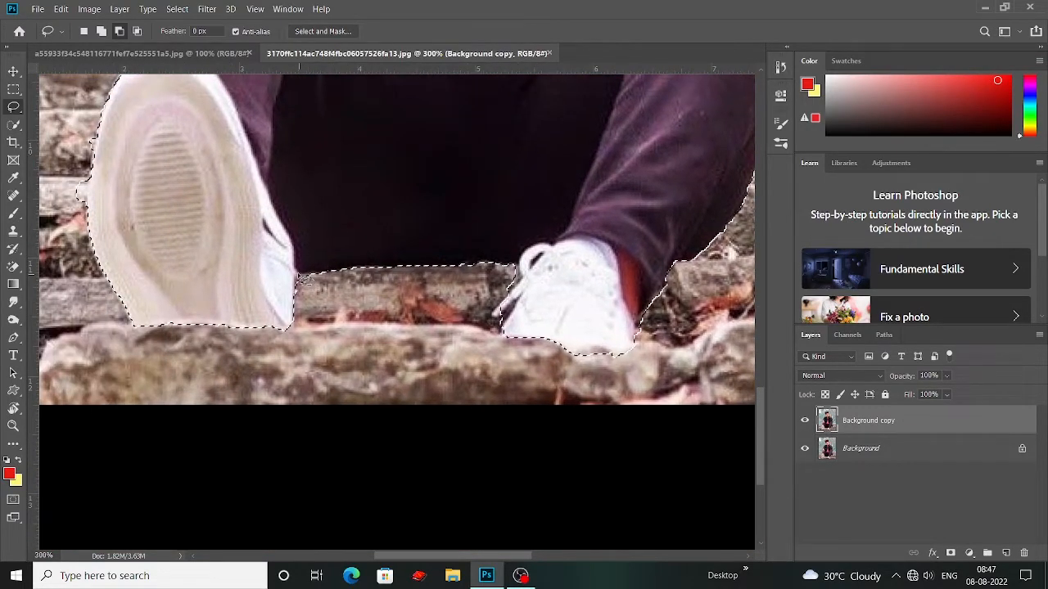
key(ctrl+minus)
key(ctrl+minus)
key(ctrl+minus)
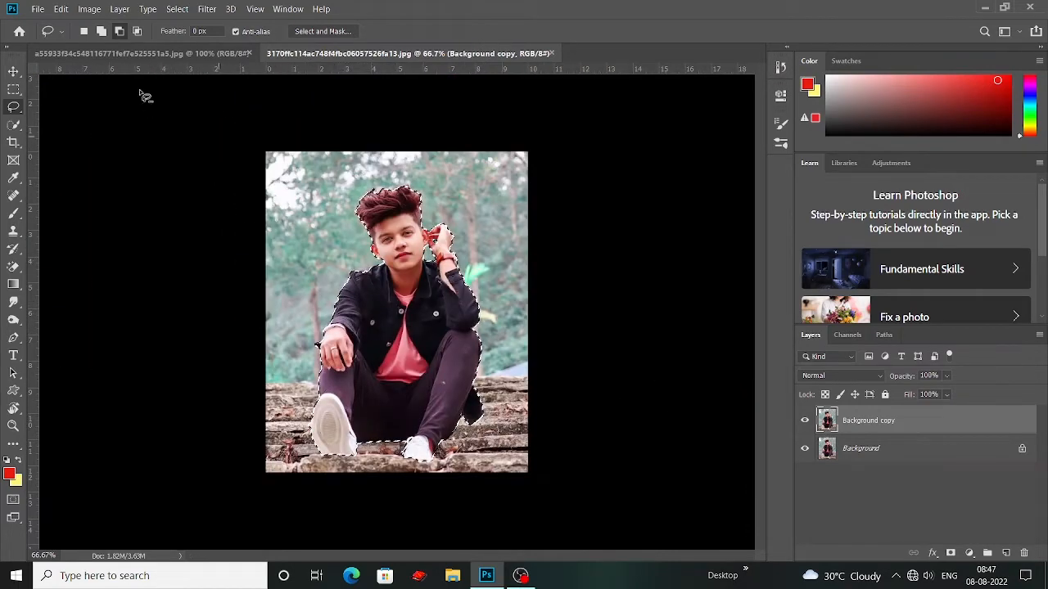
Step: Feather the selection around the man by 2.5 pixels
key(v)
click(177, 9)
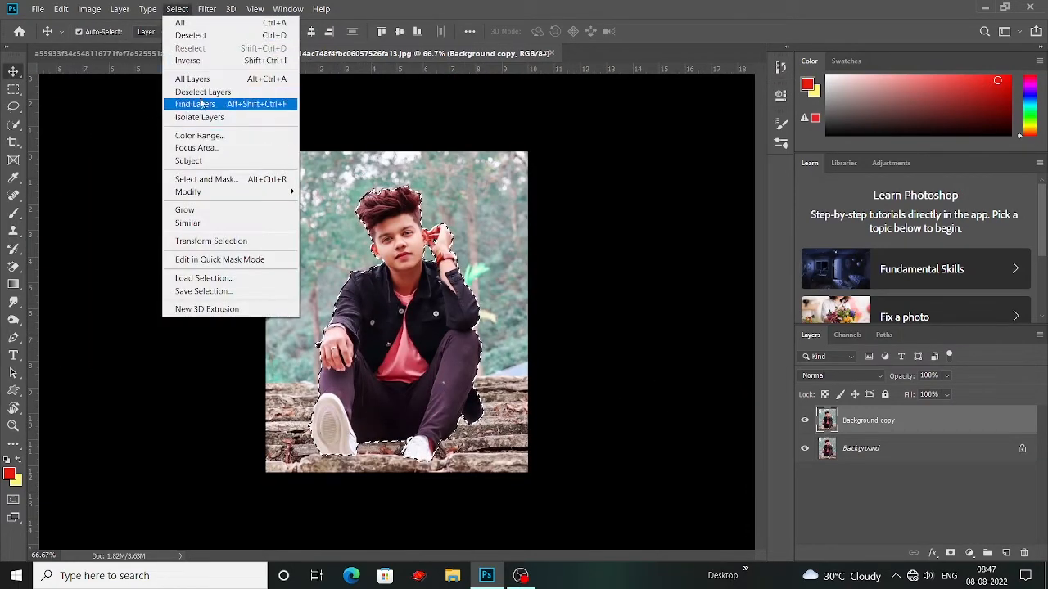
mouse_move(206, 191)
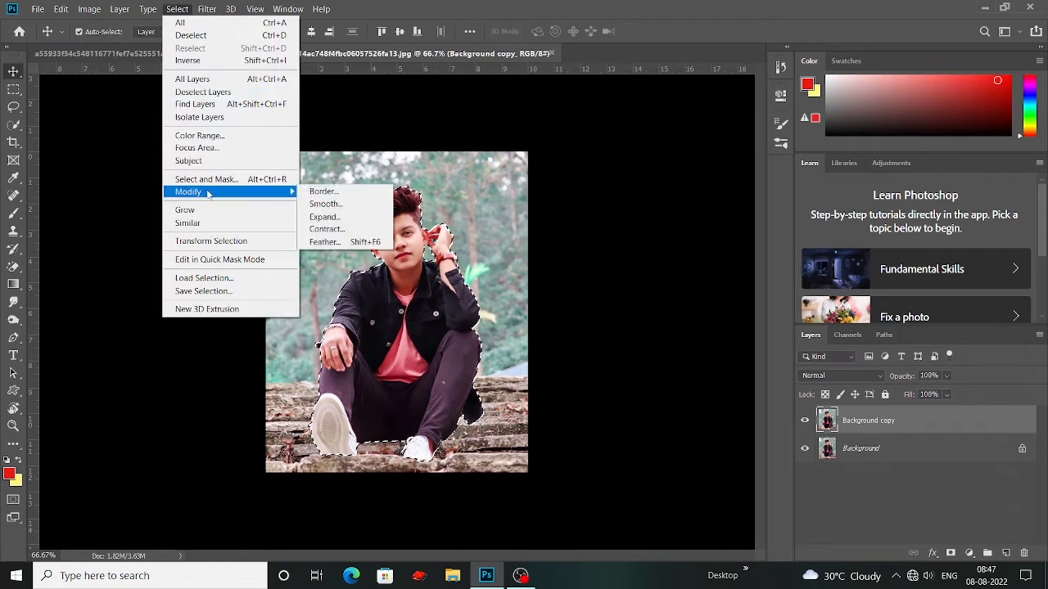
click(321, 244)
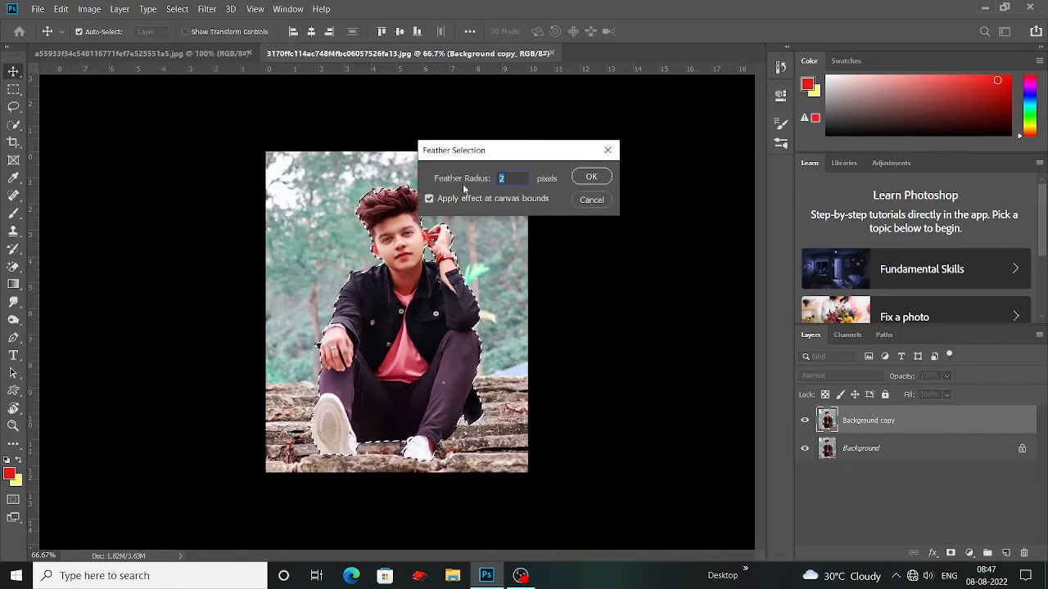
text(2.5)
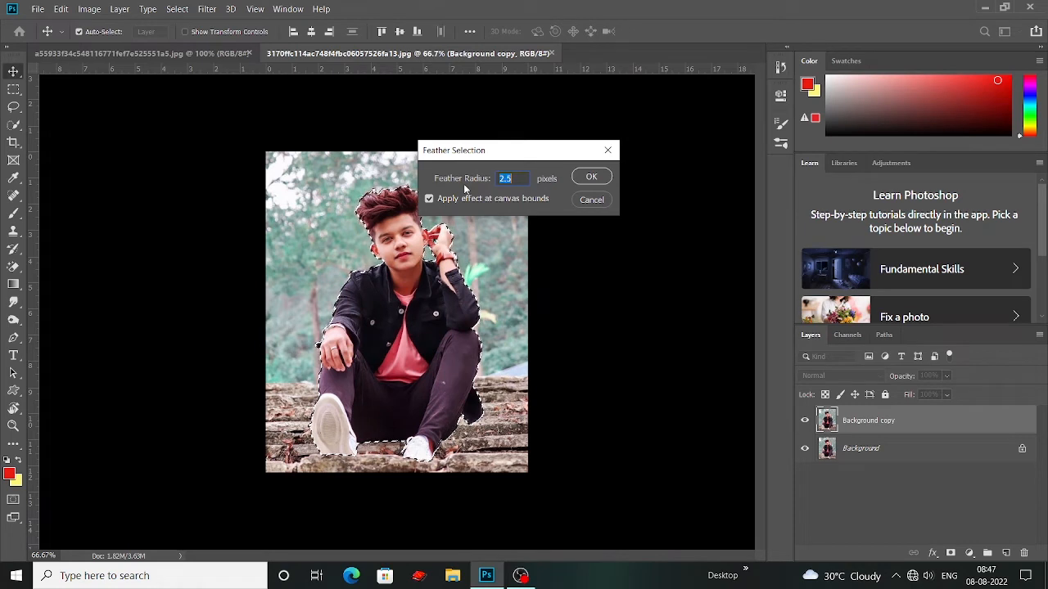
click(591, 178)
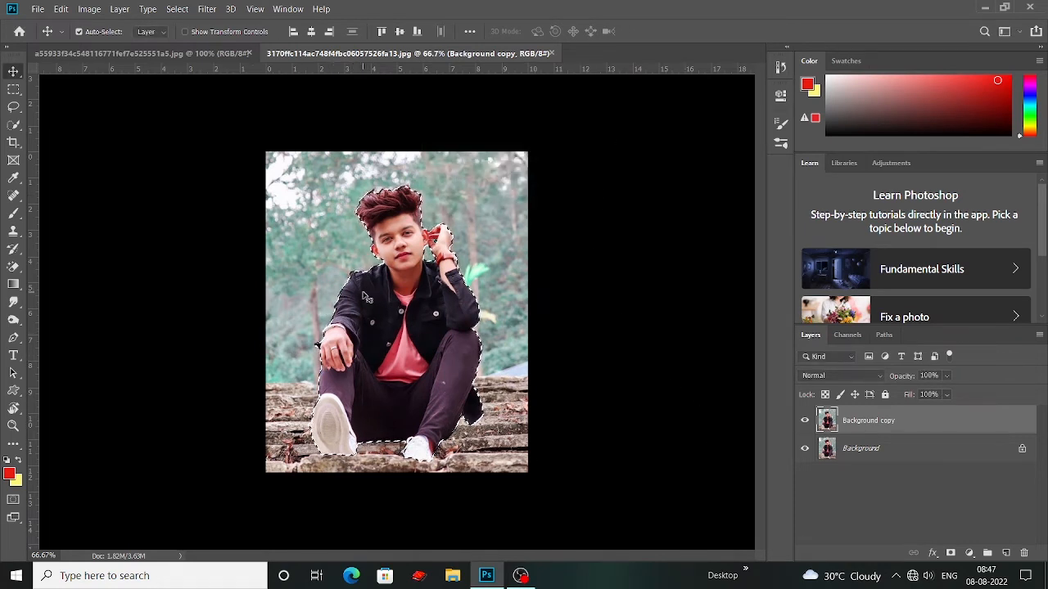
Step: Copy the selected man to a new layer and check the cutout by hiding and reshowing the layers beneath
key(ctrl+j)
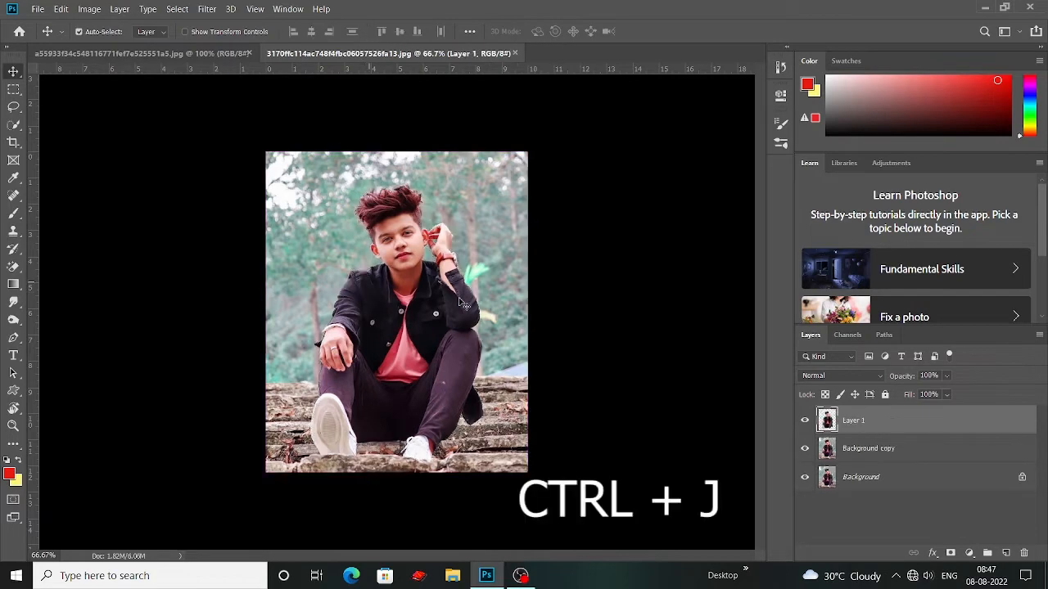
click(805, 481)
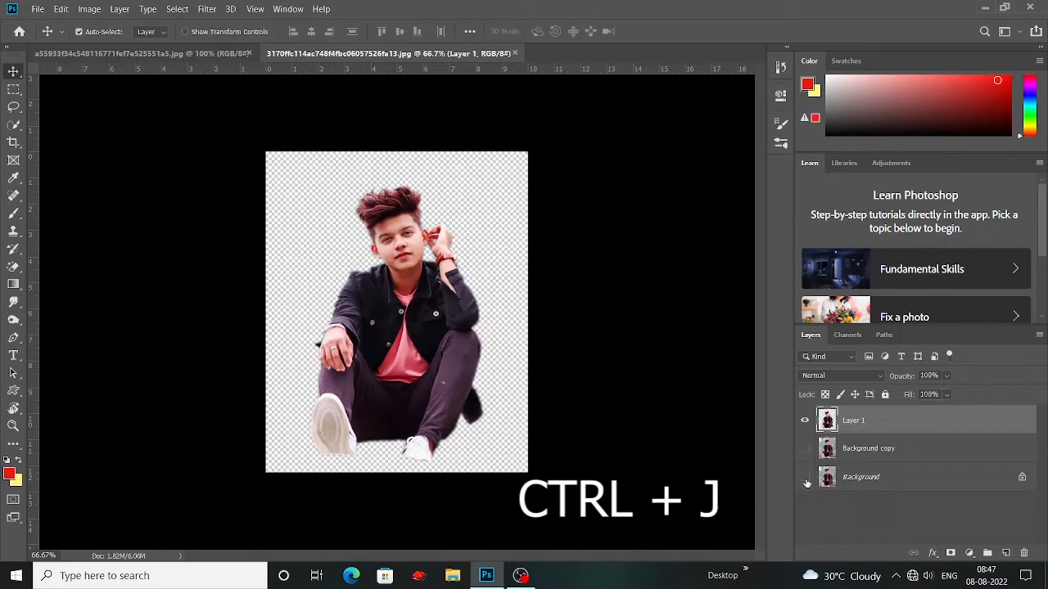
click(806, 477)
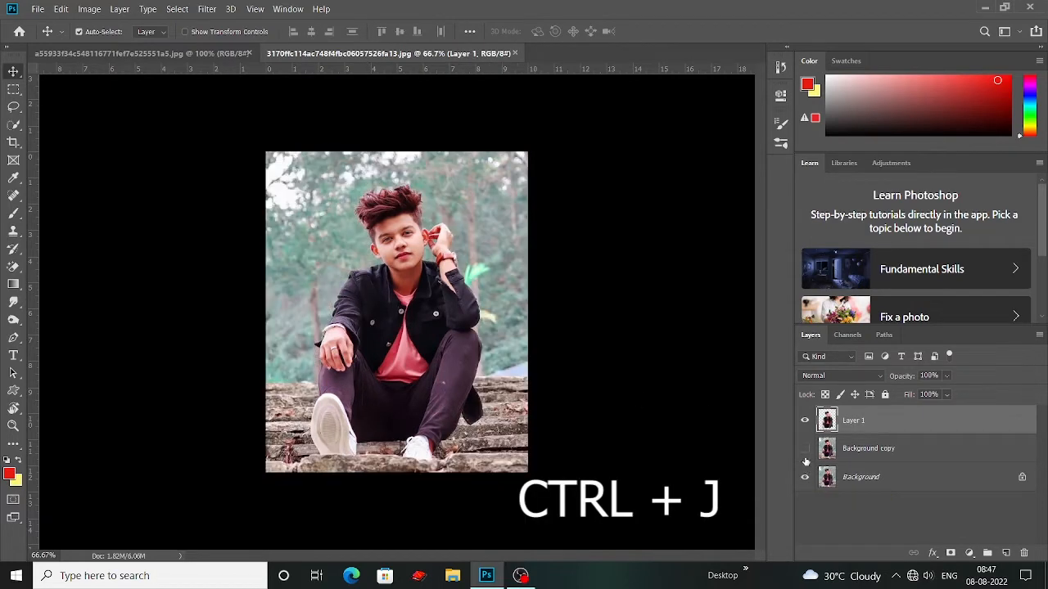
click(805, 449)
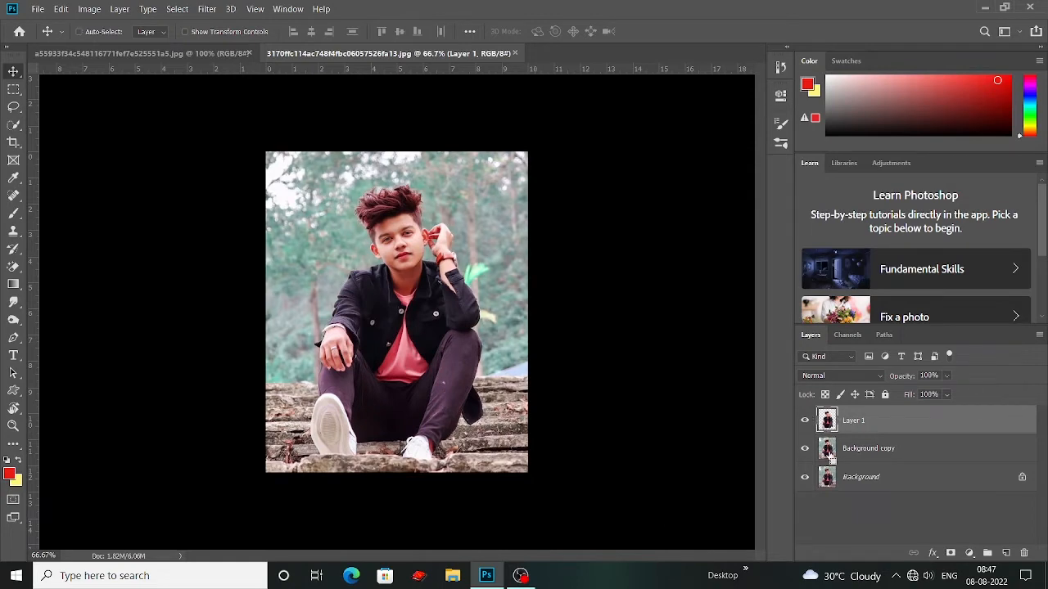
key(ctrl+plus)
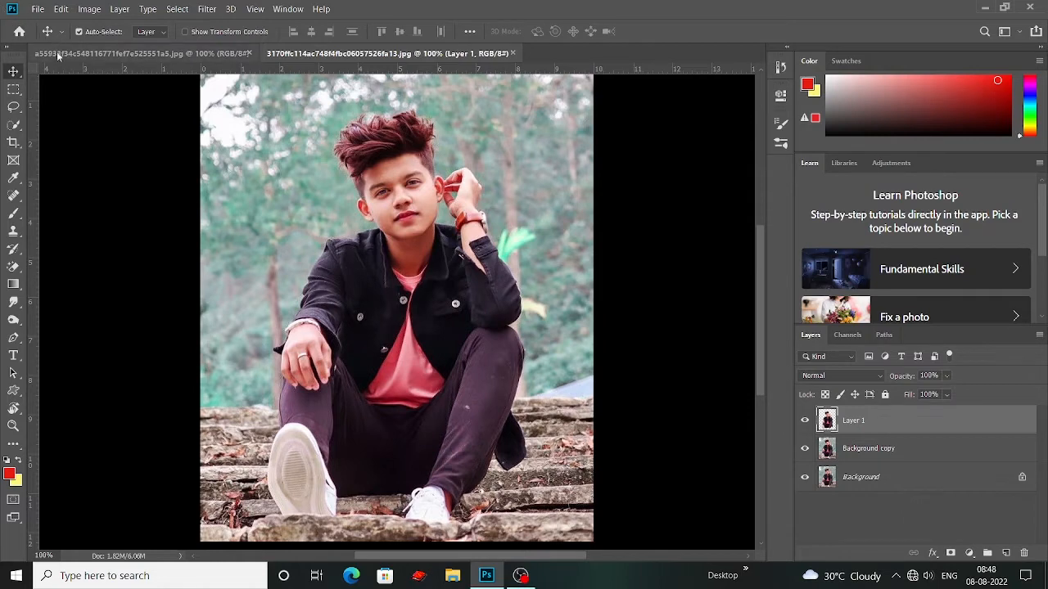
Step: Bring the red rock background image into the portrait document and align it with the canvas's upper-left corner
click(143, 53)
drag(432, 407, 438, 211)
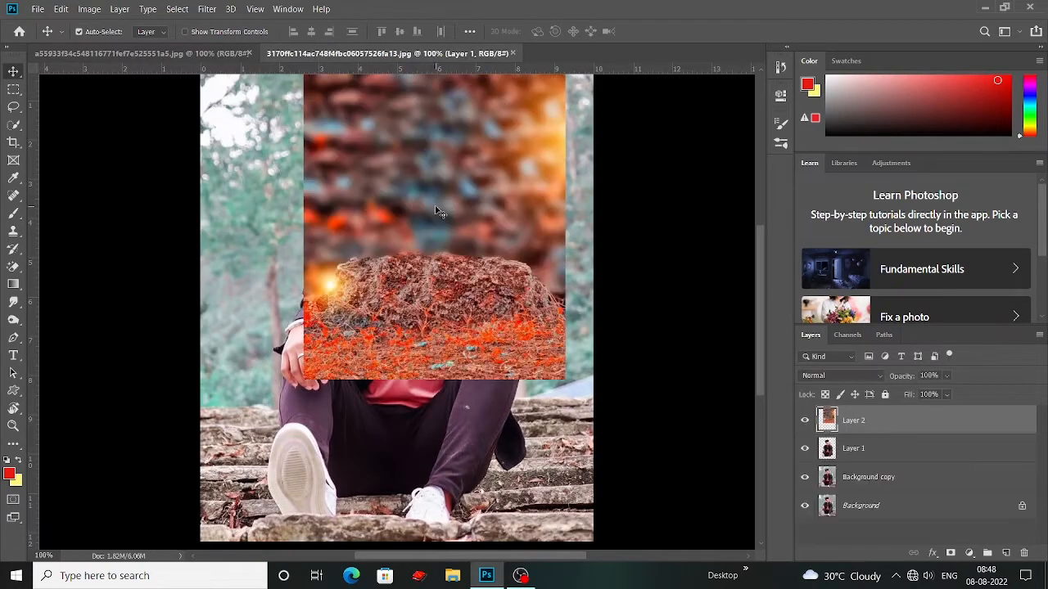
key(ctrl+minus)
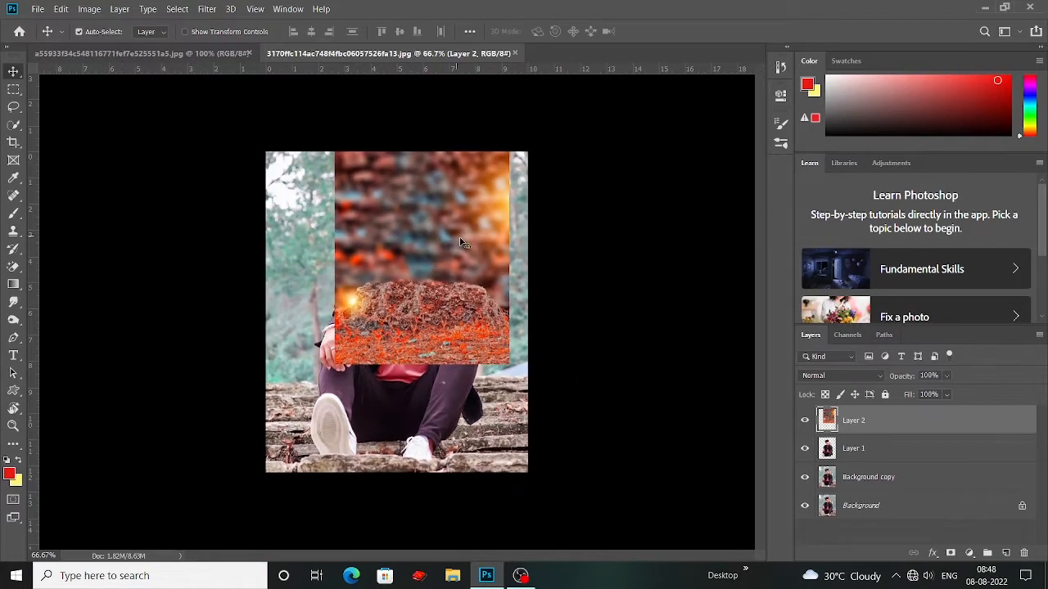
drag(396, 294, 329, 304)
Step: Scale the rock background layer proportionally to 153.29% so it covers the whole canvas
key(ctrl+t)
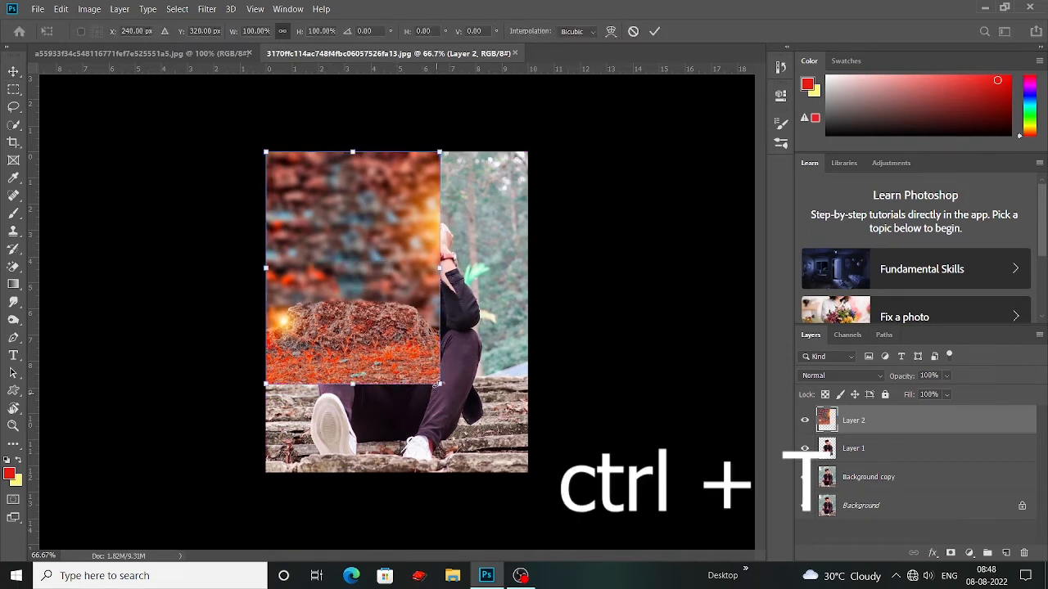
drag(441, 385, 561, 505)
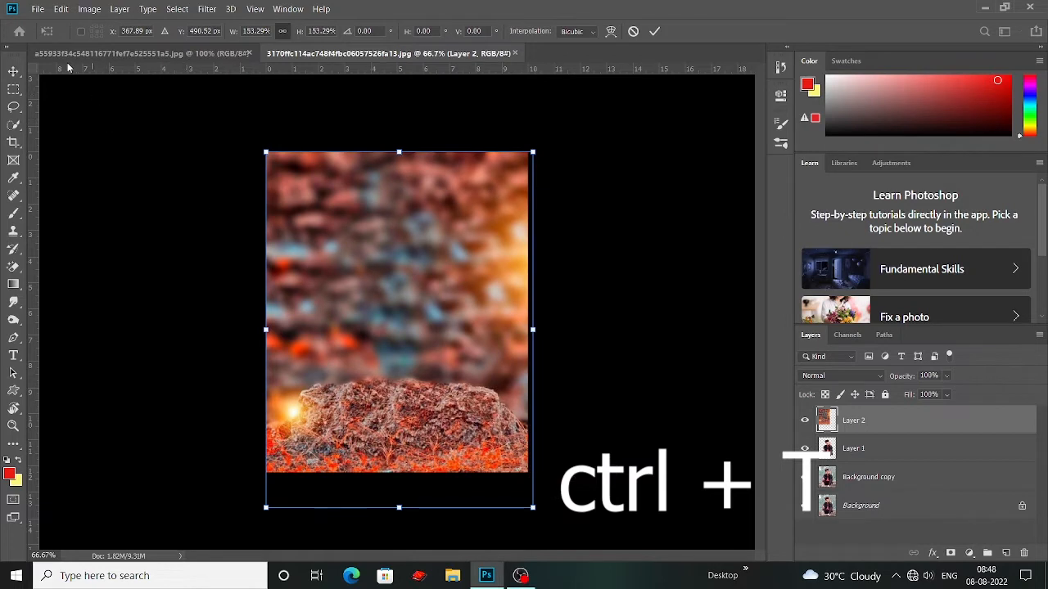
click(14, 71)
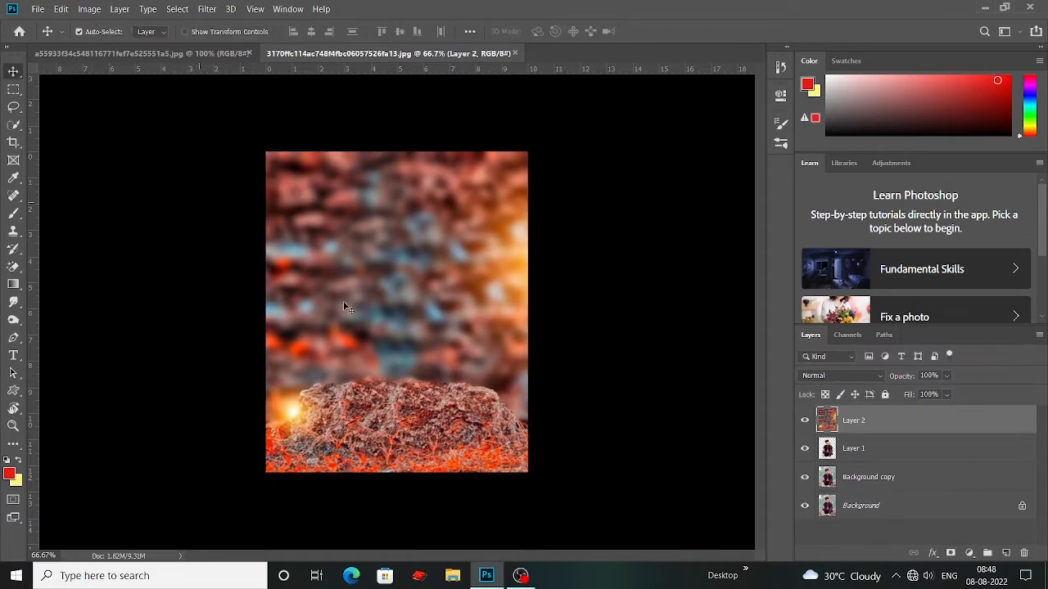
click(211, 248)
Step: Set the image resolution to 200 pixels/inch
click(90, 11)
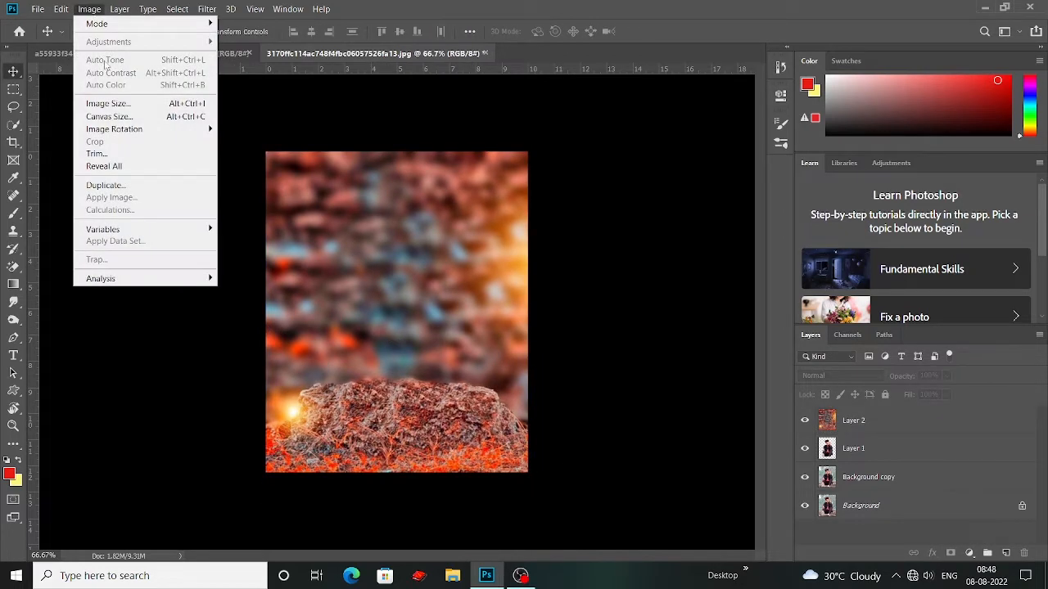
click(107, 103)
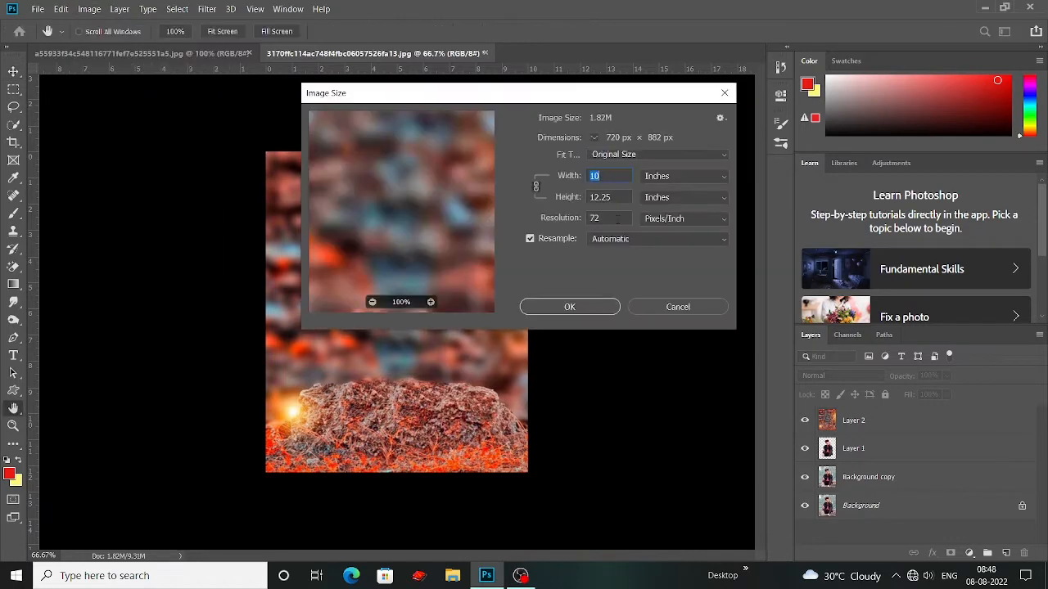
text(200)
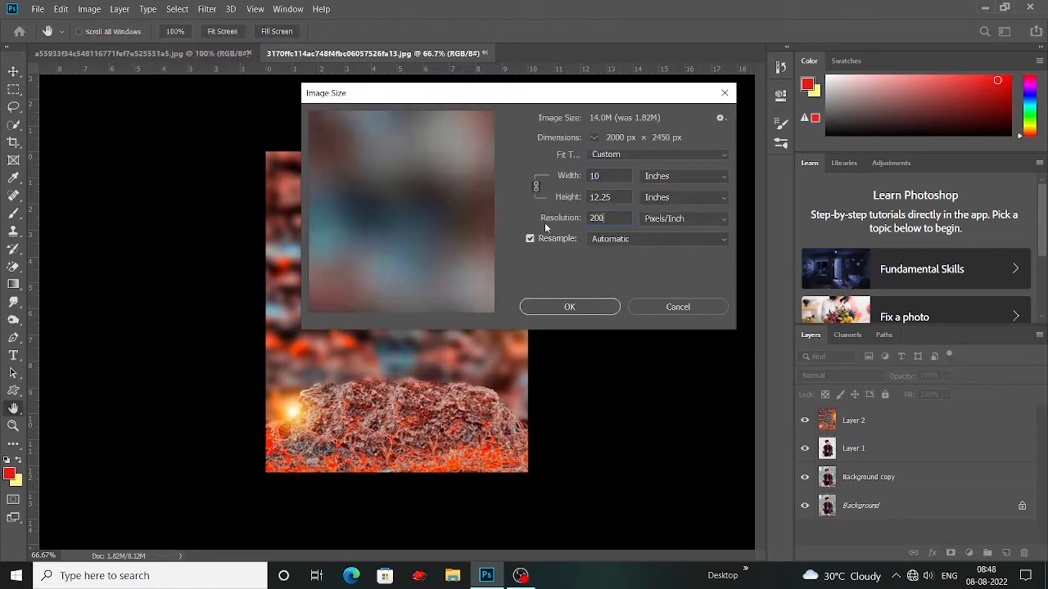
click(606, 312)
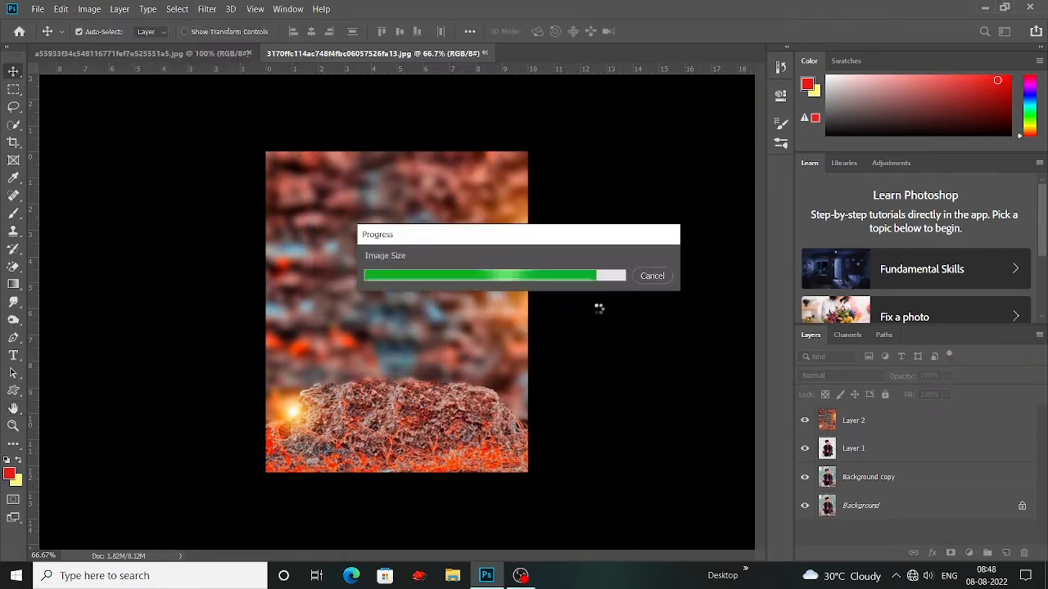
Step: Toggle the rock background layer's visibility and move it beneath the Background copy layer
key(ctrl+minus)
key(ctrl+minus)
key(ctrl+minus)
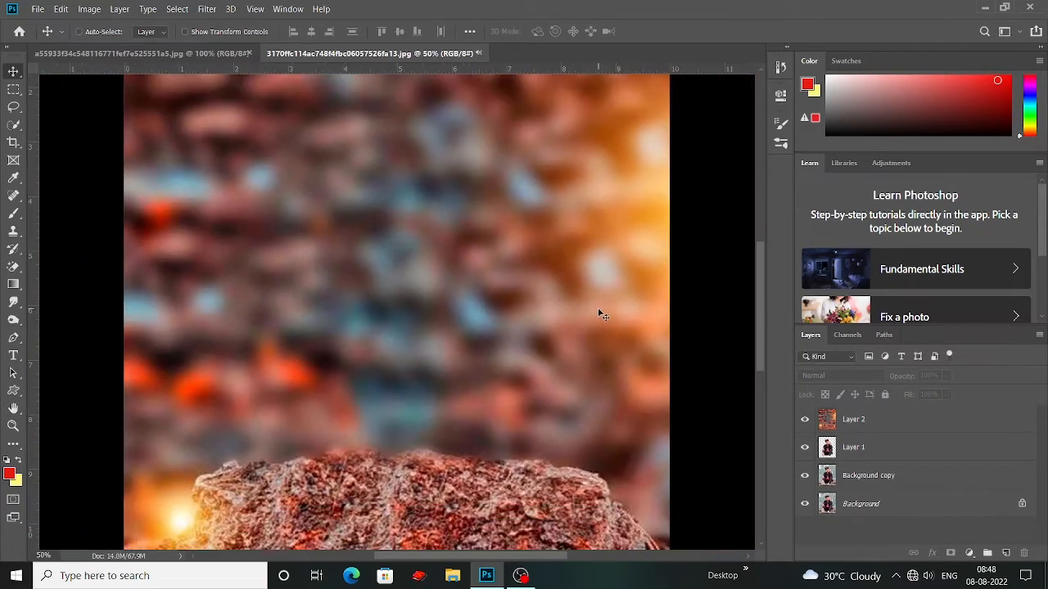
key(ctrl+minus)
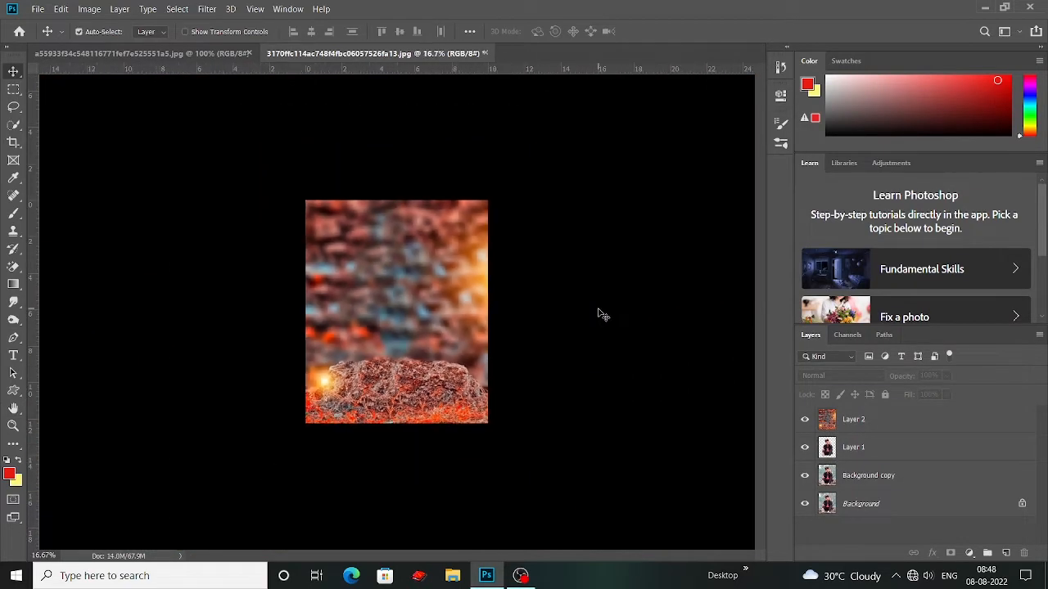
key(ctrl+plus)
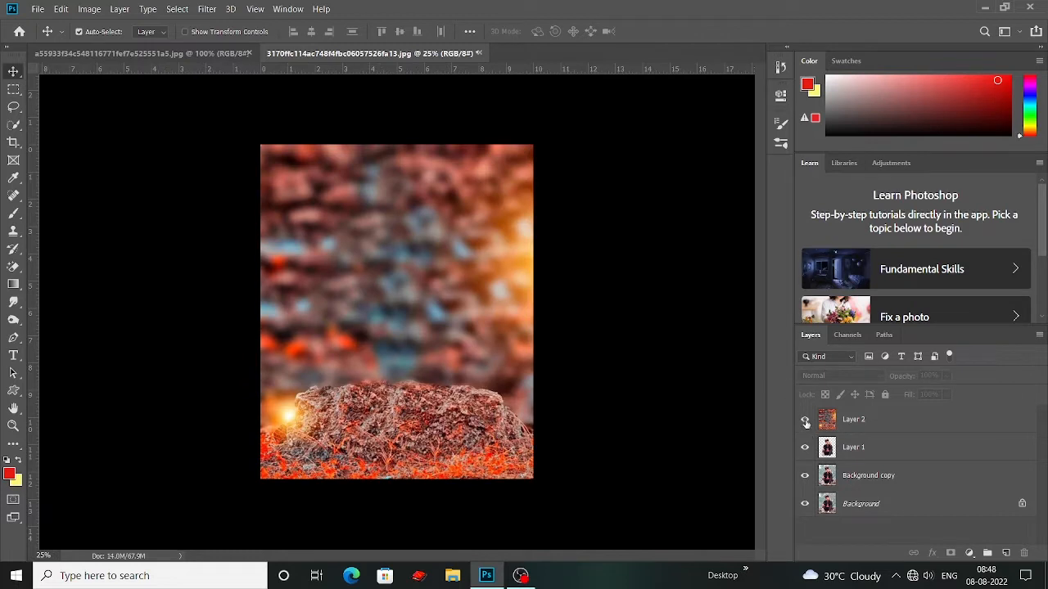
click(805, 420)
click(804, 420)
drag(870, 429, 841, 475)
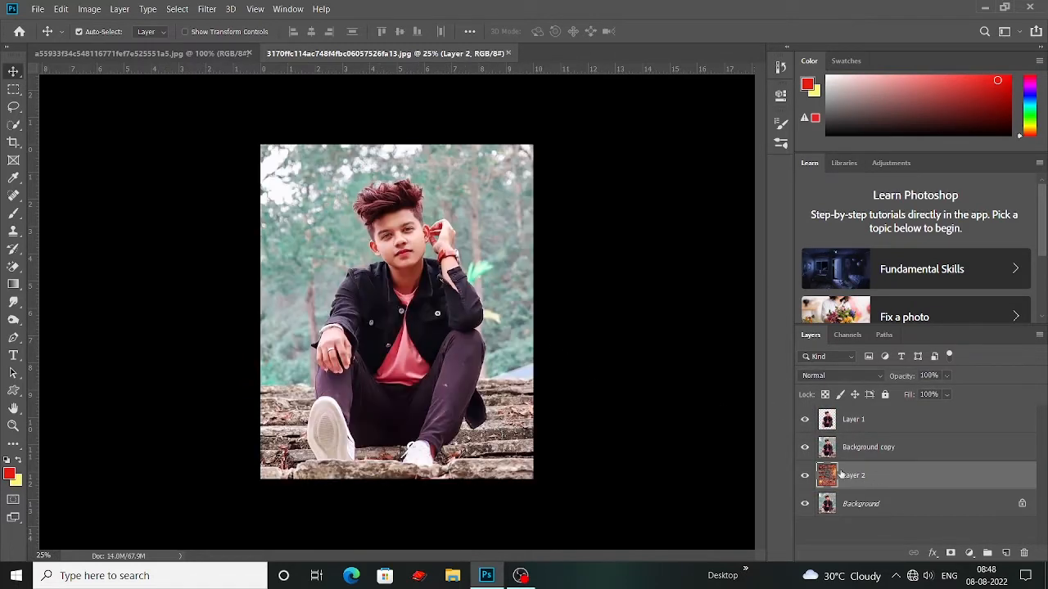
Step: Add a layer mask to the Background copy layer and set the foreground color to black
click(870, 451)
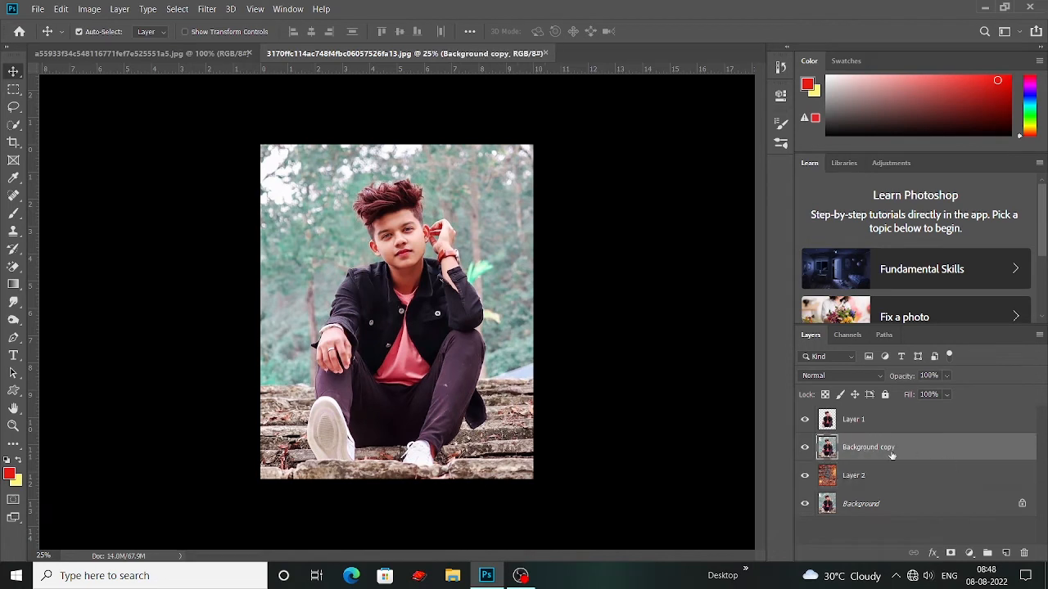
click(950, 554)
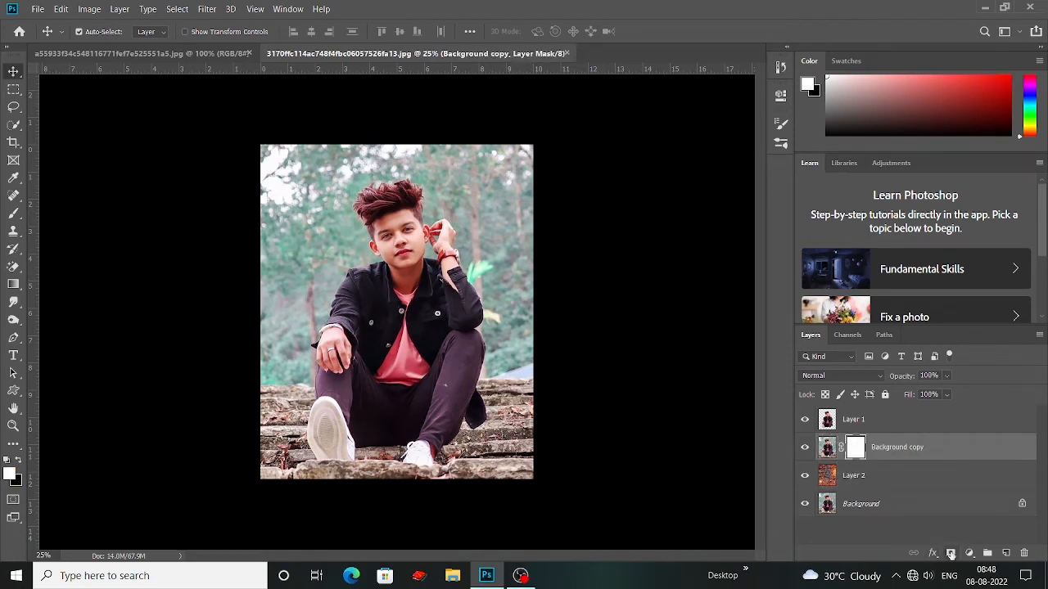
click(10, 474)
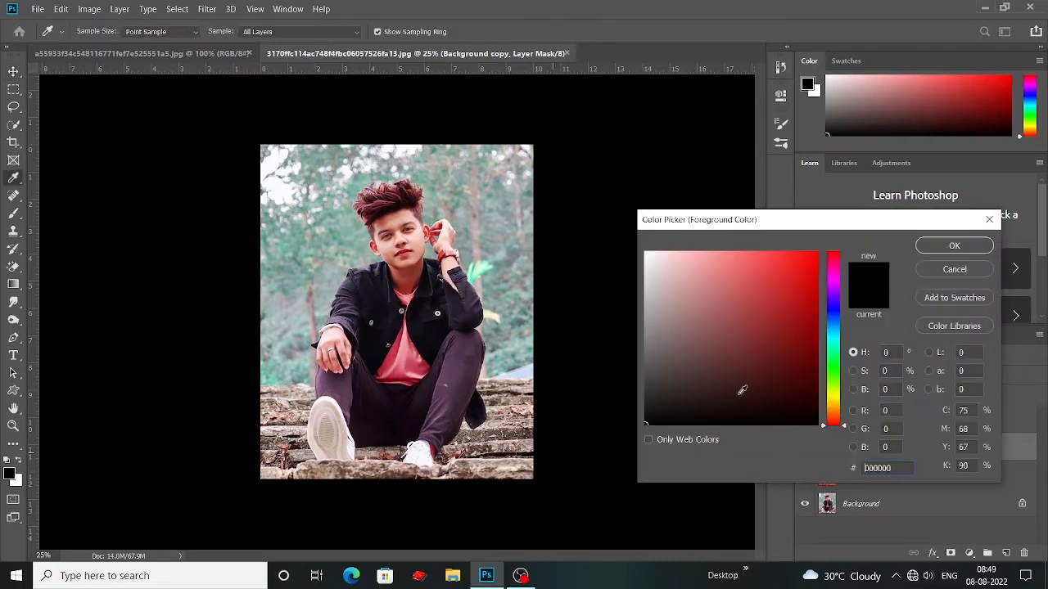
click(968, 248)
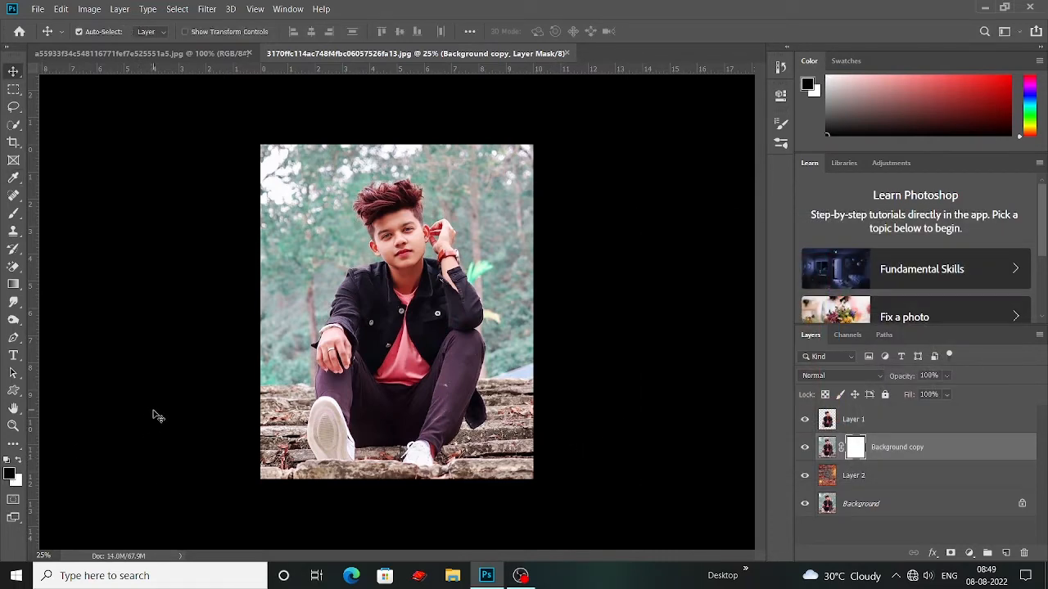
Step: Set up a soft round Brush at 800 px with 51% opacity for painting on the mask
key(b)
right_click(13, 213)
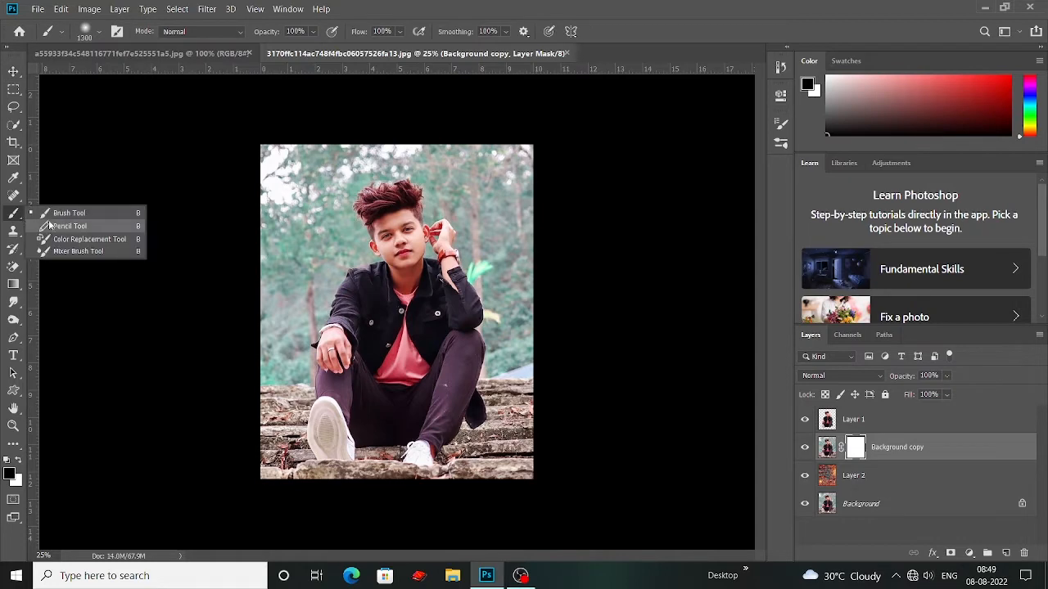
click(82, 214)
click(89, 32)
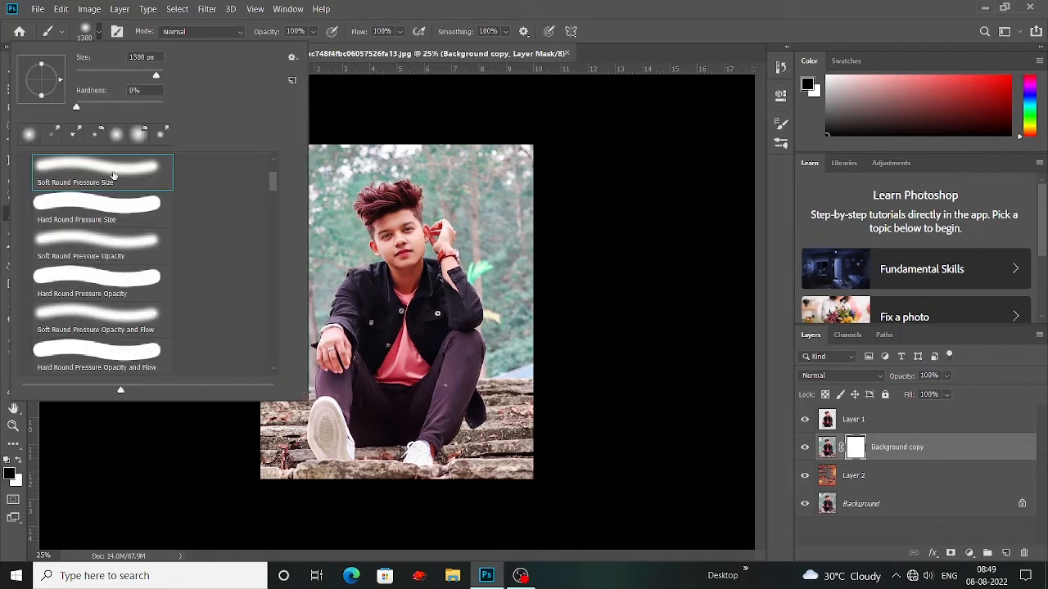
click(636, 182)
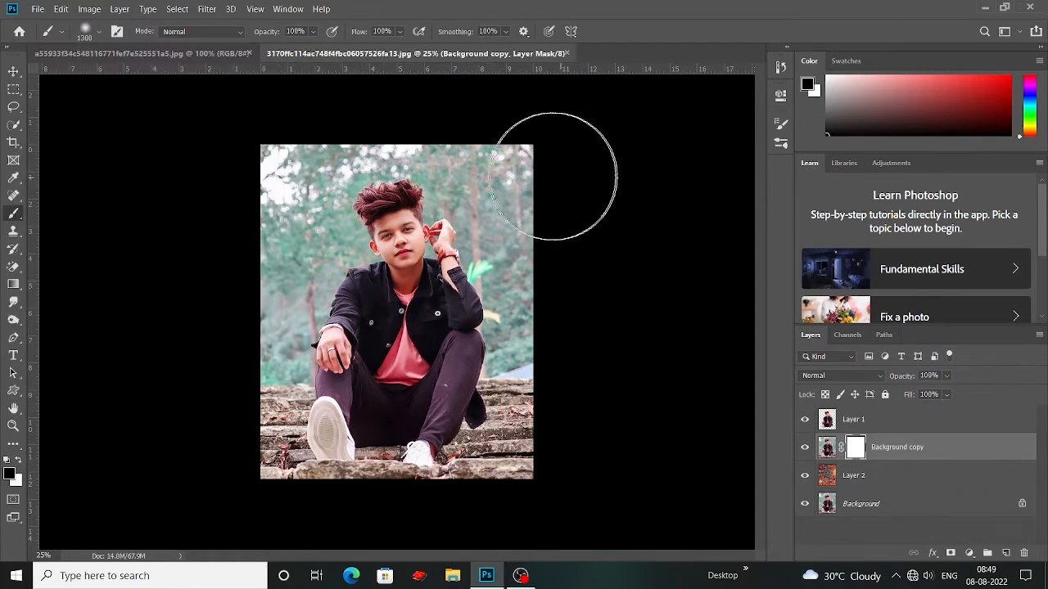
key(bracketleft)
key(bracketleft)
key(bracketleft)
key(bracketleft)
key(bracketleft)
key(bracketleft)
key(bracketleft)
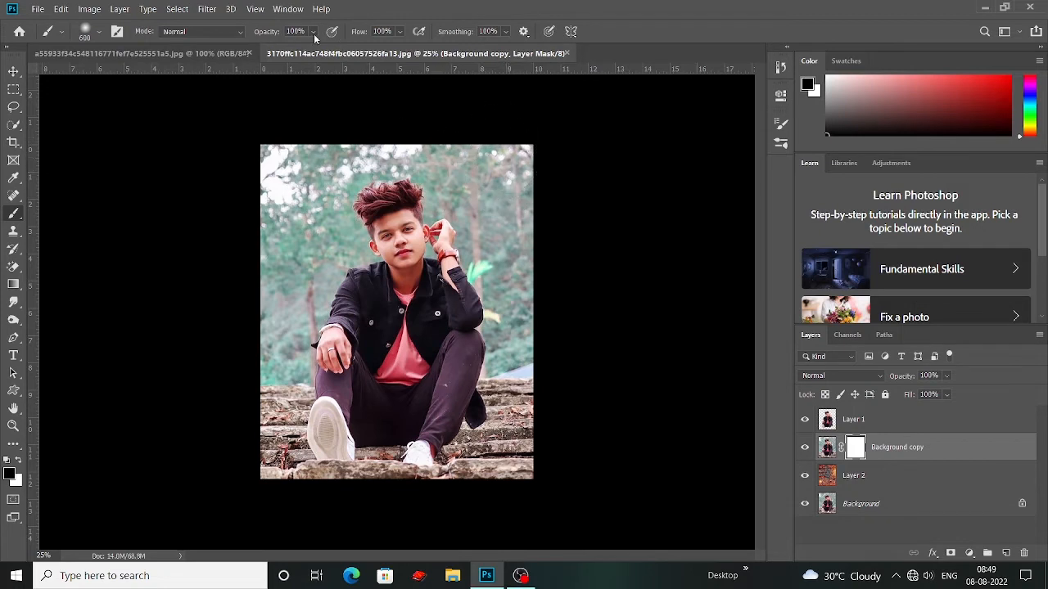
click(314, 36)
click(311, 136)
key(bracketright)
key(bracketright)
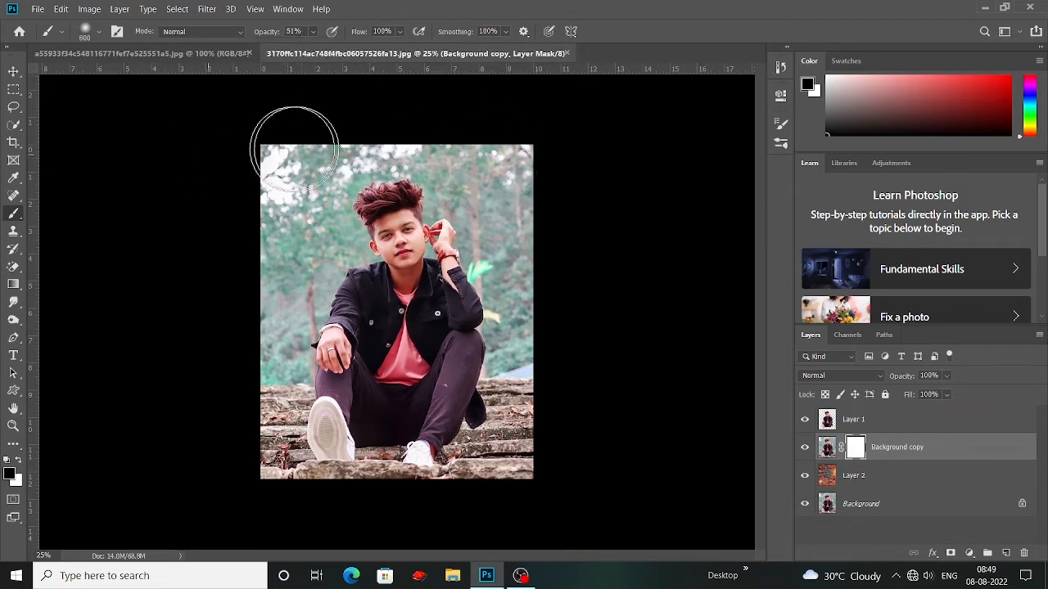
Step: Paint black on the Background copy mask to replace the forest around the man with the rock background, keeping the stone steps
mouse_move(295, 148)
mouse_down()
mouse_move(646, 164)
mouse_move(43, 191)
mouse_move(377, 225)
mouse_move(491, 320)
mouse_move(160, 250)
mouse_move(194, 199)
mouse_move(128, 286)
mouse_move(444, 352)
mouse_up()
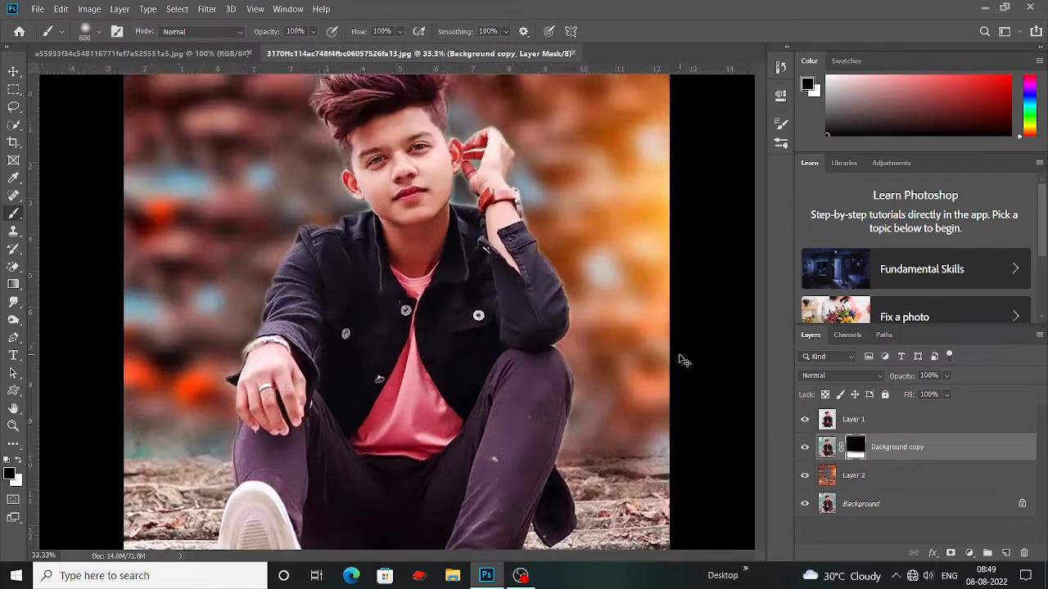
mouse_move(647, 437)
mouse_down()
mouse_move(670, 351)
mouse_move(598, 362)
mouse_up()
drag(598, 311, 601, 397)
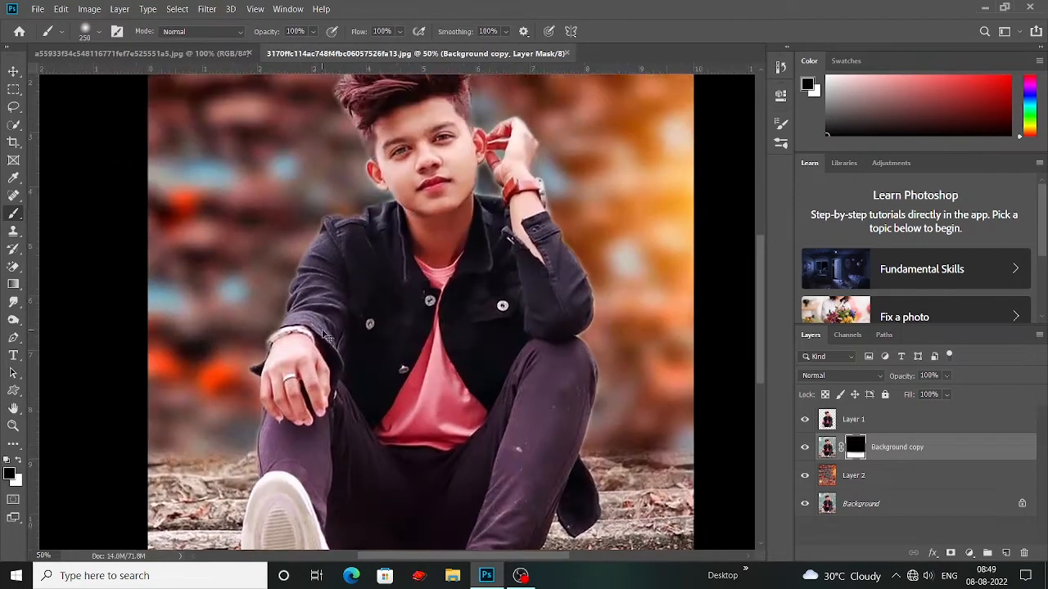
key(ctrl+minus)
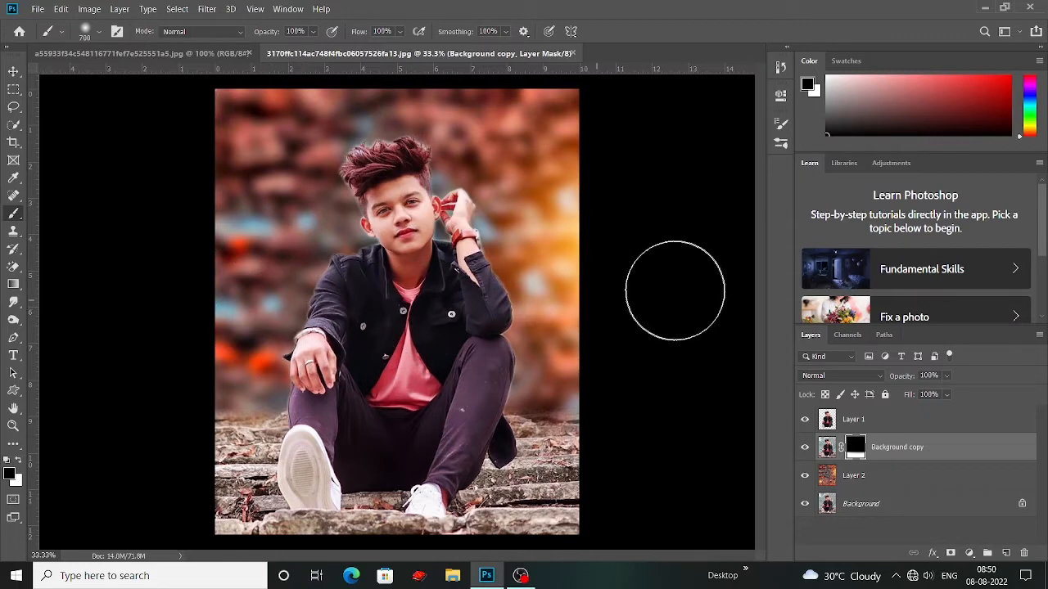
click(15, 72)
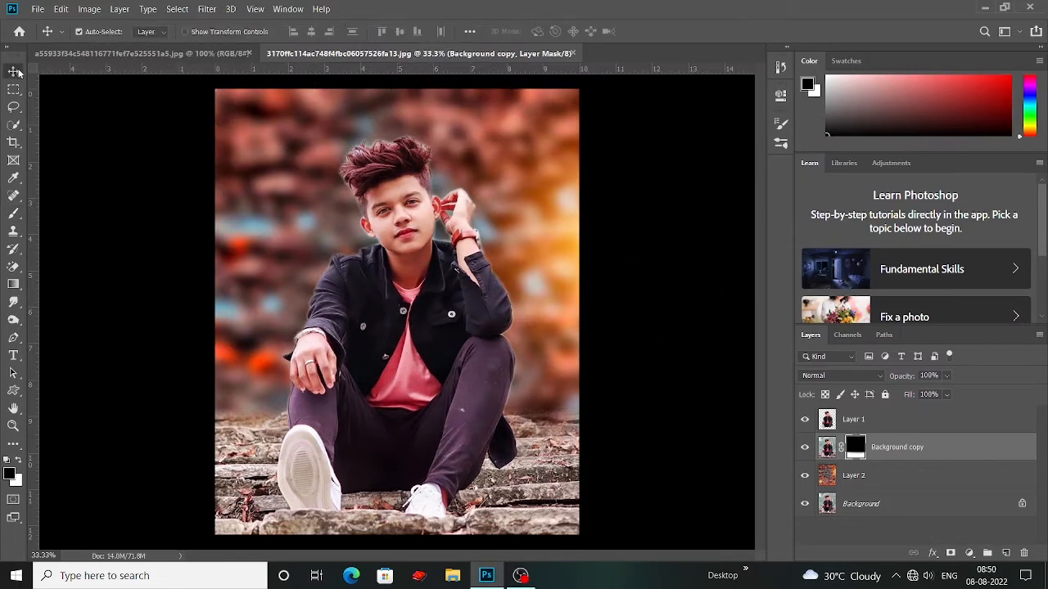
Step: Select the cutout on Layer 1 and set up the Eraser in Brush mode with 65% opacity
key(ctrl+plus)
key(ctrl+plus)
key(ctrl+plus)
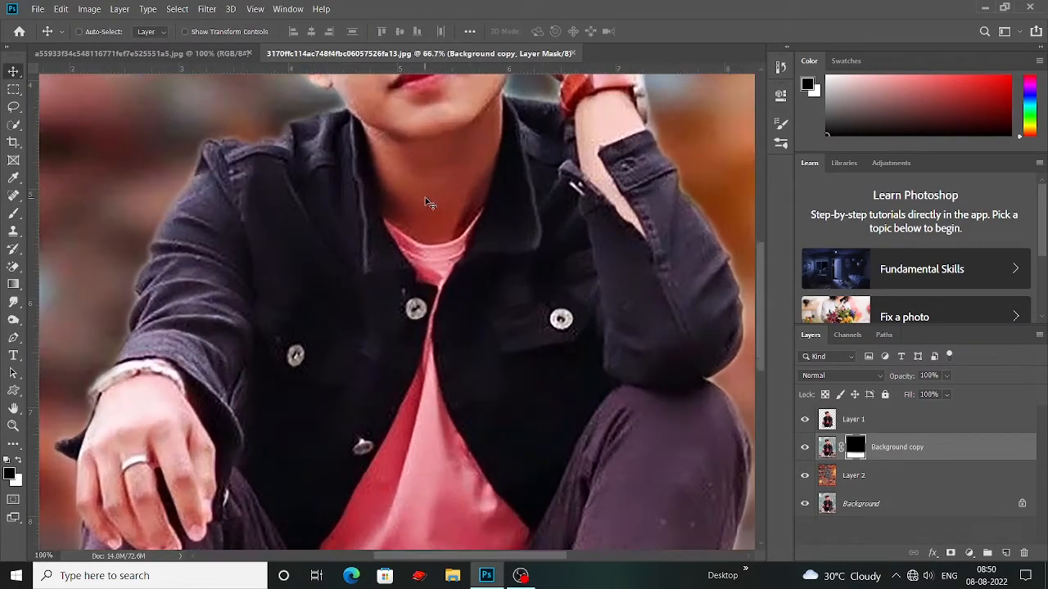
scroll(497, 179, up, 1)
drag(440, 194, 541, 436)
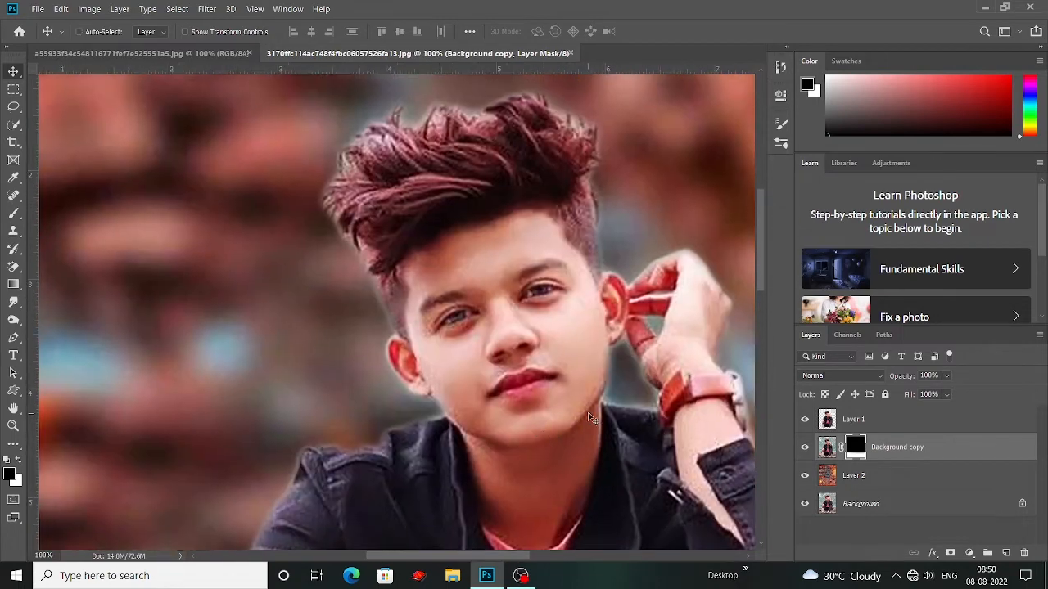
key(ctrl+plus)
key(ctrl+plus)
drag(454, 369, 496, 448)
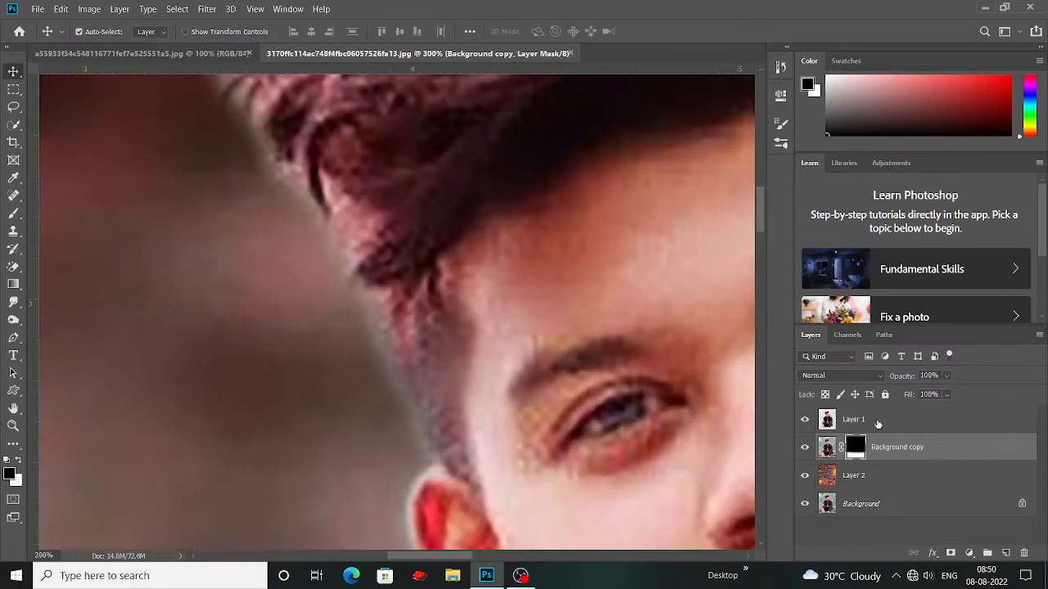
click(844, 420)
drag(41, 292, 63, 335)
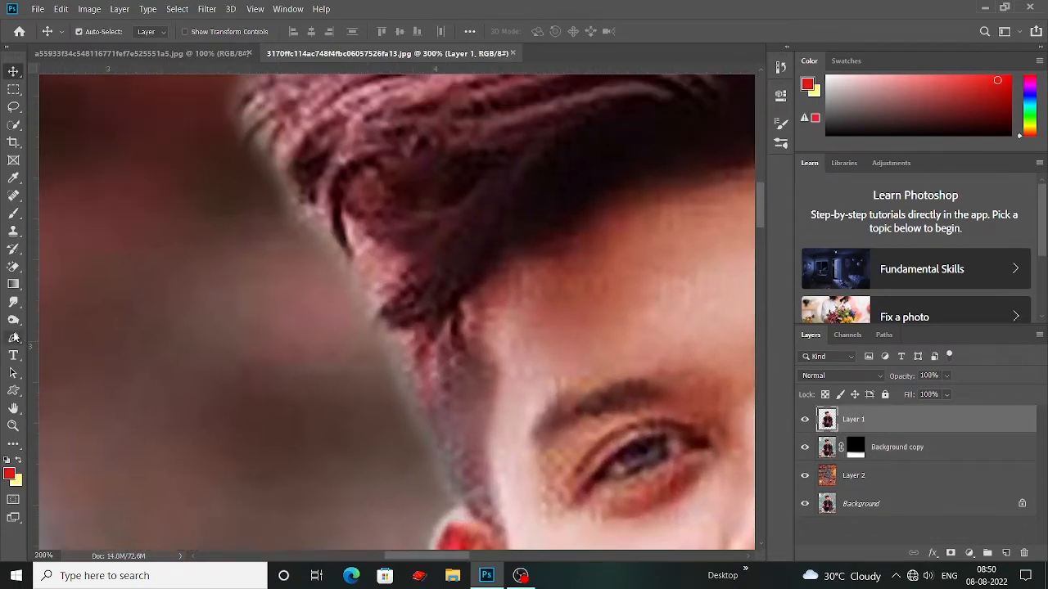
key(e)
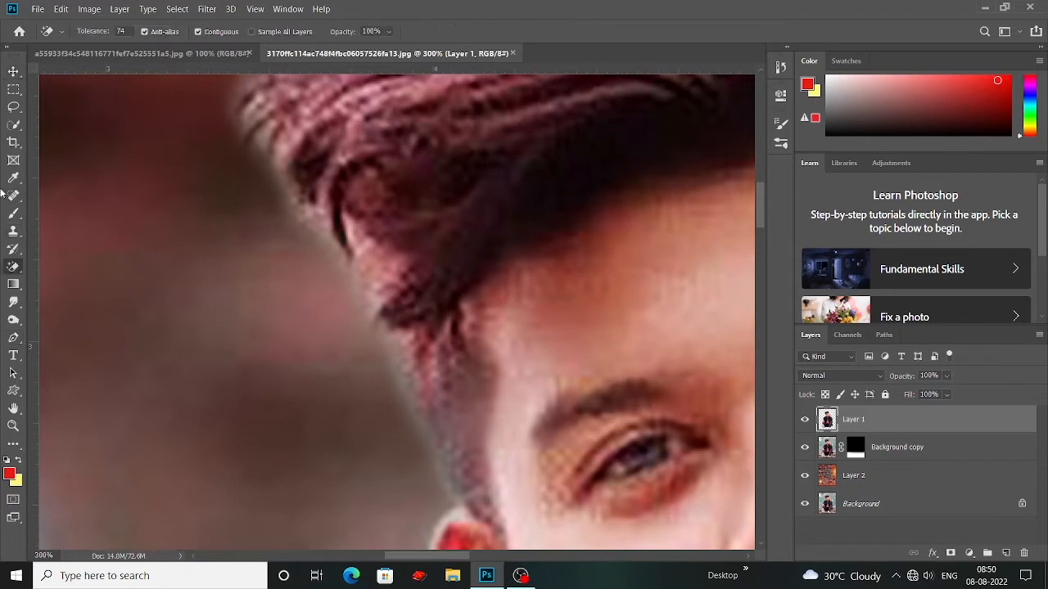
right_click(13, 267)
click(61, 266)
click(258, 33)
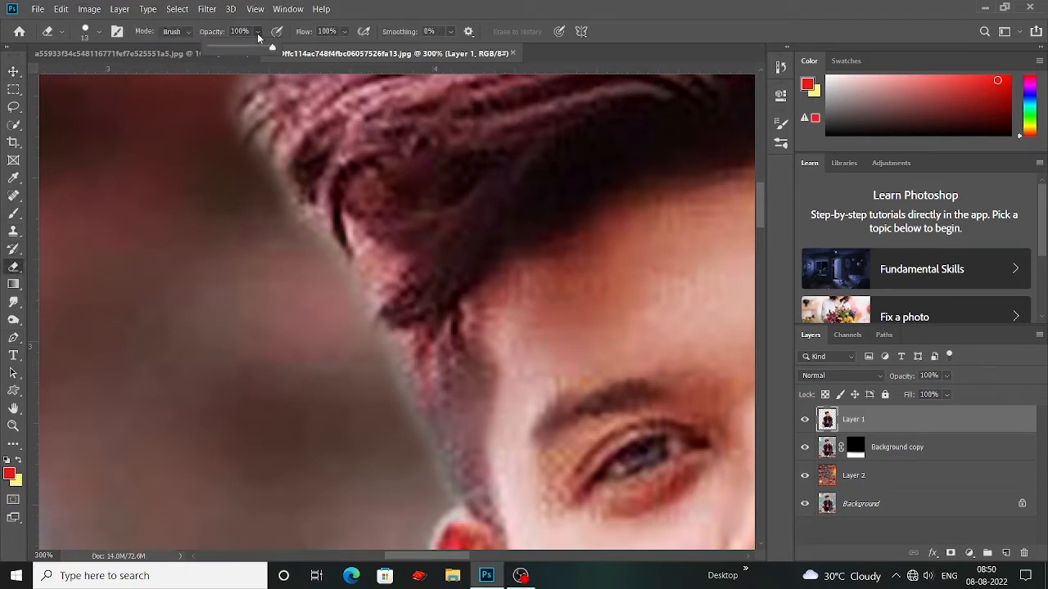
Step: Erase the light halo on Layer 1 along the side hair and temple above the man's ear
mouse_move(276, 222)
mouse_down()
mouse_move(319, 266)
mouse_move(293, 225)
mouse_up()
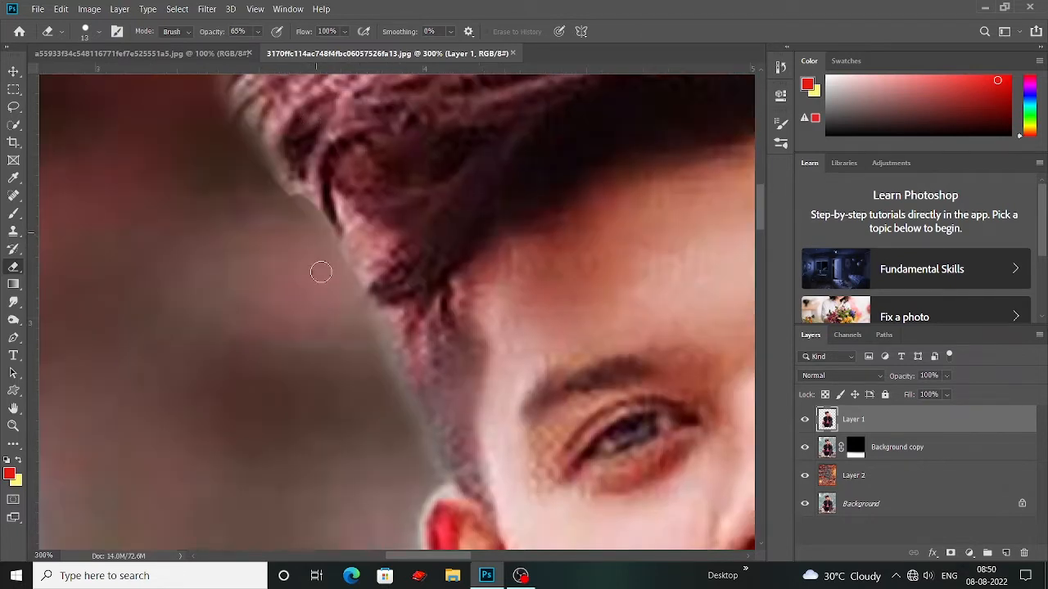
drag(341, 320, 304, 259)
drag(350, 327, 333, 304)
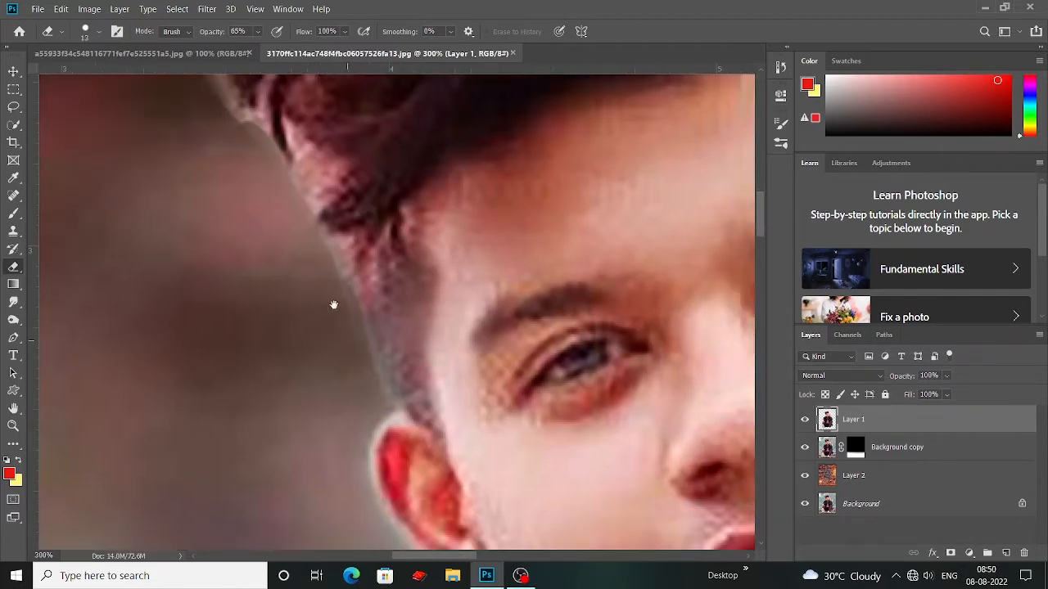
scroll(393, 374, down, 2)
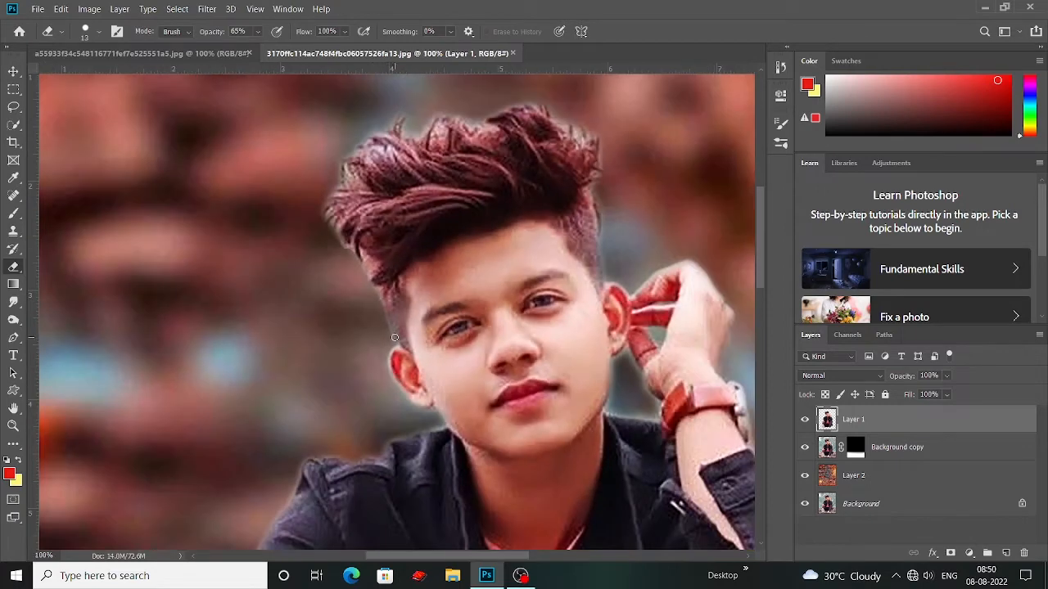
scroll(394, 338, up, 3)
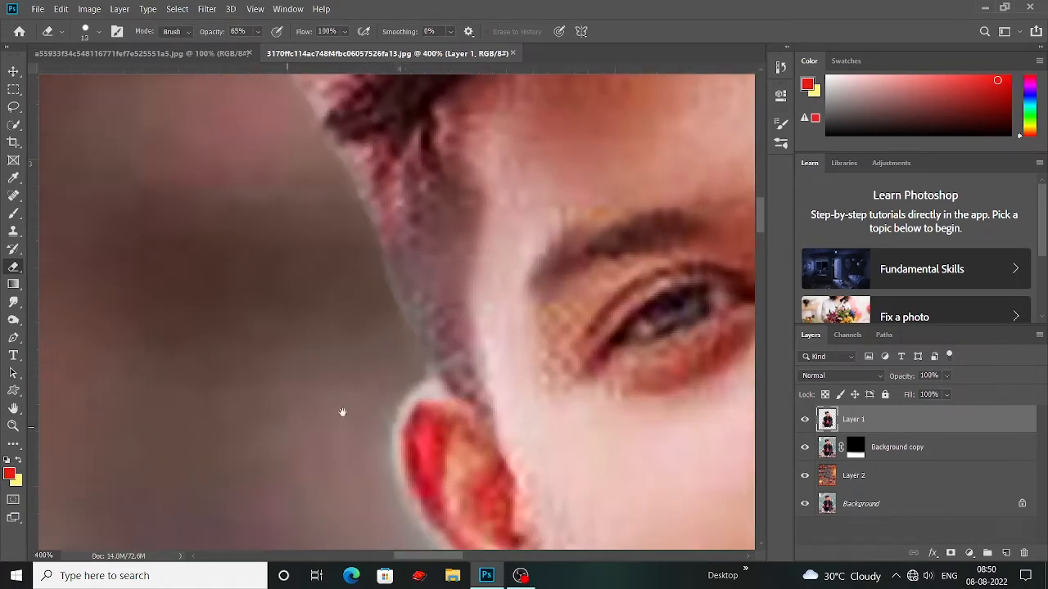
drag(343, 412, 358, 363)
drag(369, 432, 324, 365)
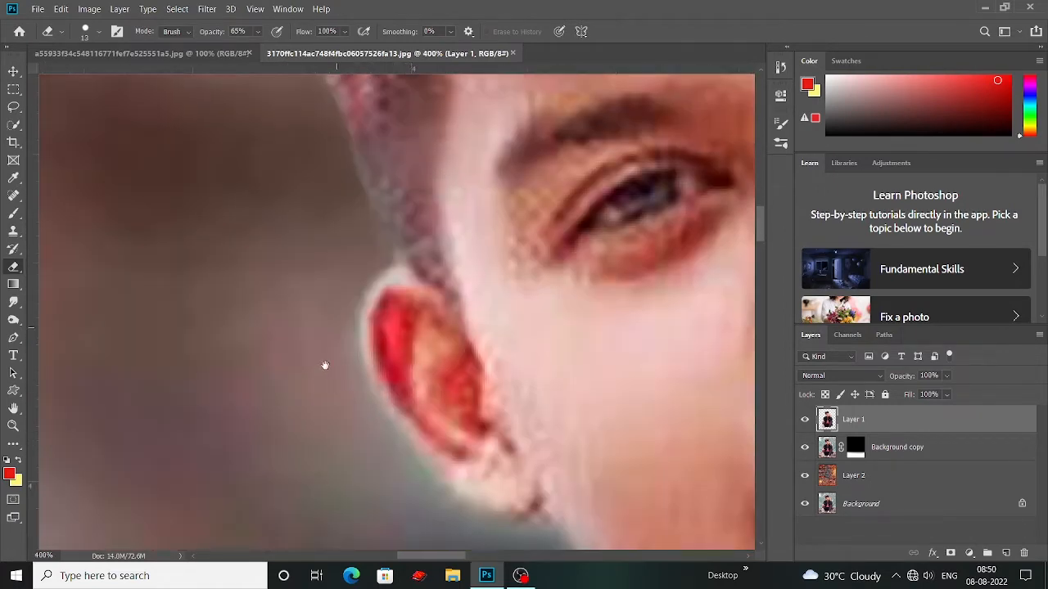
Step: Pick the Soft Round Pressure Size tip at 13 px for the Eraser and erase the pale fringe around the ear and jaw
click(95, 33)
click(74, 166)
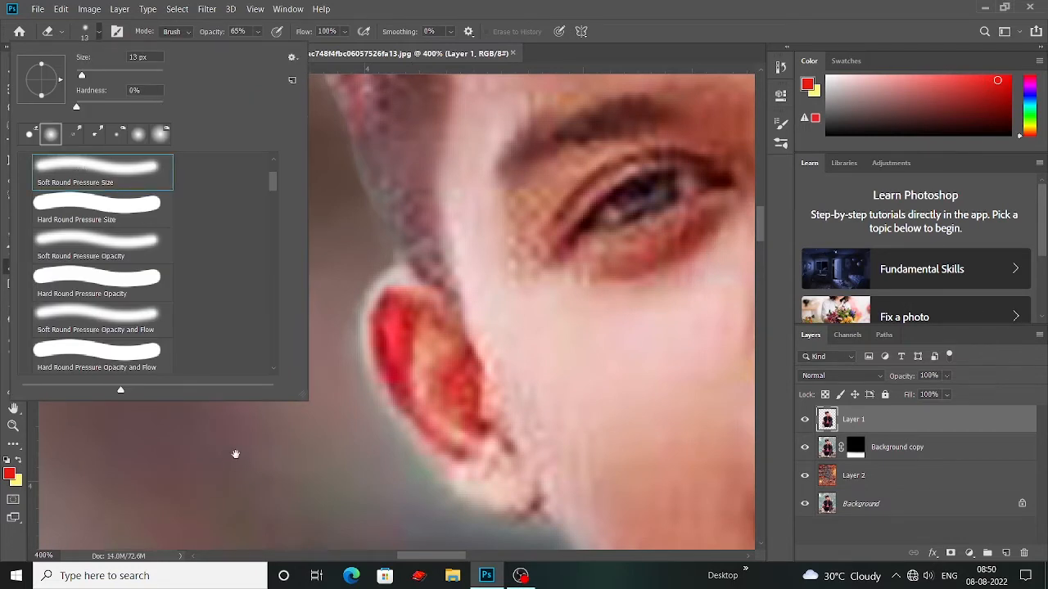
click(236, 455)
drag(271, 416, 244, 391)
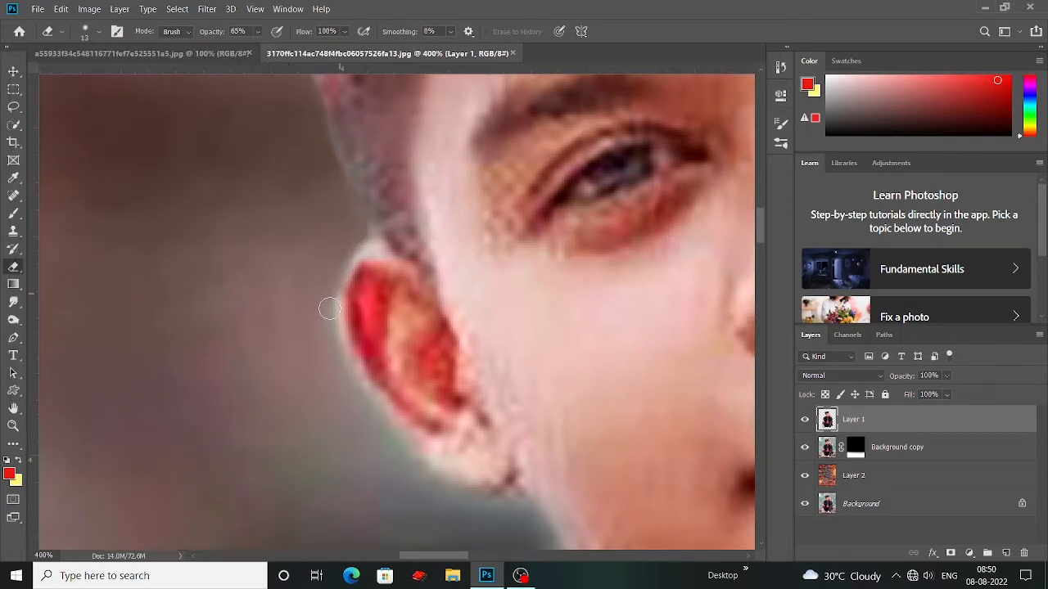
drag(315, 347, 161, 203)
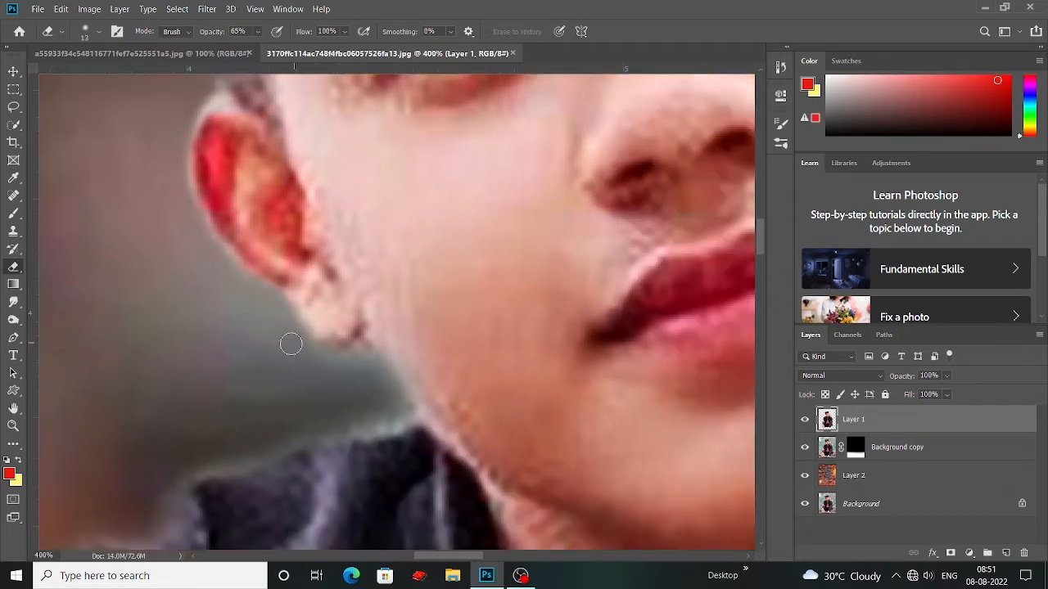
drag(149, 448, 432, 290)
Step: Erase the leftover fringe along the jacket's shoulder and sleeve and down the man's arm and legs
key(ctrl+minus)
key(ctrl+minus)
key(ctrl+minus)
drag(315, 388, 353, 336)
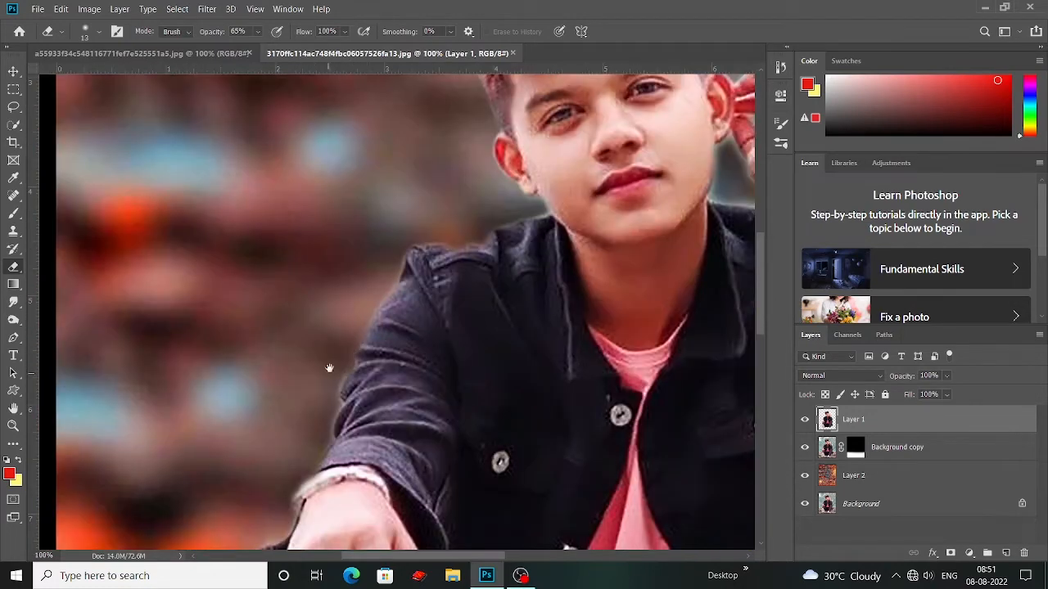
drag(352, 383, 205, 332)
drag(622, 371, 289, 438)
key(ctrl+plus)
key(ctrl+plus)
drag(606, 524, 262, 379)
drag(254, 544, 367, 192)
drag(356, 421, 331, 219)
key(ctrl+[)
key(ctrl+[)
key(ctrl+z)
key(ctrl+z)
Step: Examine the whole composite and the remaining fringe around the top of the man's hair
key(ctrl+minus)
key(ctrl+minus)
key(ctrl+minus)
key(ctrl+minus)
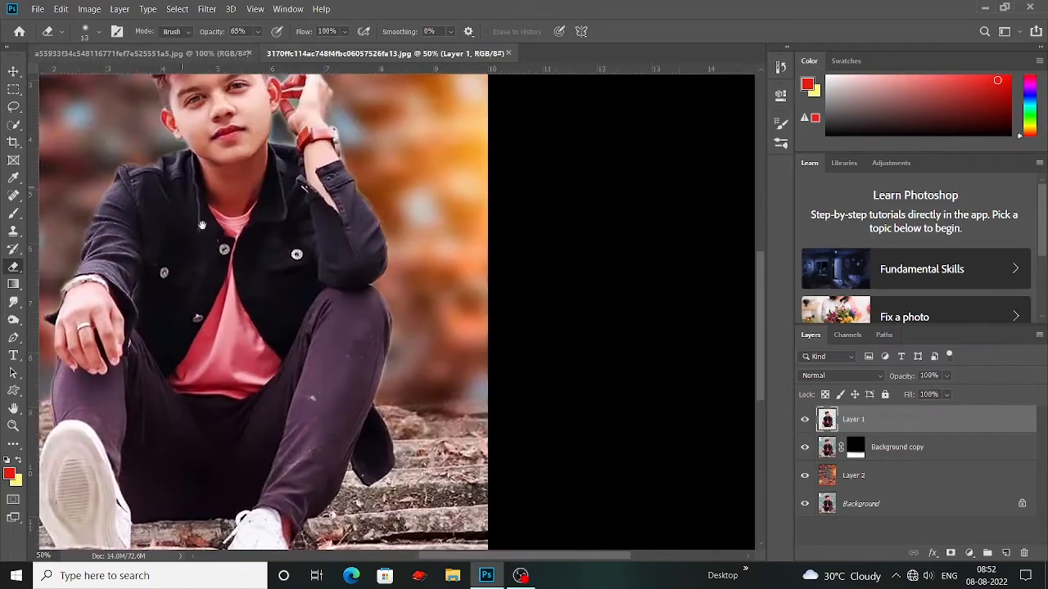
drag(202, 225, 384, 325)
key(v)
key(ctrl+plus)
key(ctrl+plus)
key(ctrl+plus)
drag(113, 156, 182, 520)
drag(262, 507, 239, 530)
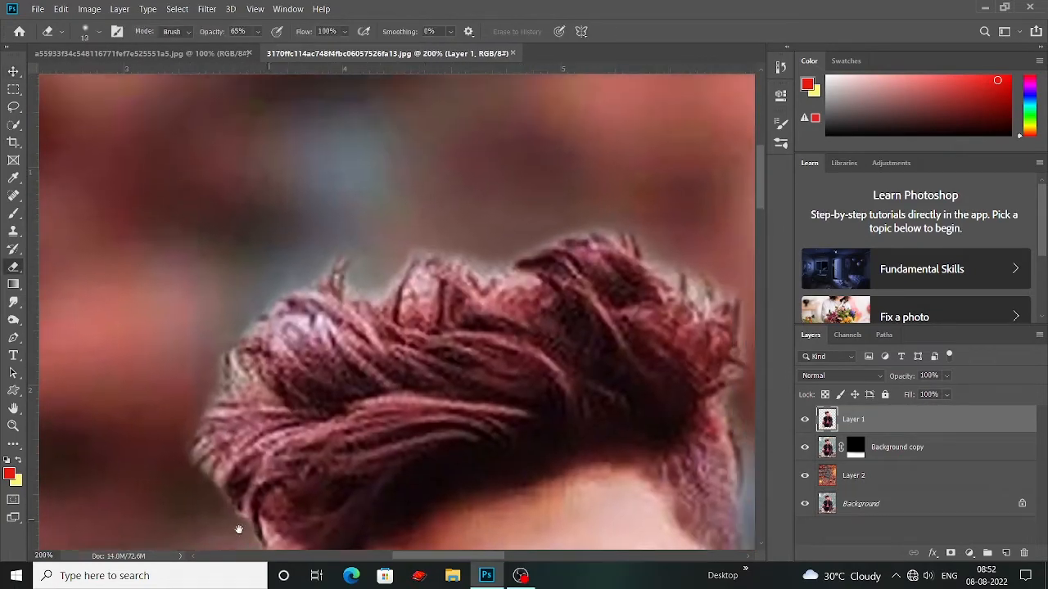
mouse_move(502, 265)
mouse_down()
mouse_move(473, 257)
mouse_move(370, 298)
mouse_up()
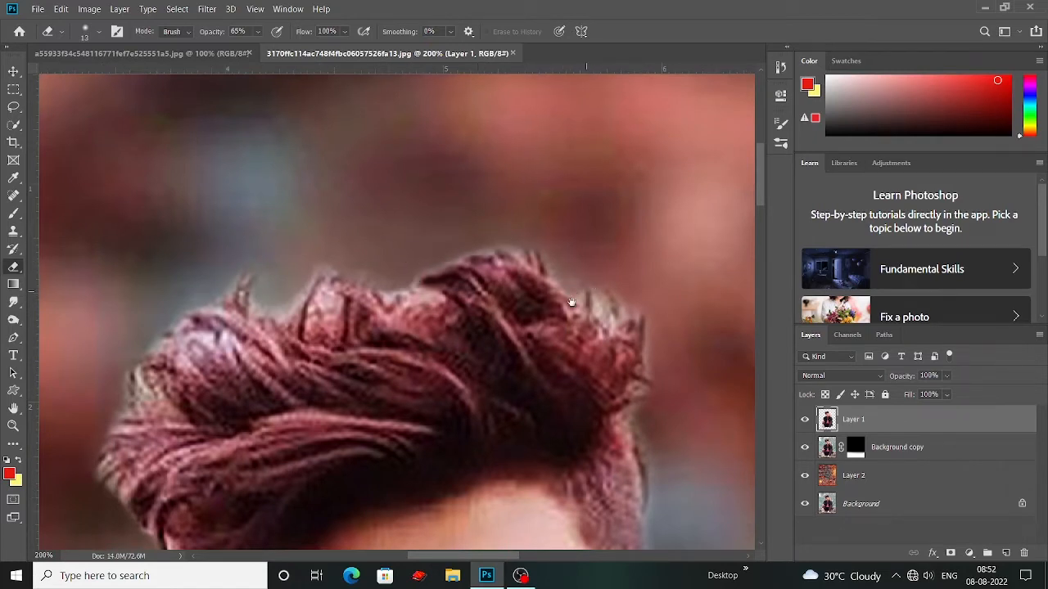
drag(571, 302, 426, 271)
drag(488, 403, 488, 381)
Step: Switch to the Mixer Brush tool and choose the 16 px textured brush tip in the brush settings
key(b)
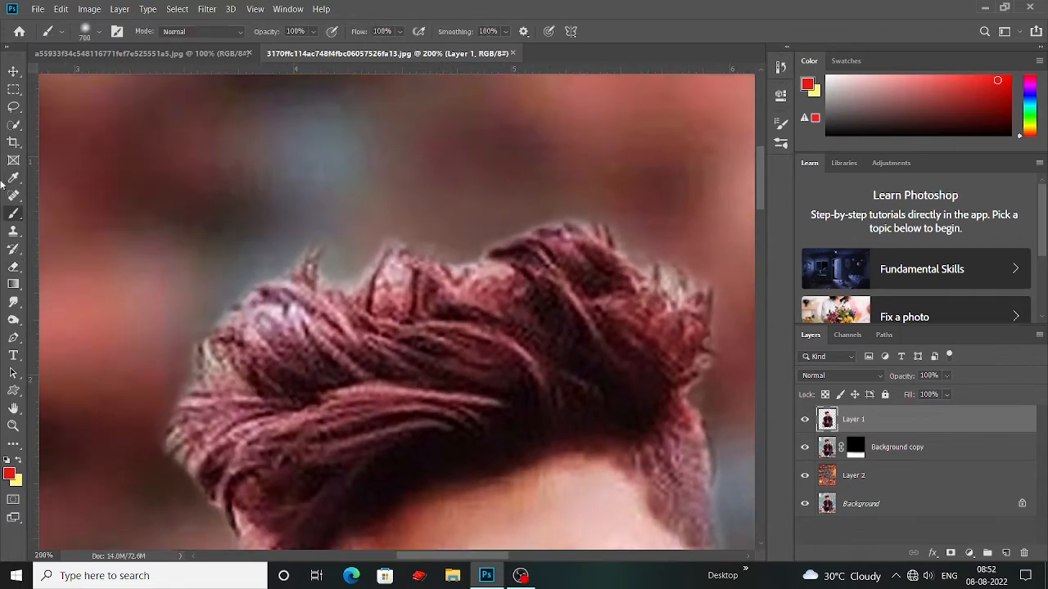
right_click(15, 215)
click(58, 248)
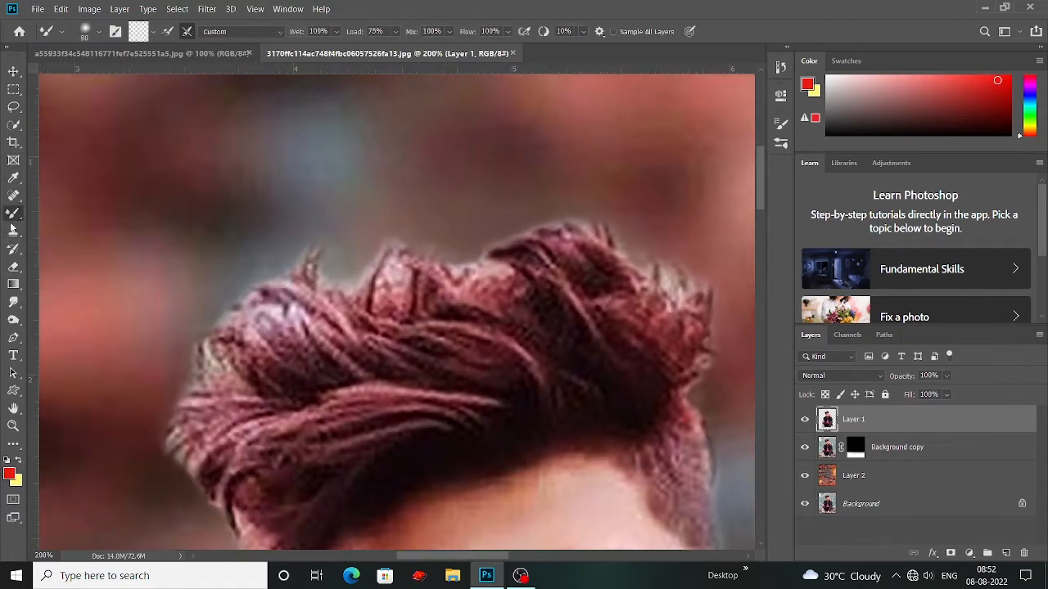
click(115, 31)
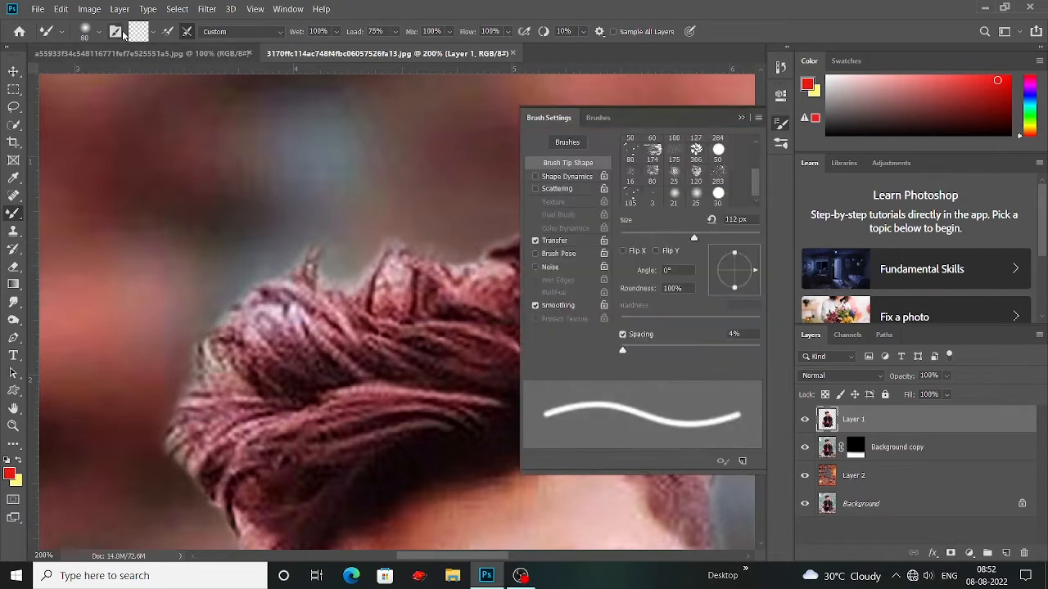
scroll(647, 189, up, 1)
click(632, 196)
click(741, 117)
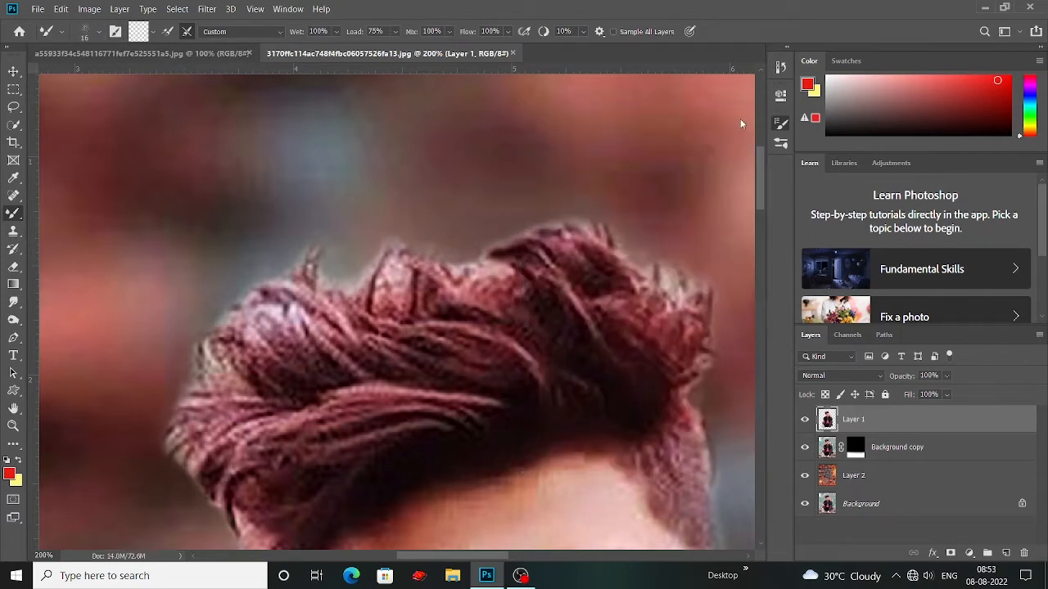
Step: Reduce the Mixer Brush to 10 px and blend the middle hair waves above the forehead along the strands
scroll(441, 342, up, 3)
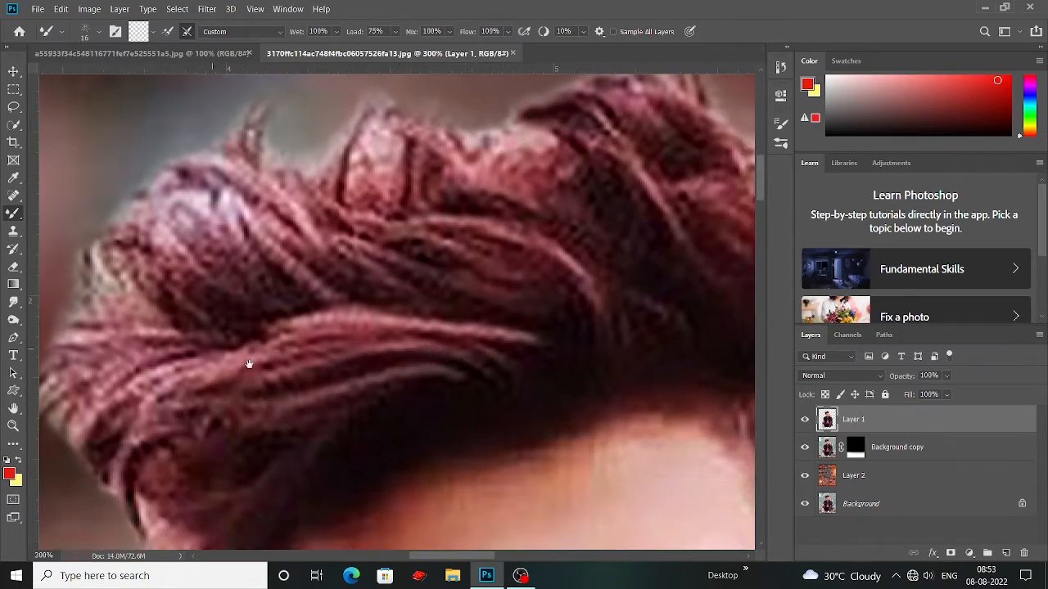
drag(281, 371, 298, 363)
drag(499, 324, 397, 326)
key(bracketleft)
key(bracketleft)
mouse_move(325, 348)
mouse_down()
mouse_move(419, 321)
mouse_move(429, 334)
mouse_up()
key(super)
click(585, 274)
key(ctrl+minus)
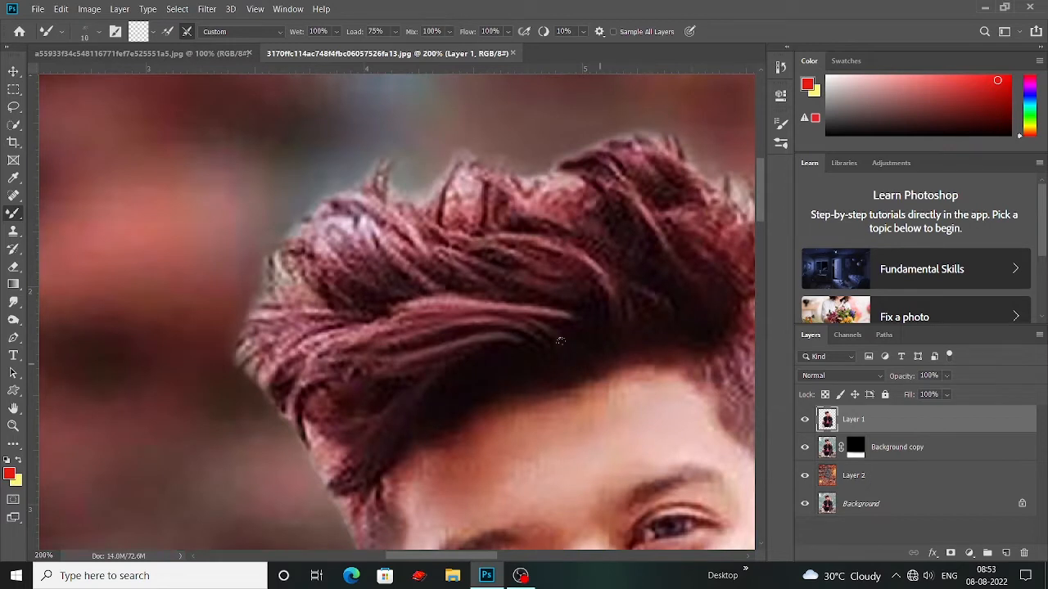
mouse_move(463, 234)
mouse_down()
mouse_move(409, 258)
mouse_move(424, 235)
mouse_up()
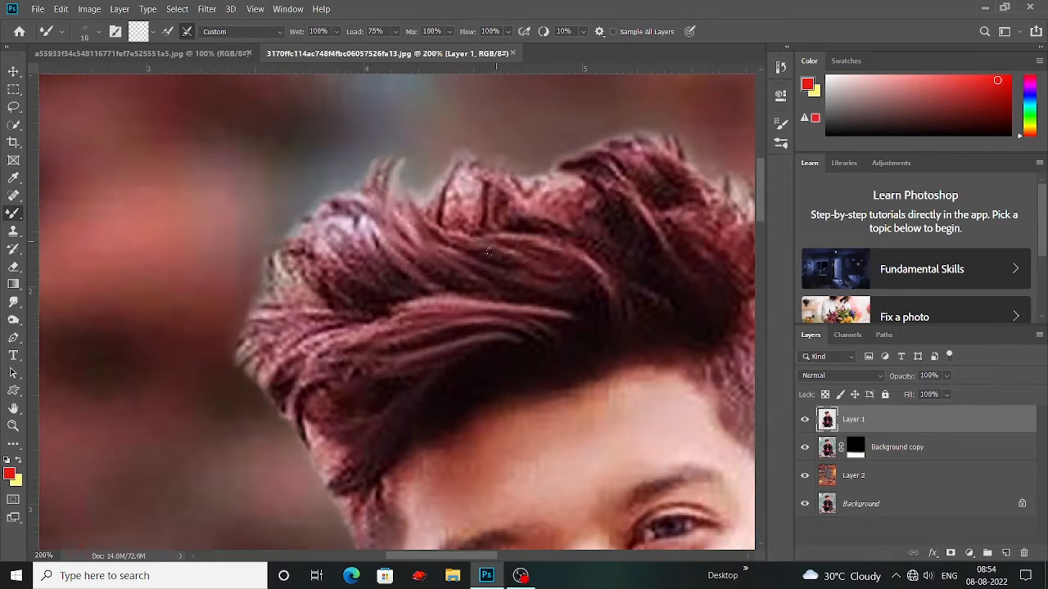
drag(489, 251, 436, 226)
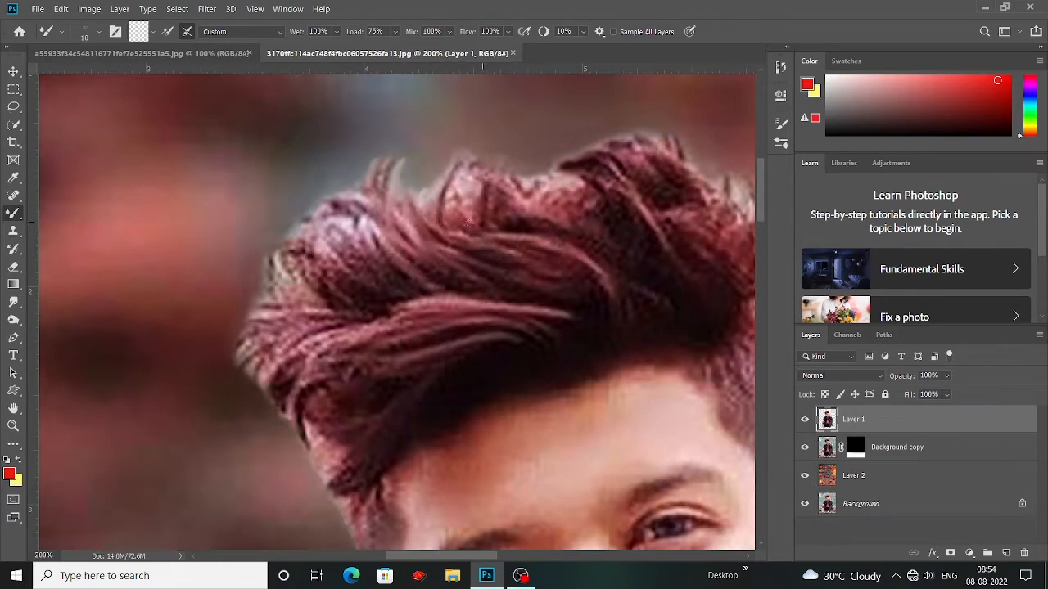
Step: Choose the 80 px textured tip for the Mixer Brush, lower its spacing and reduce its size to 30 px
scroll(481, 225, down, 2)
click(119, 32)
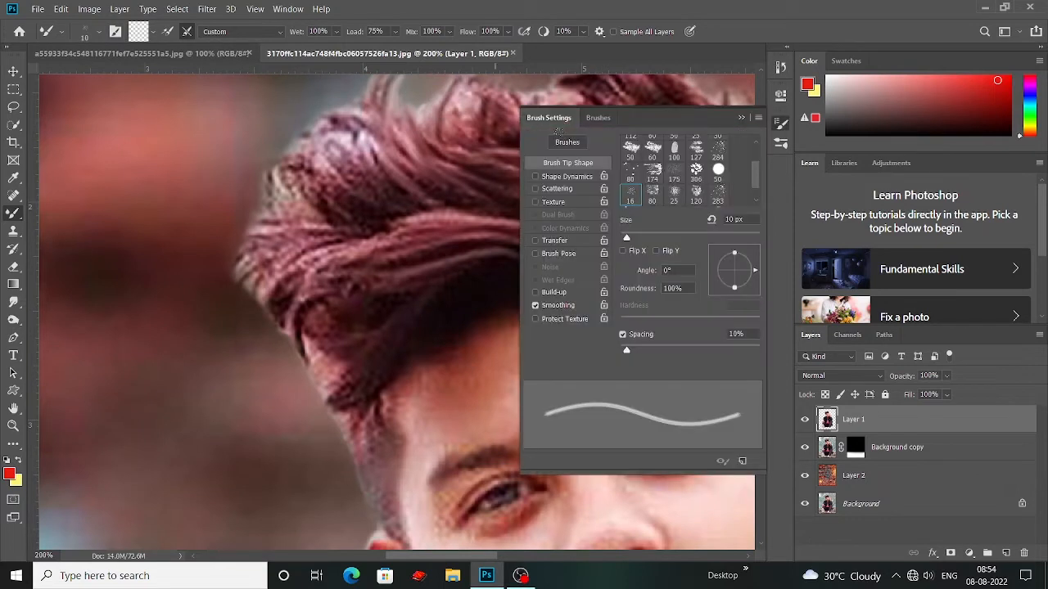
click(652, 195)
drag(660, 351, 589, 362)
click(743, 119)
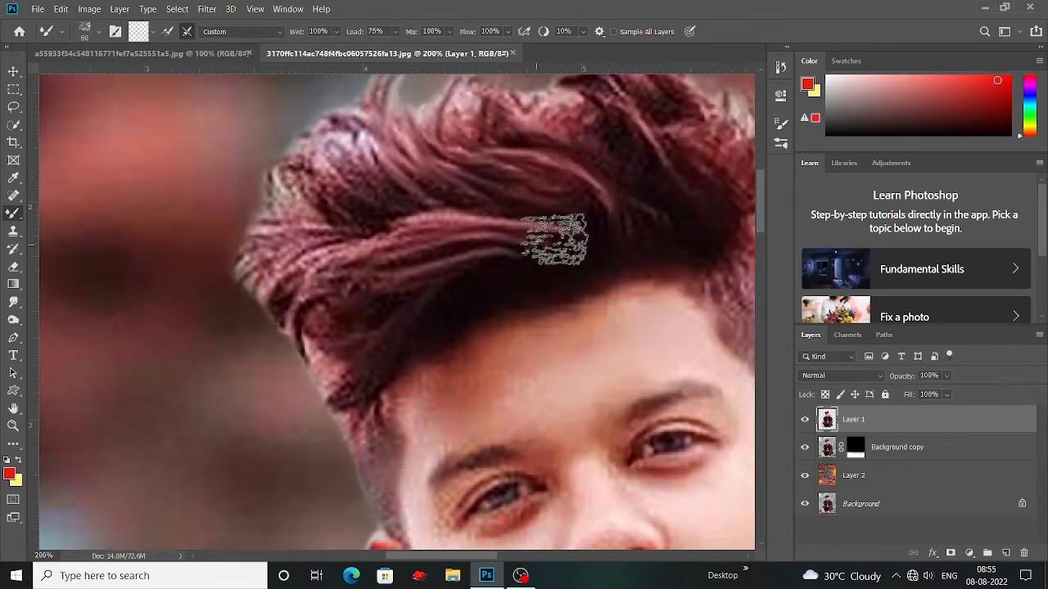
key(bracketleft)
key(bracketleft)
key(bracketleft)
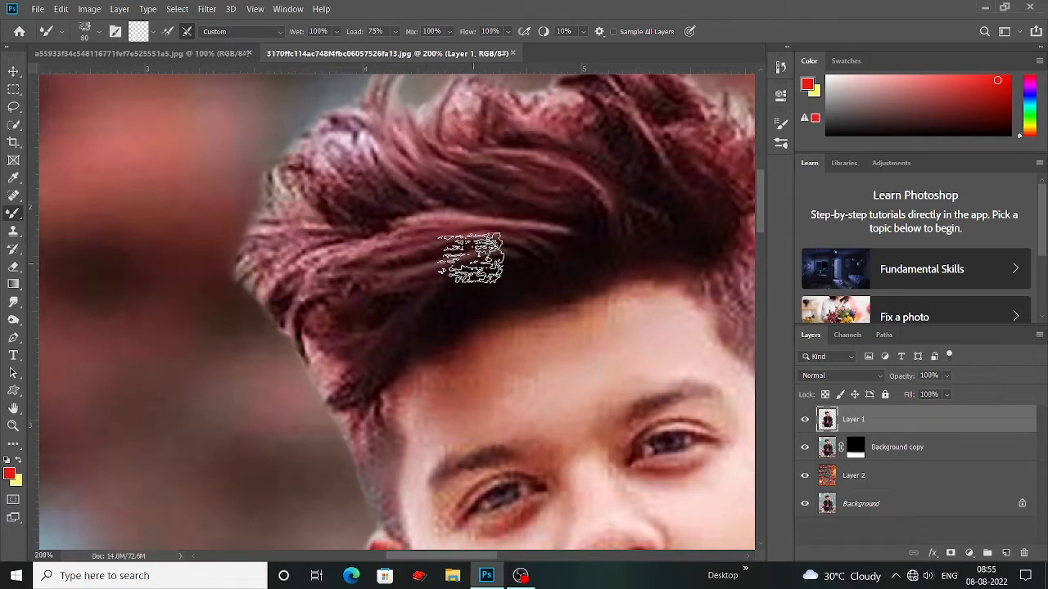
key(bracketleft)
key(bracketleft)
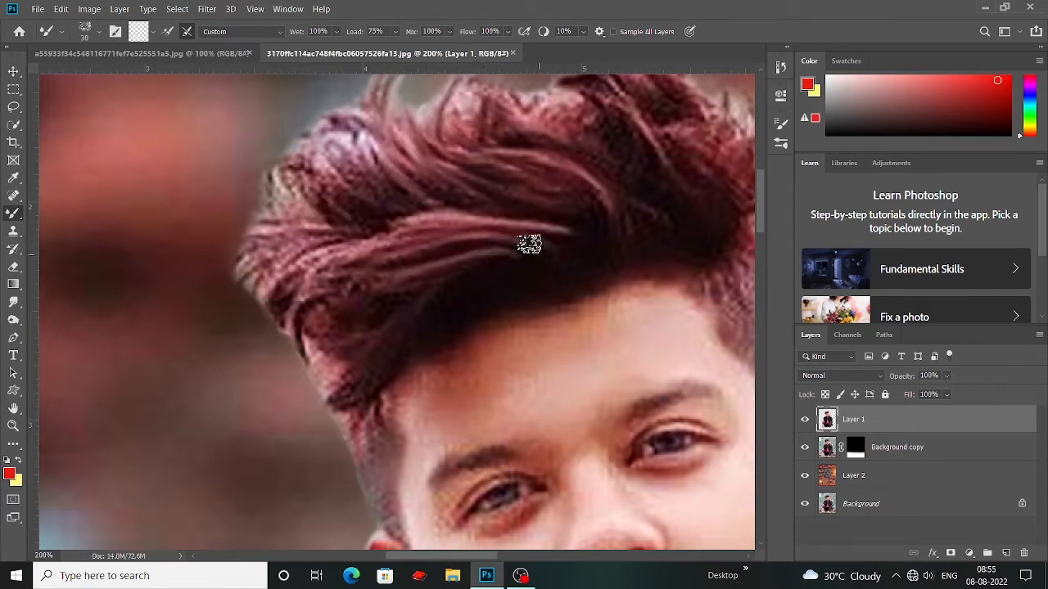
Step: Smooth the front hair waves above the forehead with long 30 px Mixer Brush strokes
drag(528, 245, 267, 241)
mouse_move(526, 245)
mouse_down()
mouse_move(482, 229)
mouse_move(322, 233)
mouse_move(461, 247)
mouse_move(299, 240)
mouse_move(296, 219)
mouse_move(386, 261)
mouse_move(442, 262)
mouse_up()
drag(563, 231, 391, 220)
scroll(499, 315, down, 3)
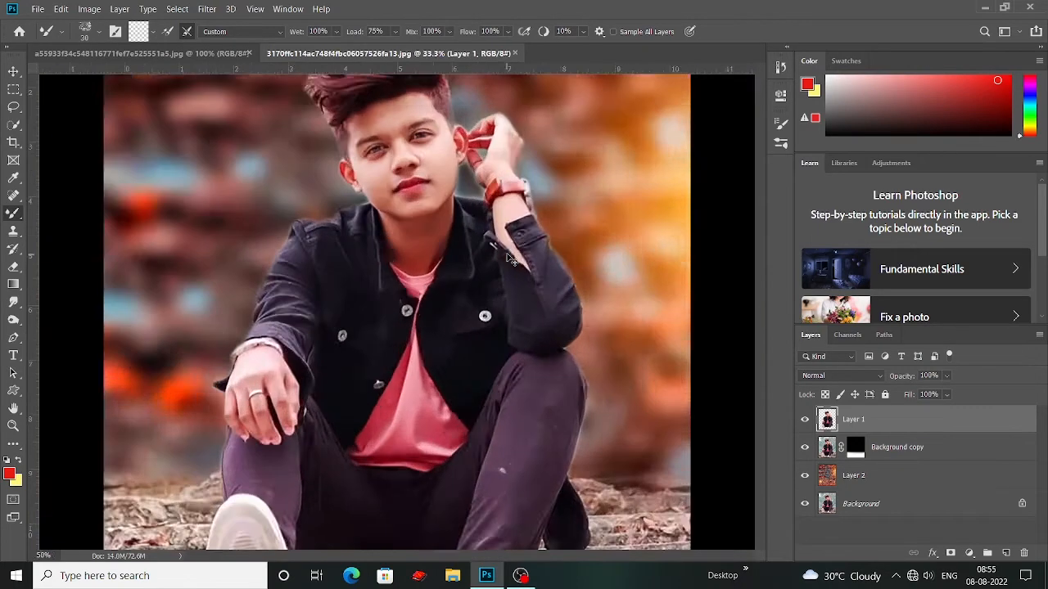
scroll(504, 289, up, 3)
drag(403, 347, 323, 309)
mouse_move(418, 373)
mouse_down()
mouse_move(513, 362)
mouse_move(401, 307)
mouse_up()
Step: Reduce the Mixer Brush to 15 px and blend the hair at the outer front of the quiff
key(bracketleft)
key(bracketleft)
key(bracketleft)
drag(462, 379, 401, 320)
drag(384, 282, 400, 320)
drag(487, 189, 497, 277)
Step: Enlarge the Mixer Brush to 20 px and blend the pale upper front hair into smooth strands up to its edge
key(bracketright)
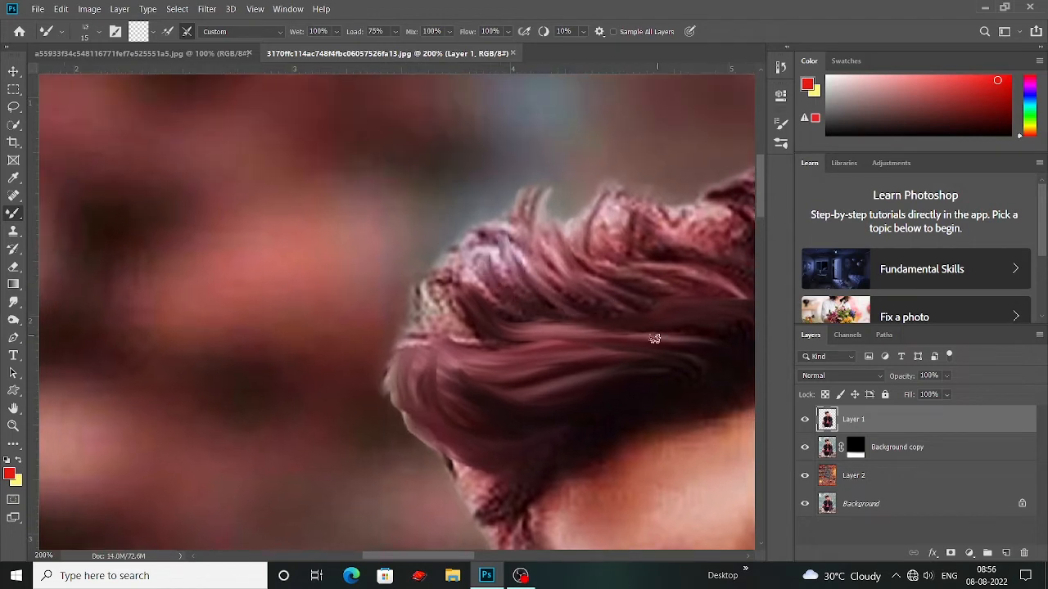
mouse_move(532, 225)
mouse_down()
mouse_move(627, 293)
mouse_move(580, 320)
mouse_up()
drag(521, 244, 565, 338)
mouse_move(524, 315)
mouse_down()
mouse_move(524, 283)
mouse_move(498, 316)
mouse_up()
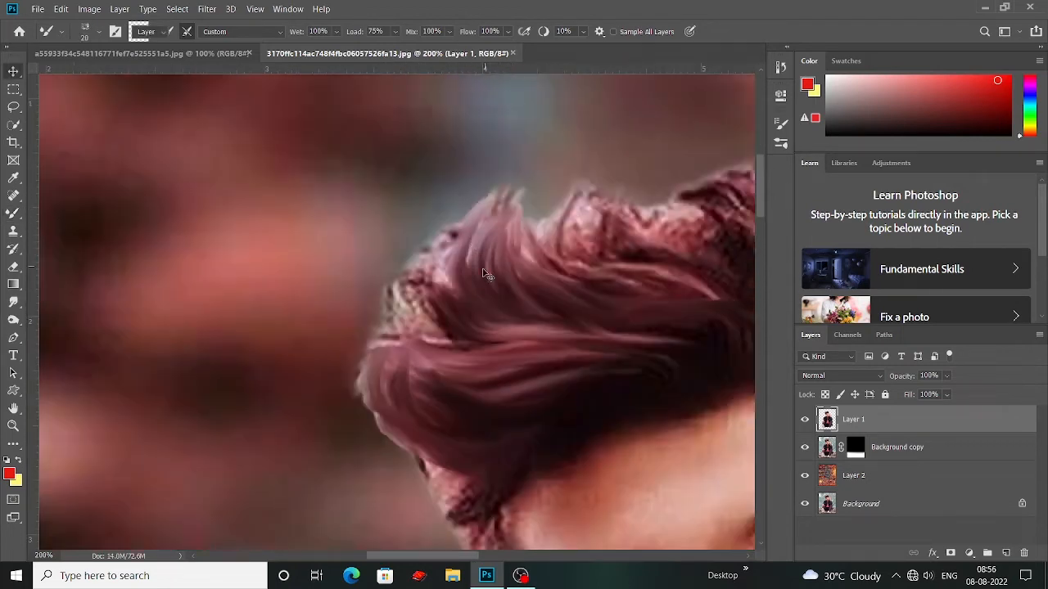
drag(480, 242, 501, 287)
drag(464, 337, 511, 341)
drag(494, 237, 491, 327)
drag(510, 285, 524, 251)
drag(455, 266, 491, 315)
drag(467, 307, 514, 316)
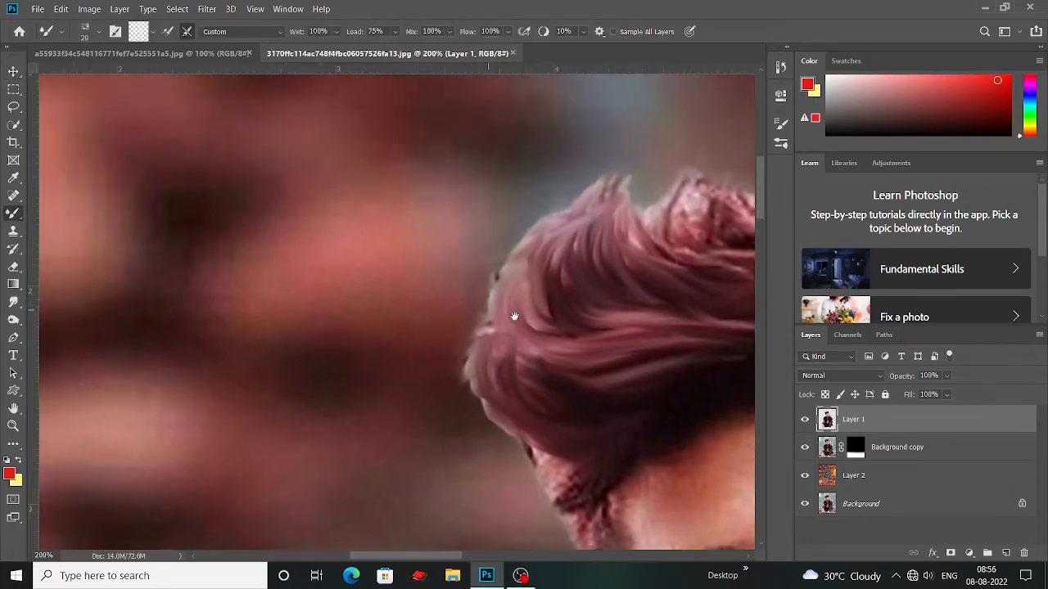
Step: Blend the hair across the crown and the far upper side of the head with the 20 px Mixer Brush
mouse_move(691, 328)
mouse_down()
mouse_move(468, 339)
mouse_move(353, 388)
mouse_up()
drag(536, 288, 608, 369)
drag(605, 296, 642, 360)
drag(641, 360, 555, 400)
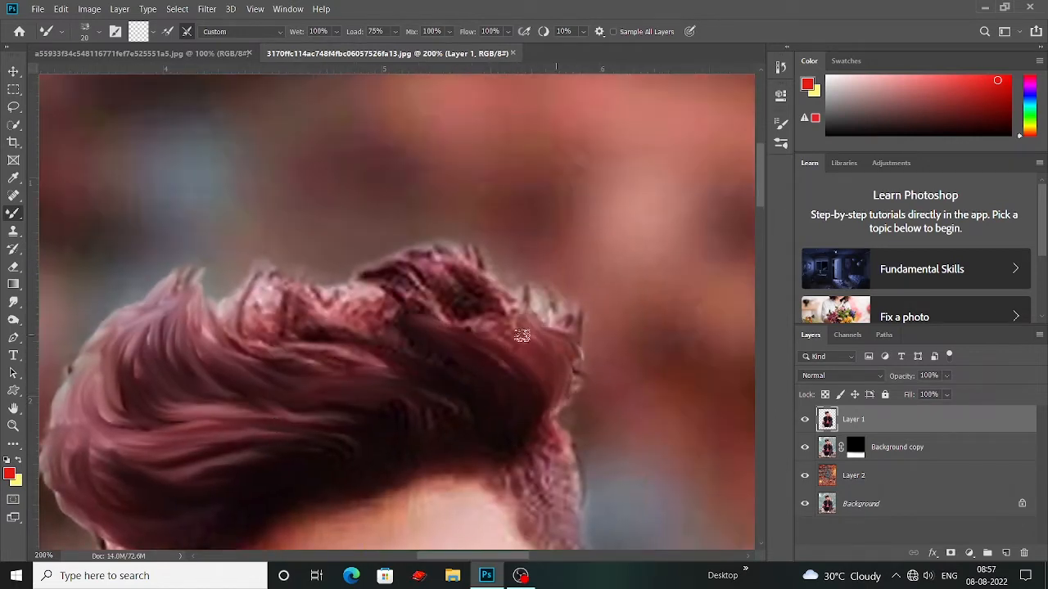
drag(522, 327, 567, 408)
drag(526, 328, 545, 354)
drag(485, 317, 528, 368)
drag(468, 282, 532, 356)
mouse_move(401, 304)
mouse_down()
mouse_move(488, 326)
mouse_move(406, 281)
mouse_up()
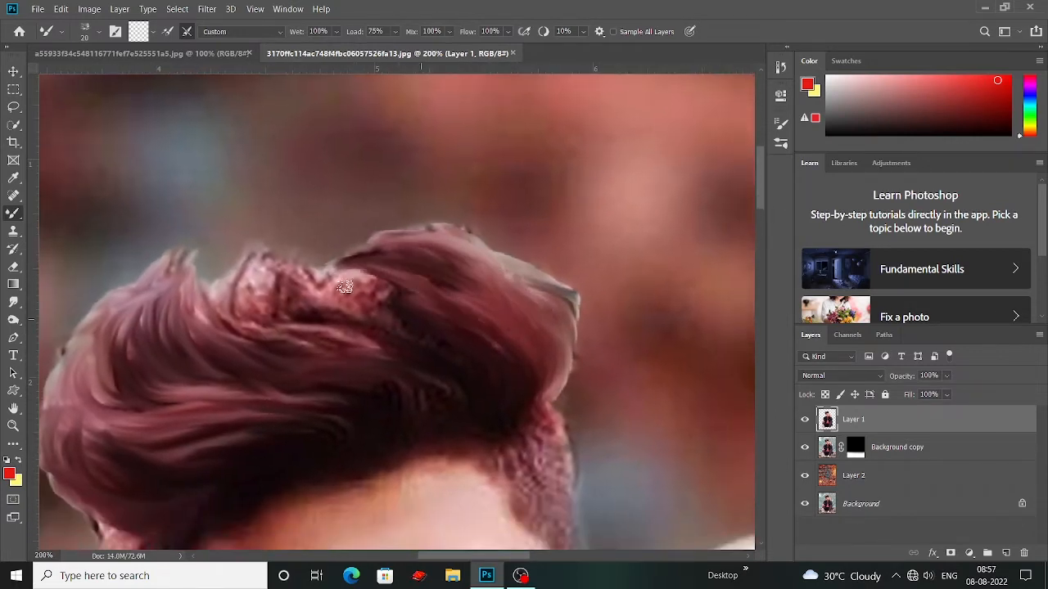
Step: Blend the pale tufts at the top centre of the hair into smooth strands and reduce the Mixer Brush to 7 px
mouse_move(234, 311)
mouse_down()
mouse_move(264, 300)
mouse_move(332, 318)
mouse_up()
mouse_move(336, 272)
mouse_down()
mouse_move(344, 258)
mouse_move(317, 272)
mouse_up()
mouse_move(298, 245)
mouse_down()
mouse_move(320, 236)
mouse_move(335, 284)
mouse_up()
drag(321, 248, 328, 283)
key(bracketleft)
mouse_move(295, 439)
mouse_down()
mouse_move(319, 341)
mouse_move(143, 482)
mouse_up()
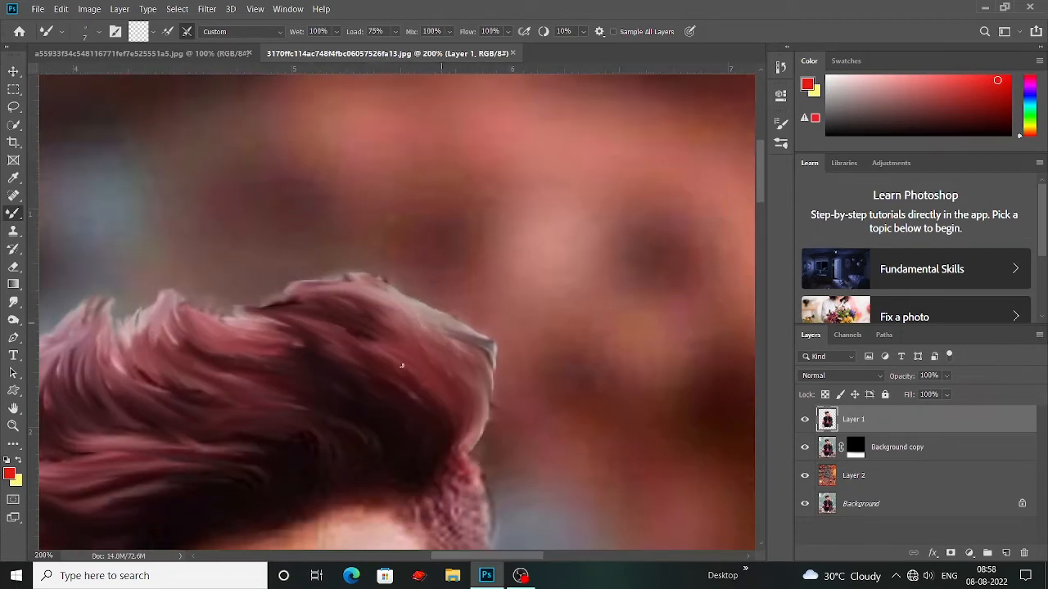
drag(285, 456, 330, 336)
Step: Enlarge the Mixer Brush to 15 px and smooth the short side hair above the ear nearest the raised hand
key(bracketright)
key(bracketright)
key(bracketright)
key(bracketright)
drag(153, 399, 299, 349)
mouse_move(665, 352)
mouse_down()
mouse_move(451, 407)
mouse_move(421, 426)
mouse_up()
mouse_move(425, 402)
mouse_down()
mouse_move(399, 391)
mouse_move(420, 435)
mouse_up()
drag(376, 355, 382, 385)
Step: Smooth the temple hair and sideburn on the opposite side of the face with the 15 px Mixer Brush
drag(82, 421, 341, 333)
drag(290, 428, 365, 327)
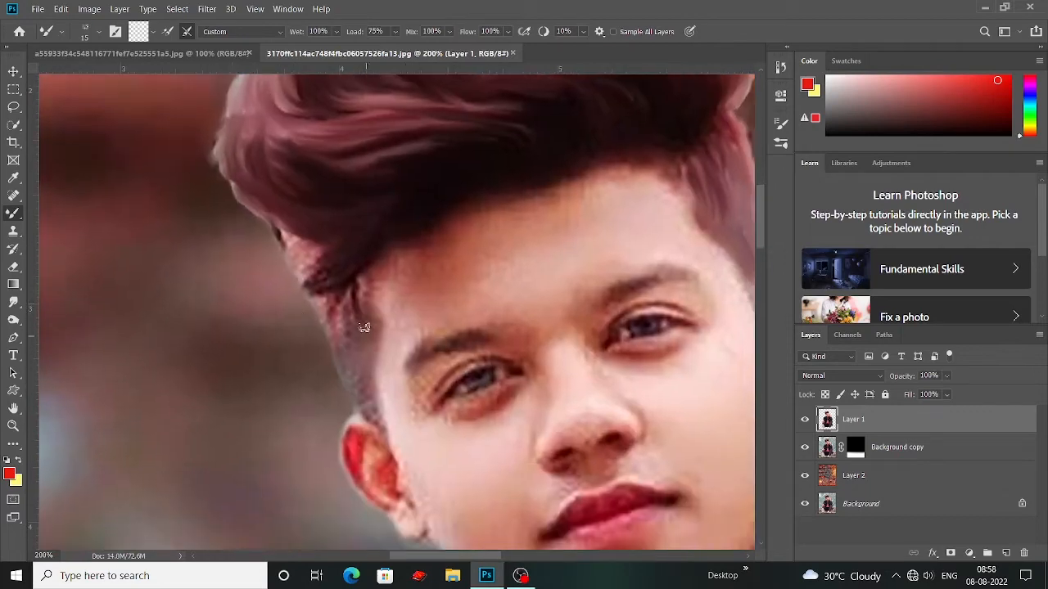
mouse_move(348, 400)
mouse_down()
mouse_move(395, 455)
mouse_move(422, 518)
mouse_up()
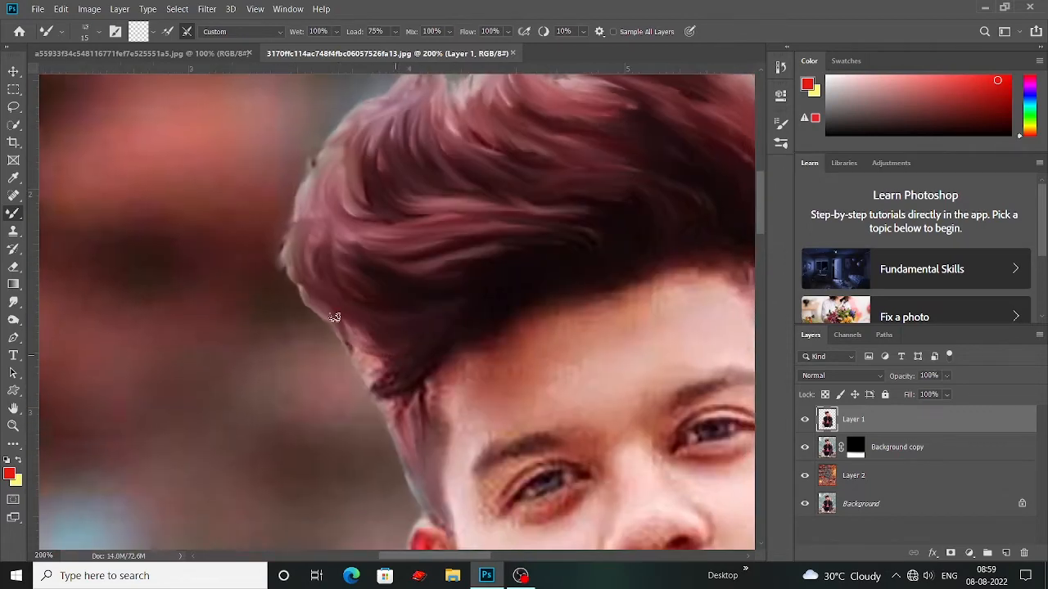
drag(363, 323, 378, 337)
drag(361, 369, 392, 397)
drag(379, 335, 374, 316)
mouse_move(417, 436)
mouse_down()
mouse_move(413, 402)
mouse_move(424, 442)
mouse_move(348, 330)
mouse_move(348, 295)
mouse_move(360, 341)
mouse_move(342, 383)
mouse_up()
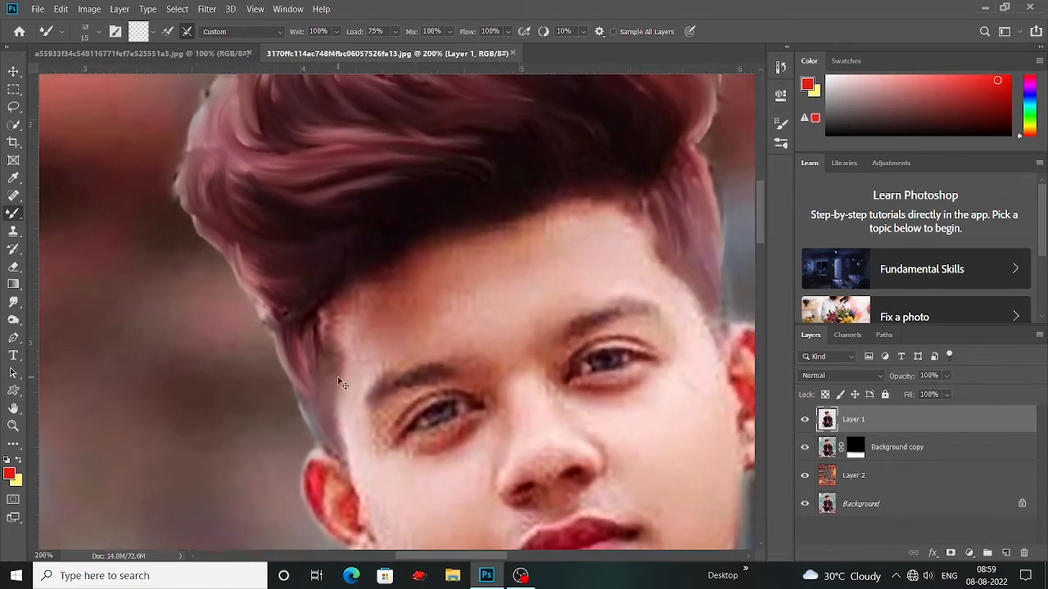
key(ctrl+minus)
key(ctrl+minus)
key(ctrl+minus)
scroll(361, 356, down, 3)
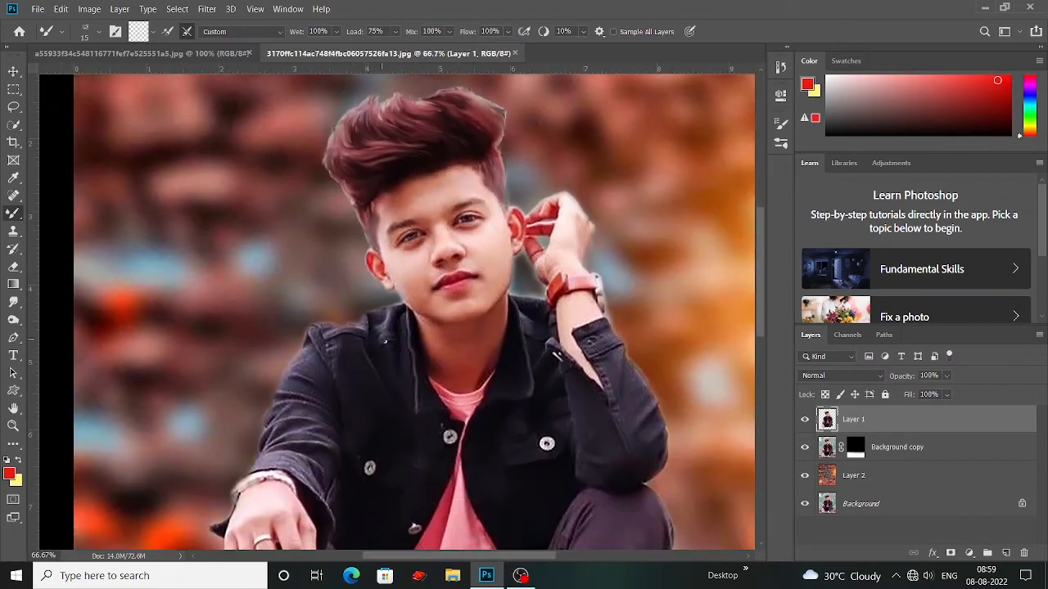
Step: Examine the cutout edges and the smoothed hair across the whole composite
scroll(384, 340, down, 1)
key(ctrl+minus)
key(ctrl+minus)
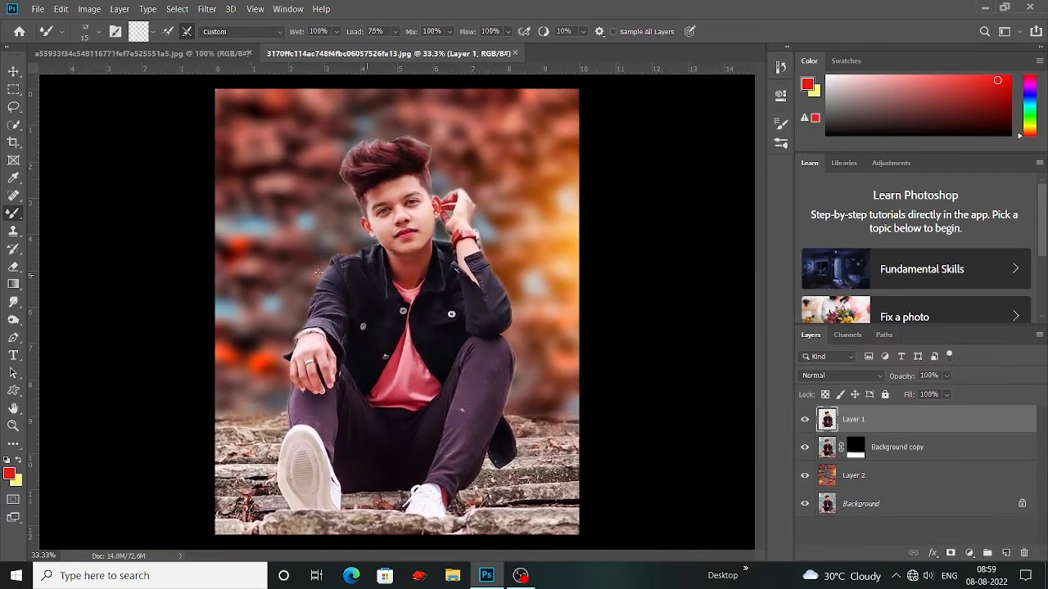
key(ctrl+plus)
key(ctrl+plus)
key(ctrl+plus)
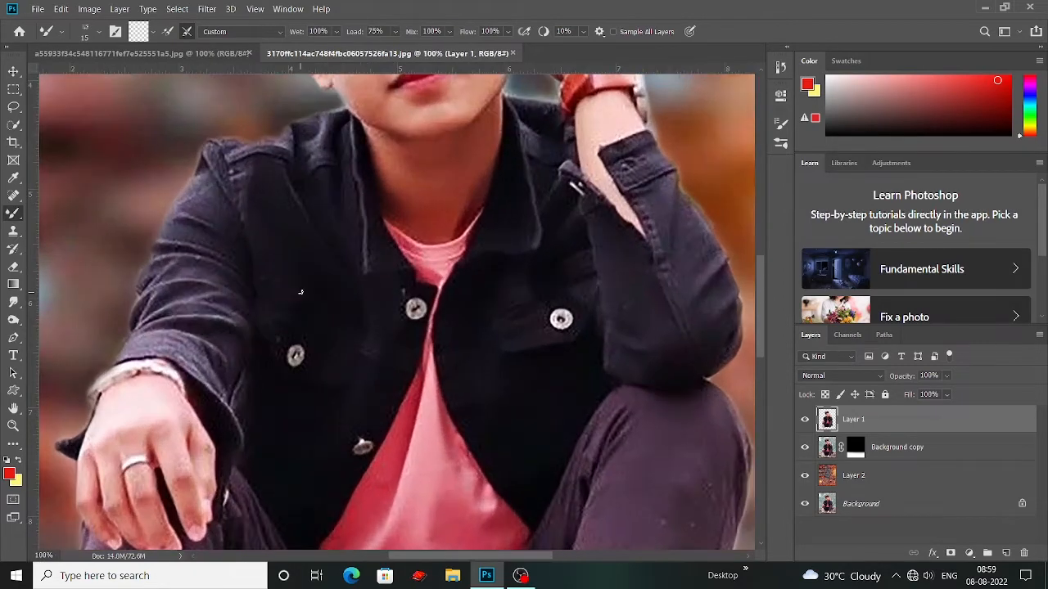
scroll(394, 328, up, 6)
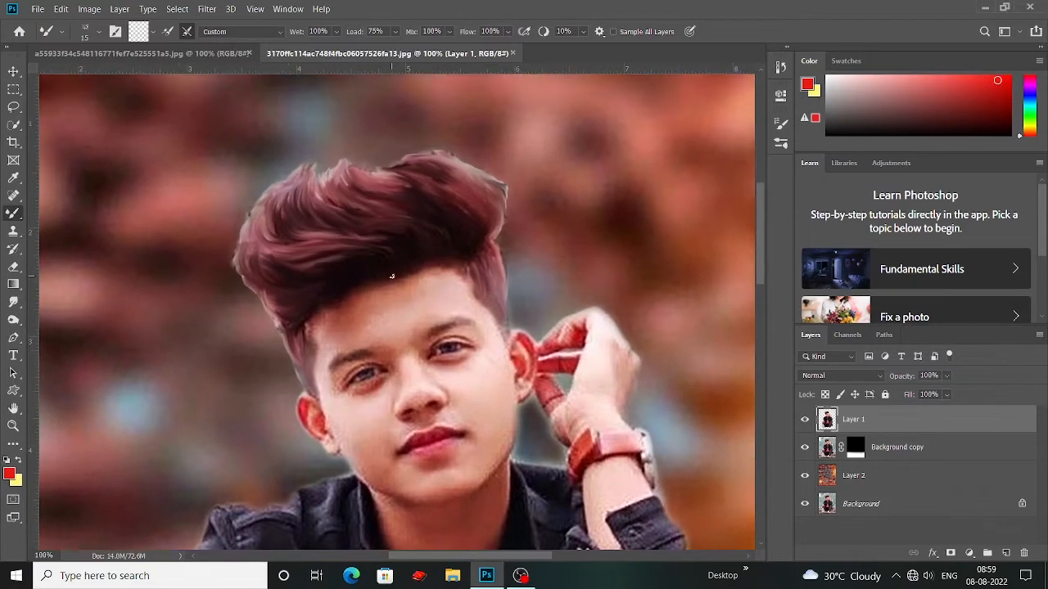
scroll(392, 277, down, 1)
key(c)
right_click(13, 232)
click(58, 236)
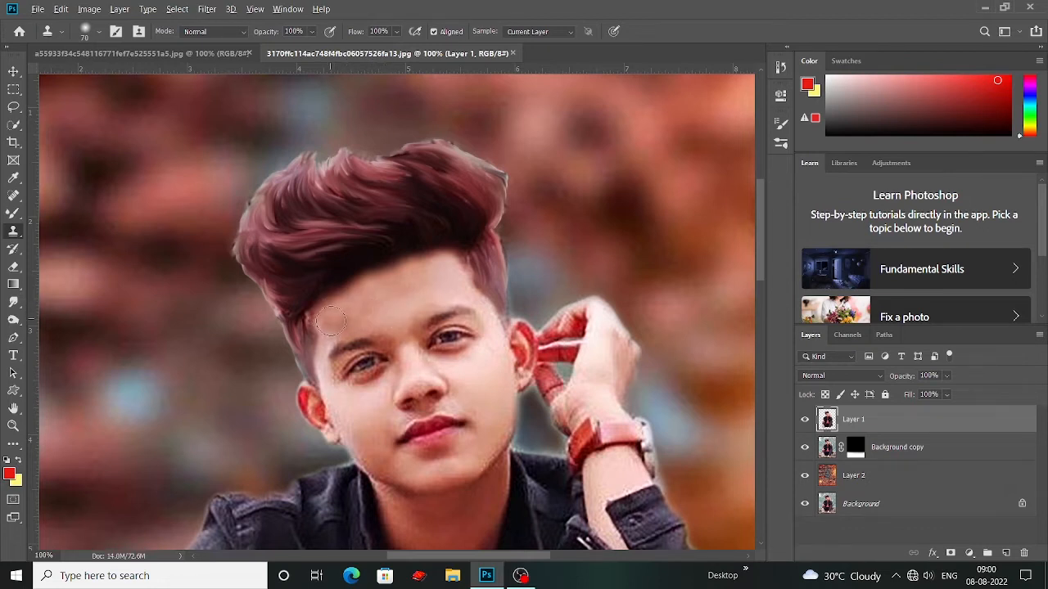
Step: Select the image of the Background copy layer and set up the Burn tool with a 1000 px brush, Midtones range and 100% exposure
key(ctrl+plus)
key(ctrl+plus)
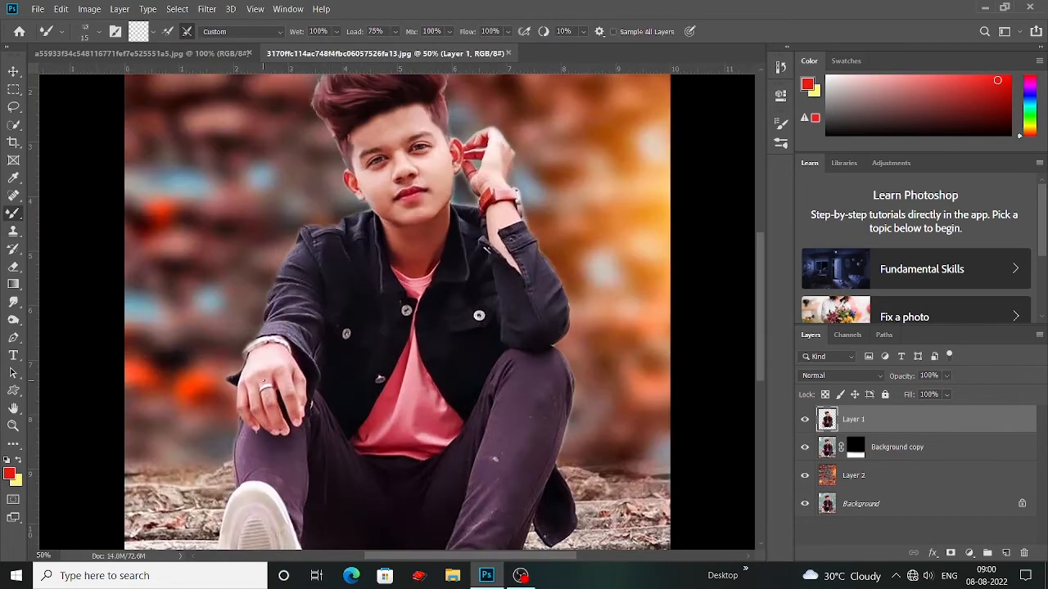
scroll(264, 385, down, 1)
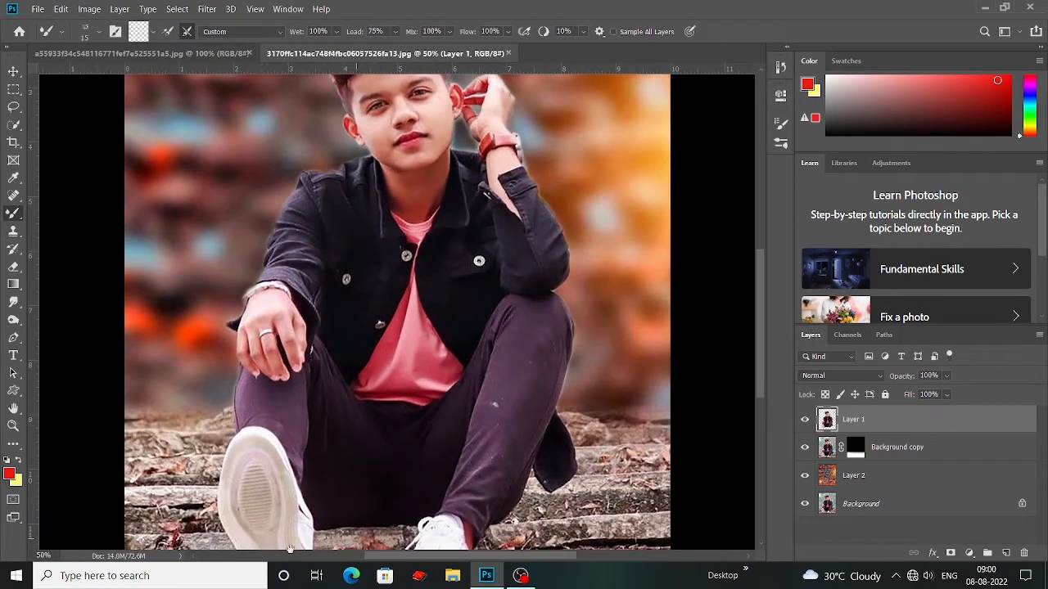
mouse_move(211, 445)
mouse_down()
mouse_move(400, 456)
mouse_move(386, 303)
mouse_move(403, 361)
mouse_up()
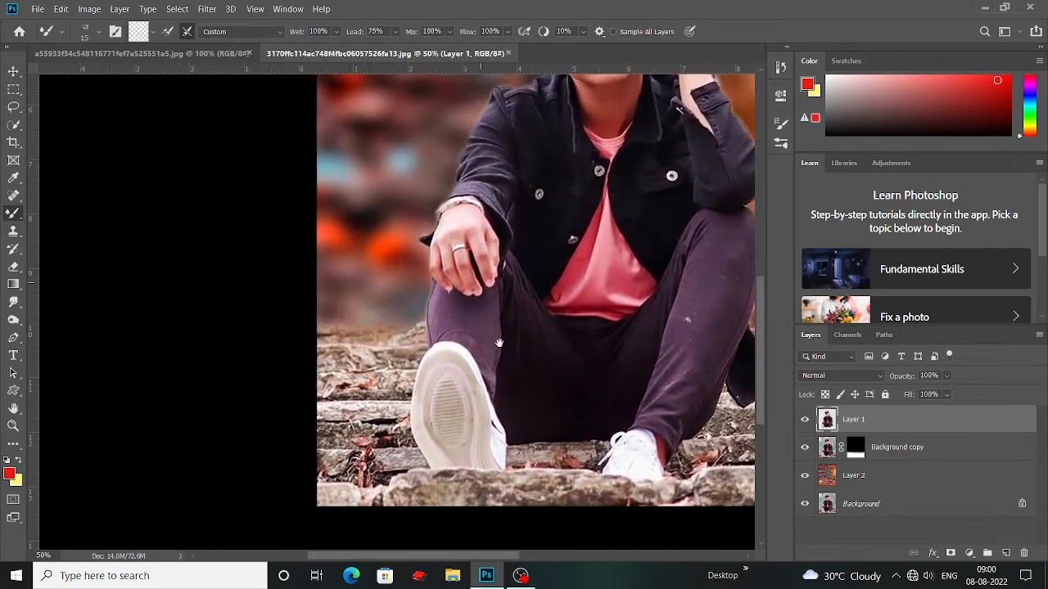
click(849, 508)
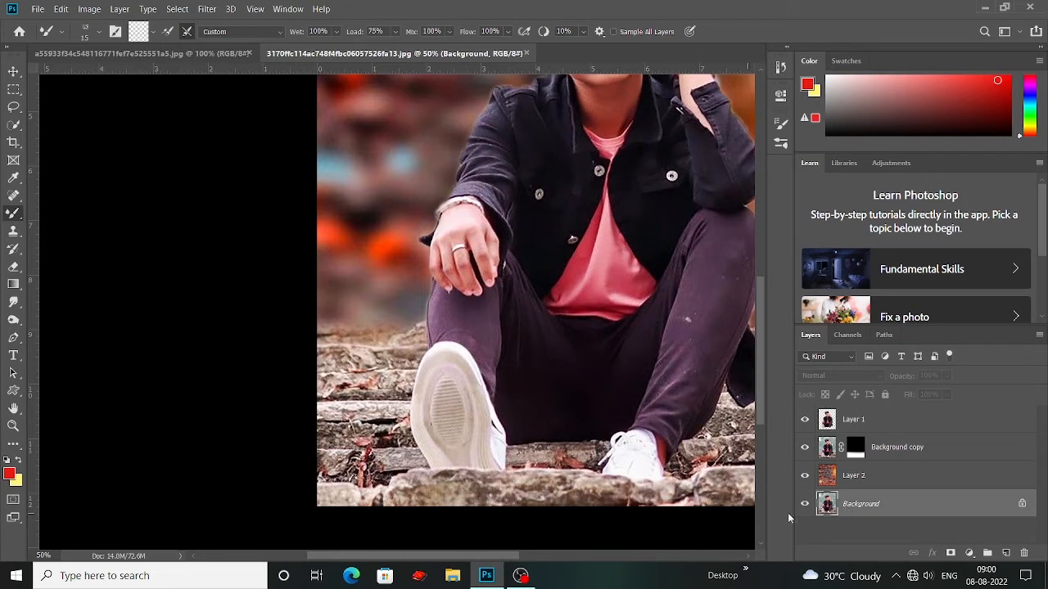
click(825, 450)
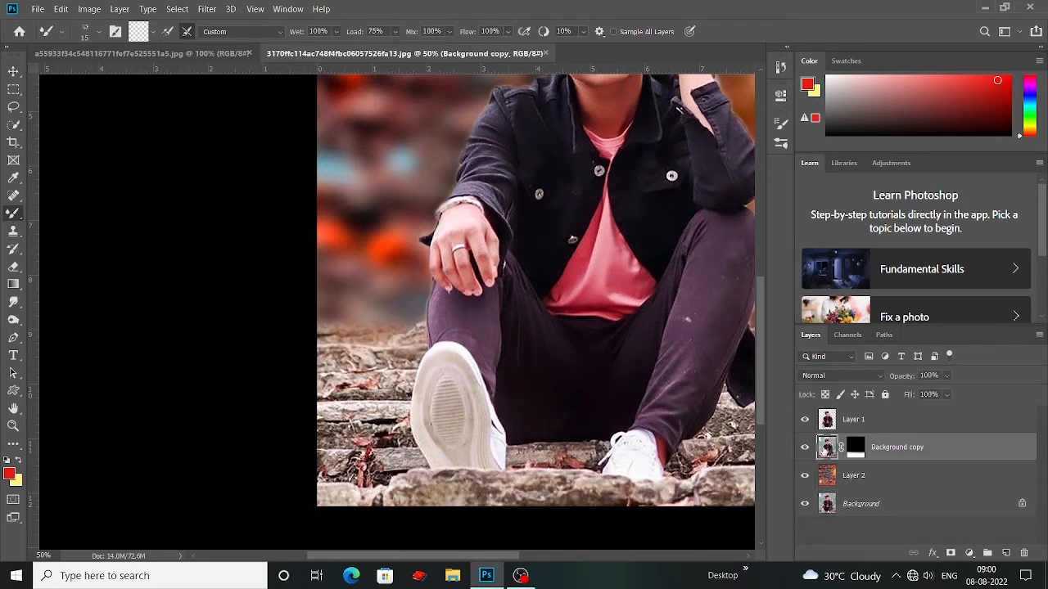
right_click(15, 320)
click(46, 333)
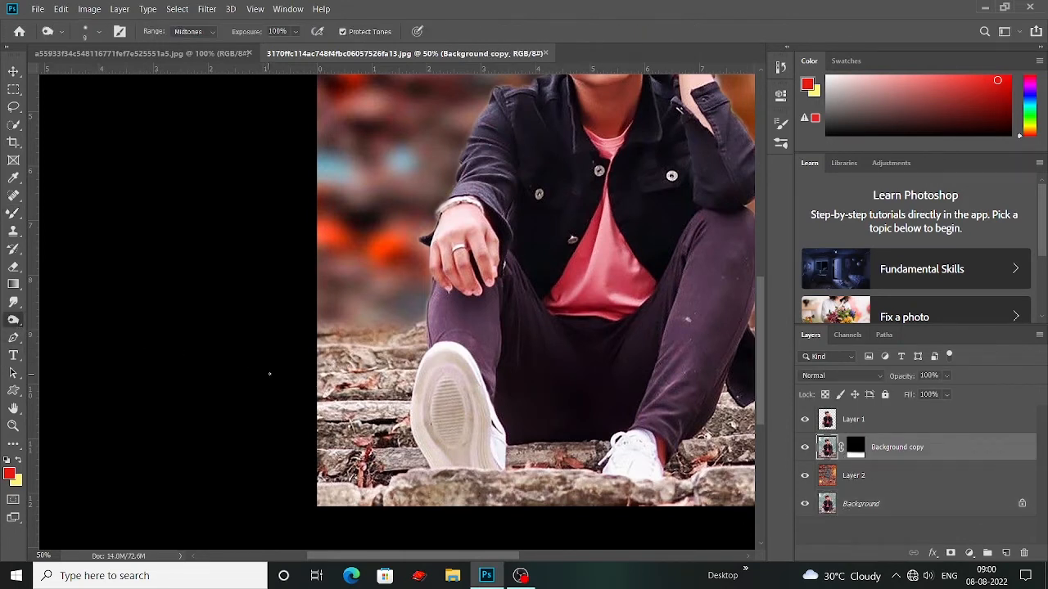
key(bracketright)
key(bracketright)
key(bracketright)
key(bracketright)
key(bracketright)
key(bracketright)
key(bracketright)
key(bracketright)
key(bracketright)
key(bracketright)
key(bracketright)
key(bracketright)
key(bracketright)
key(bracketright)
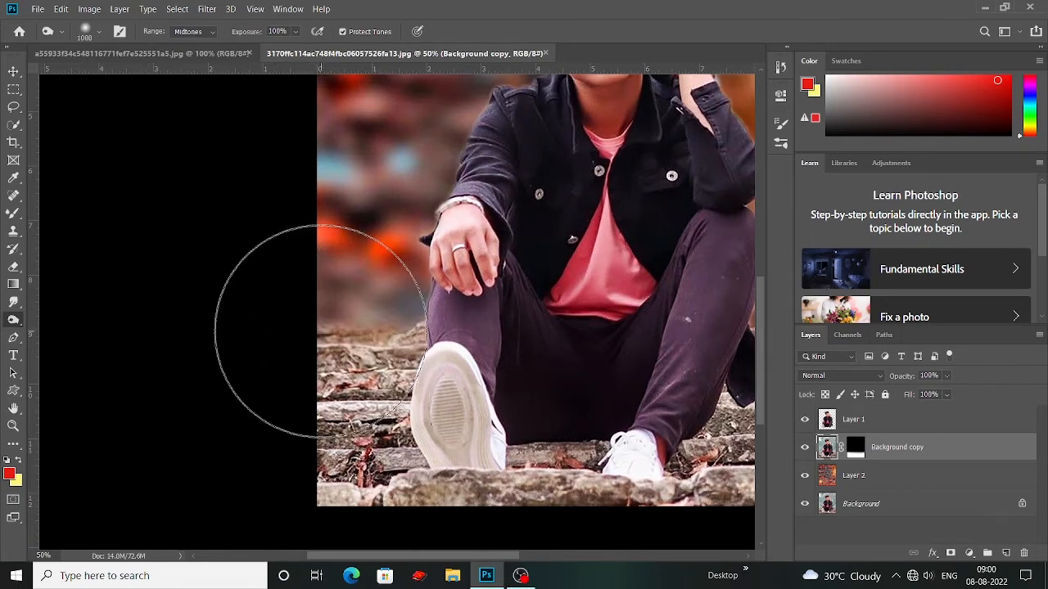
Step: Darken the stone steps around the man's feet and out to both image edges with the 1000 px Burn tool
drag(257, 422, 165, 406)
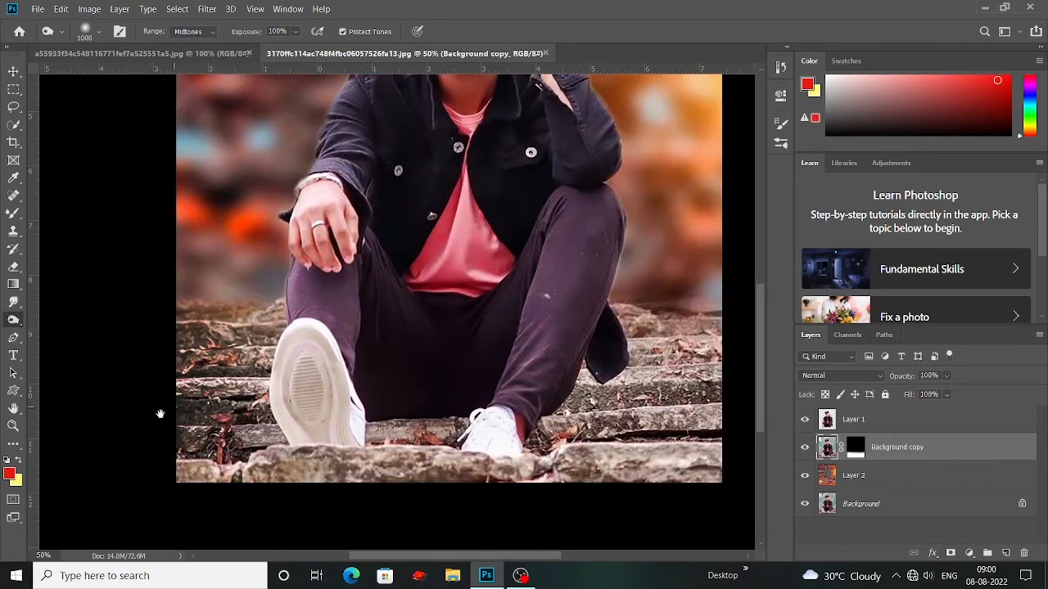
drag(274, 518, 173, 501)
drag(291, 475, 205, 483)
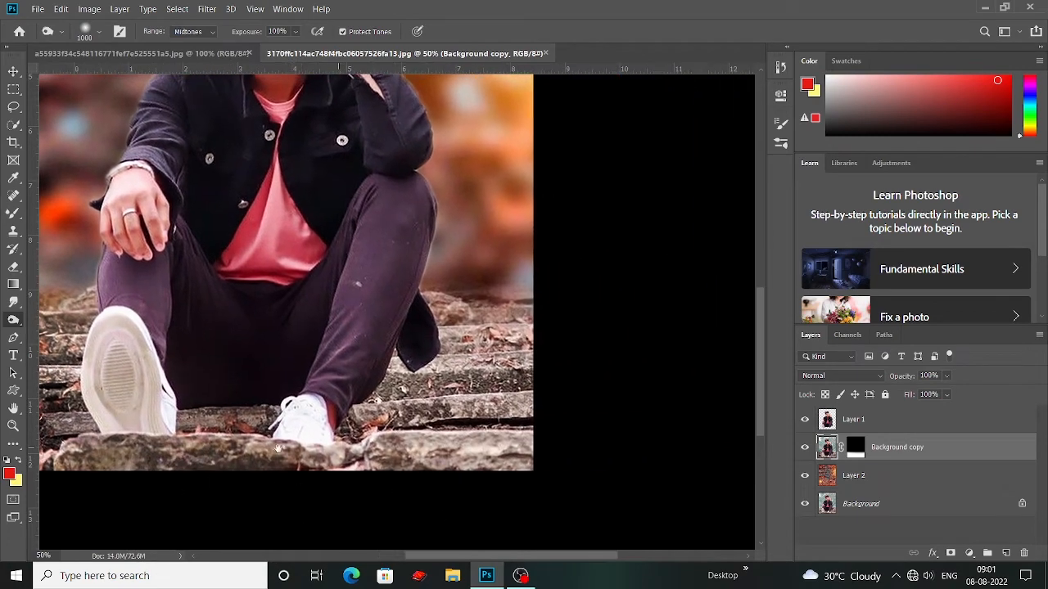
drag(568, 366, 612, 451)
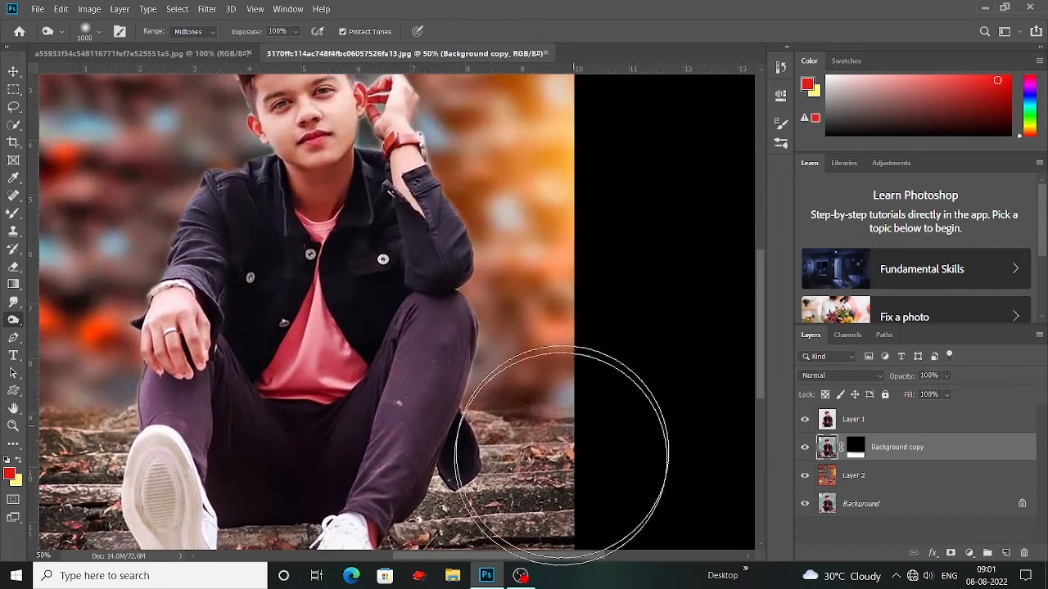
drag(459, 468, 727, 488)
key(ctrl+minus)
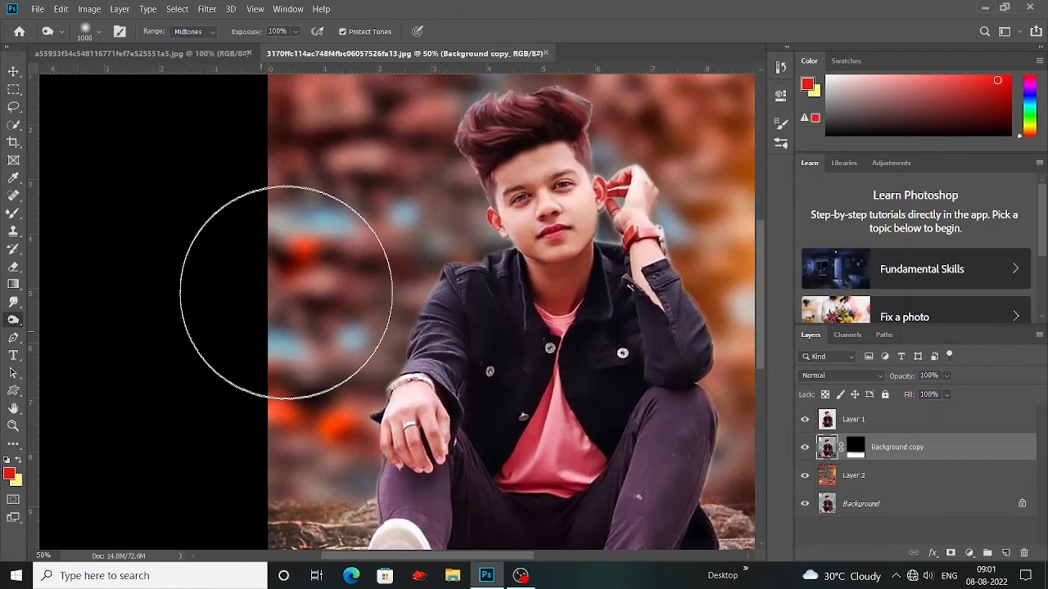
key(ctrl+minus)
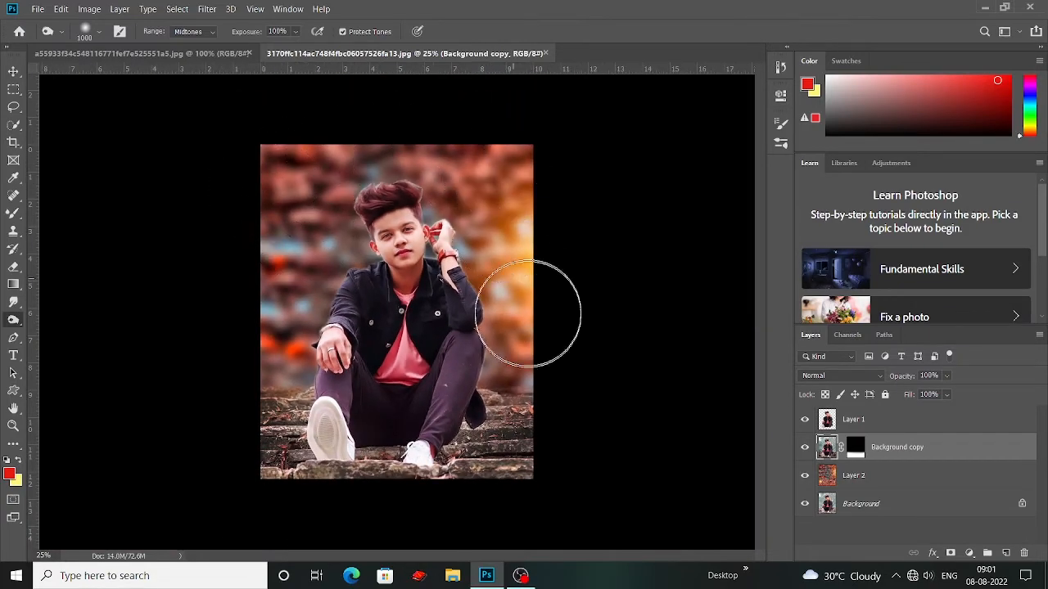
Step: Switch to the Move tool, open the man's cutout on Layer 1 in the Camera Raw Filter and set Contrast to +16
click(854, 476)
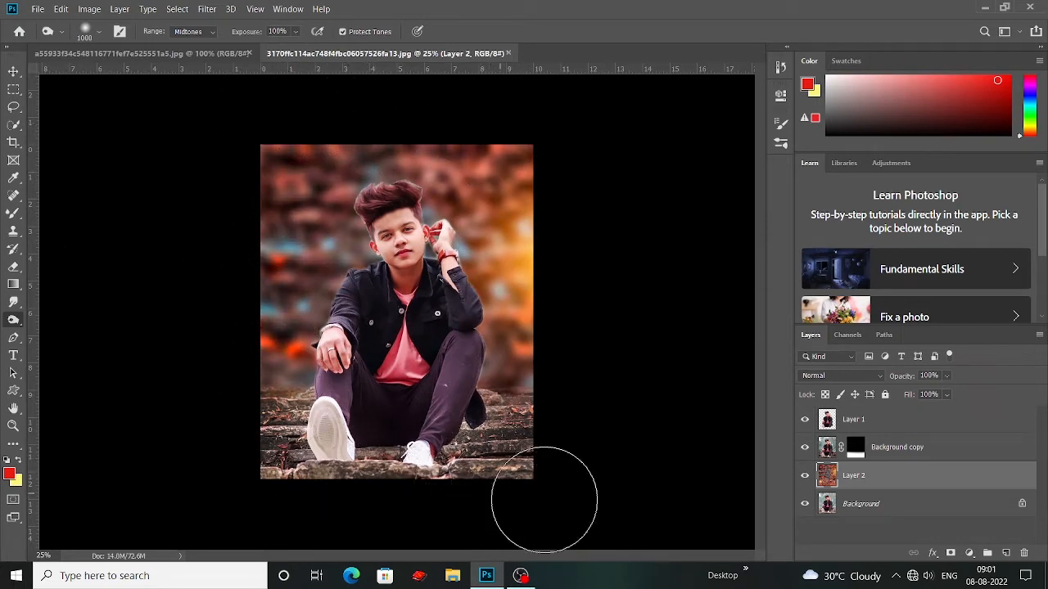
click(13, 72)
click(91, 145)
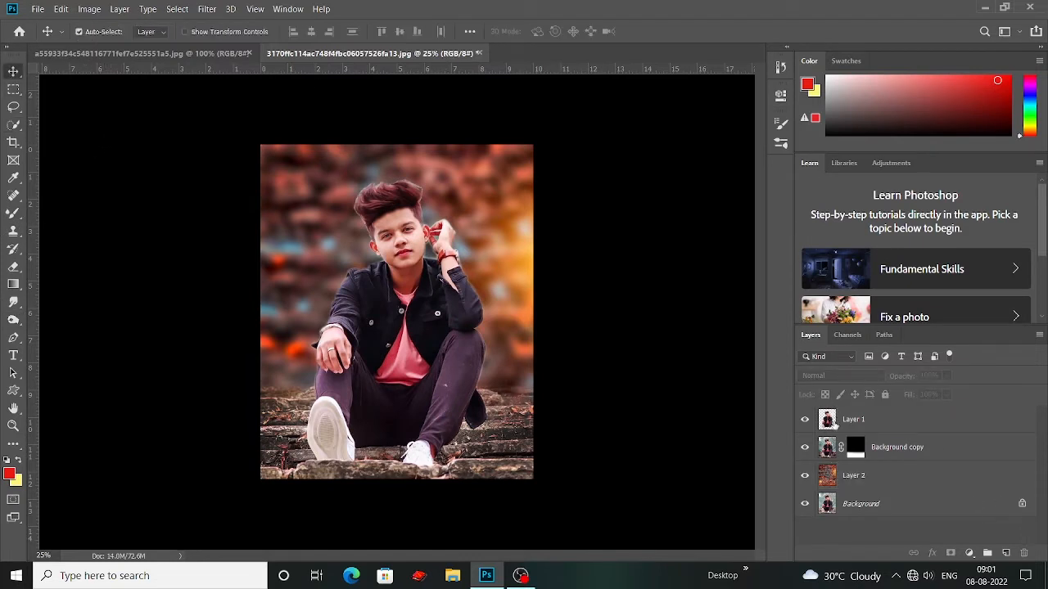
click(835, 424)
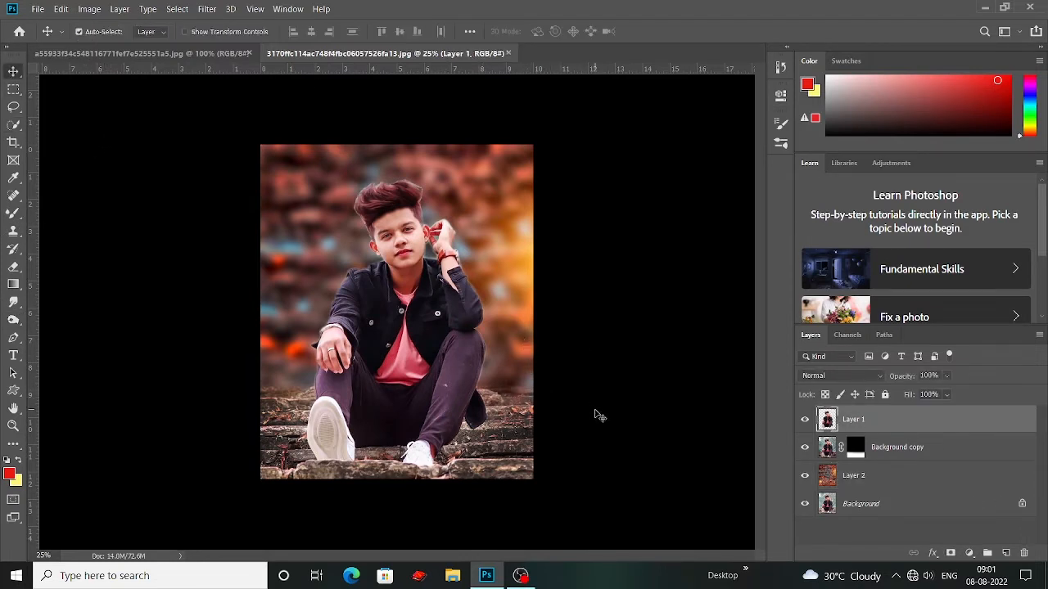
click(206, 9)
click(239, 85)
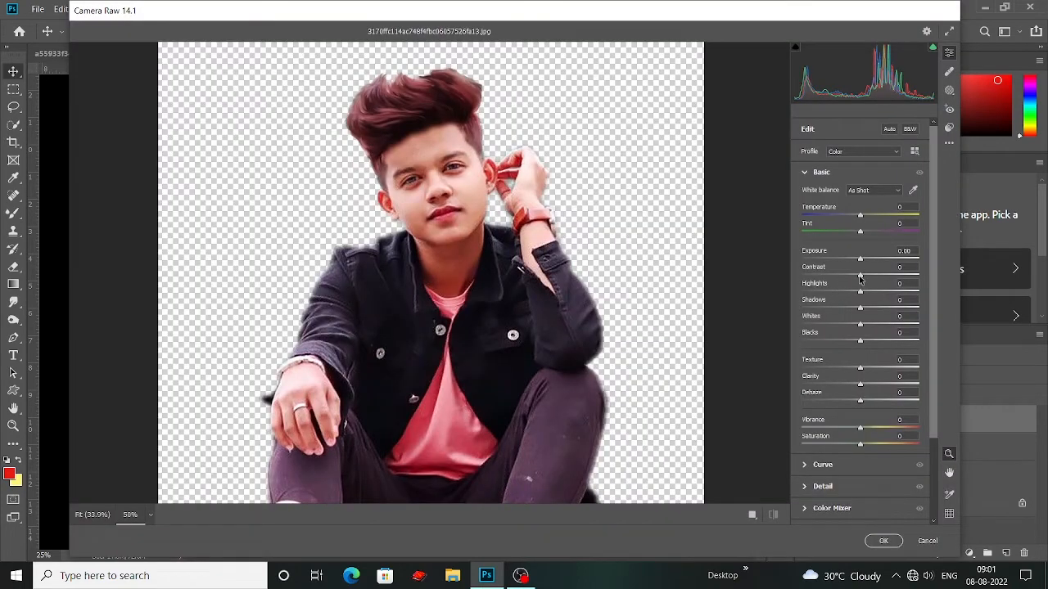
drag(859, 279, 869, 280)
drag(676, 322, 659, 254)
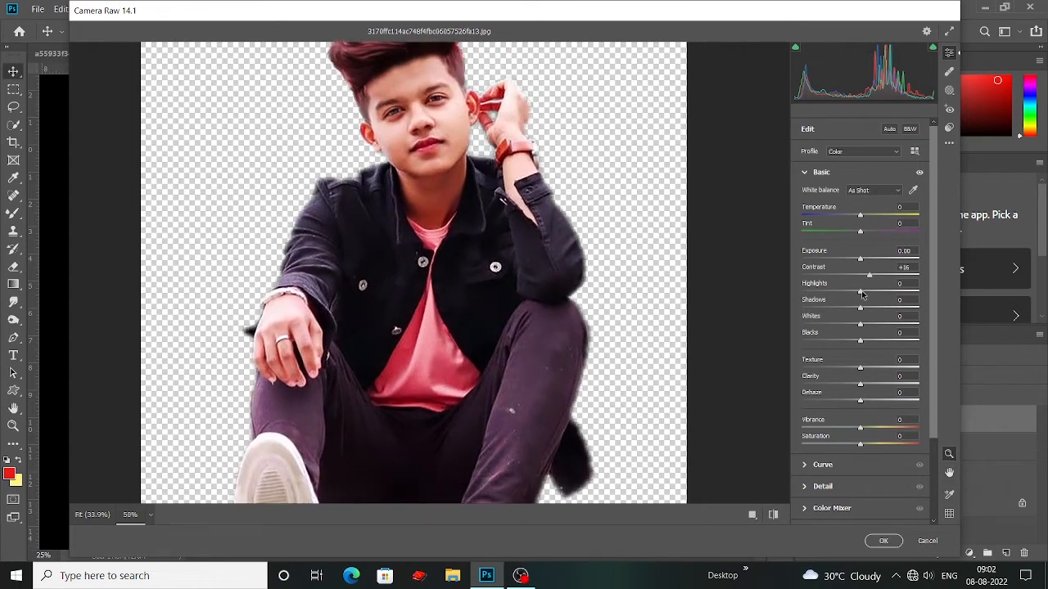
Step: Set the cutout's Highlights to +19, Shadows to +5, Whites to +13 and Blacks to -13
drag(861, 293, 871, 293)
drag(492, 432, 492, 379)
drag(859, 309, 868, 337)
drag(860, 341, 852, 371)
scroll(471, 386, down, 2)
scroll(471, 387, up, 3)
scroll(491, 386, down, 3)
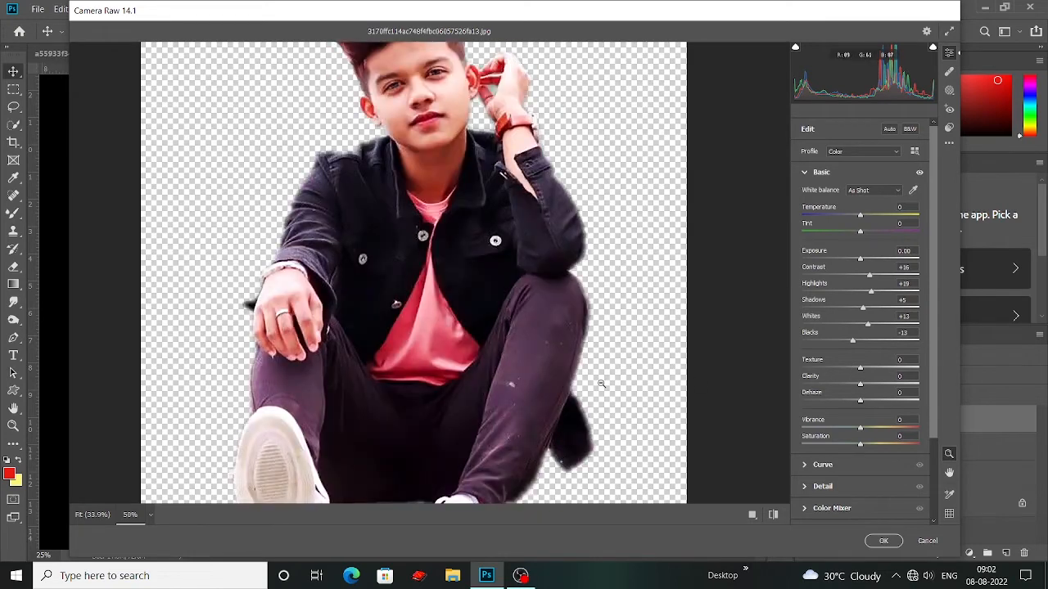
Step: Soften the cutout by setting Texture to -61 and Clarity to -37
drag(860, 369, 824, 382)
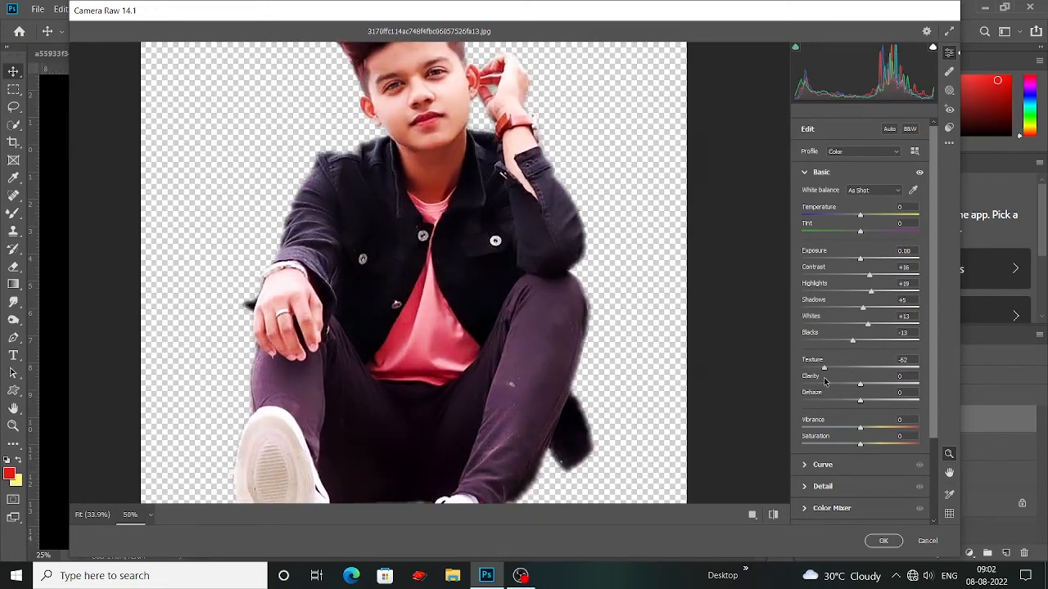
scroll(409, 271, up, 4)
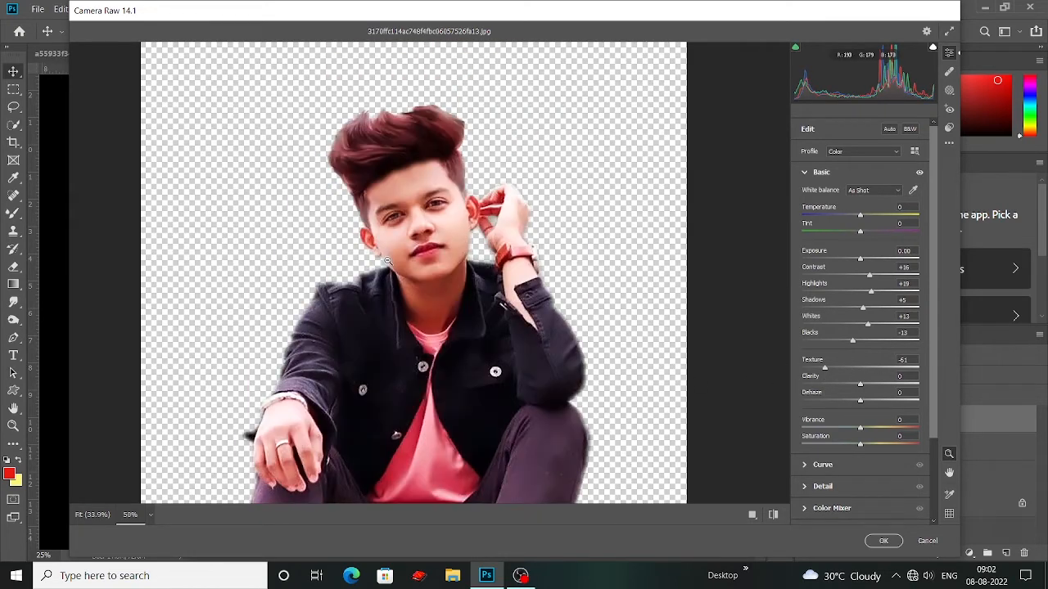
scroll(393, 266, up, 5)
drag(840, 387, 839, 391)
Step: Set Dehaze to +48 for the man's cutout
scroll(504, 232, down, 3)
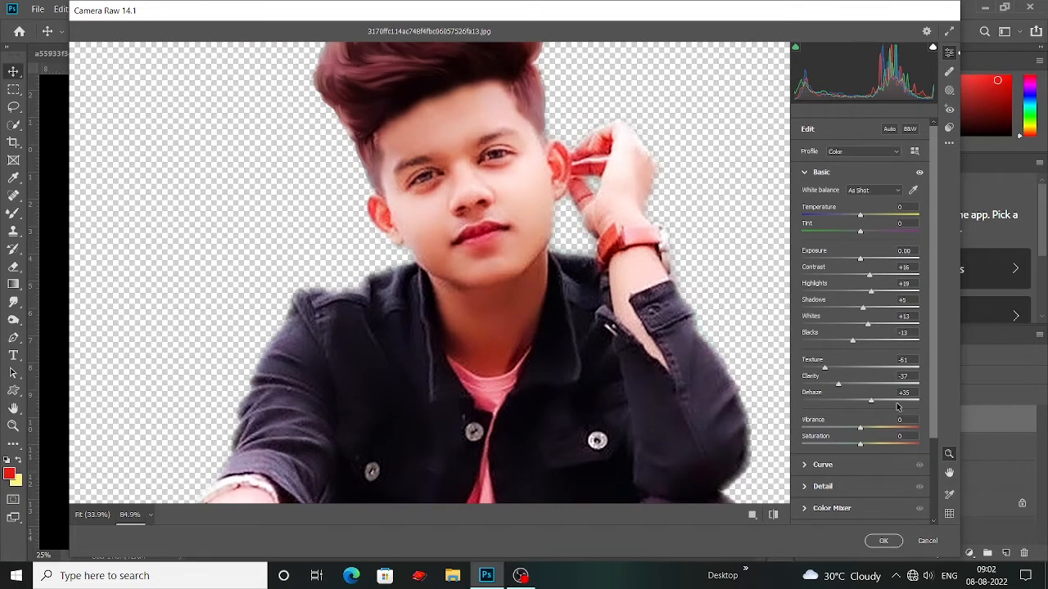
drag(897, 406, 883, 407)
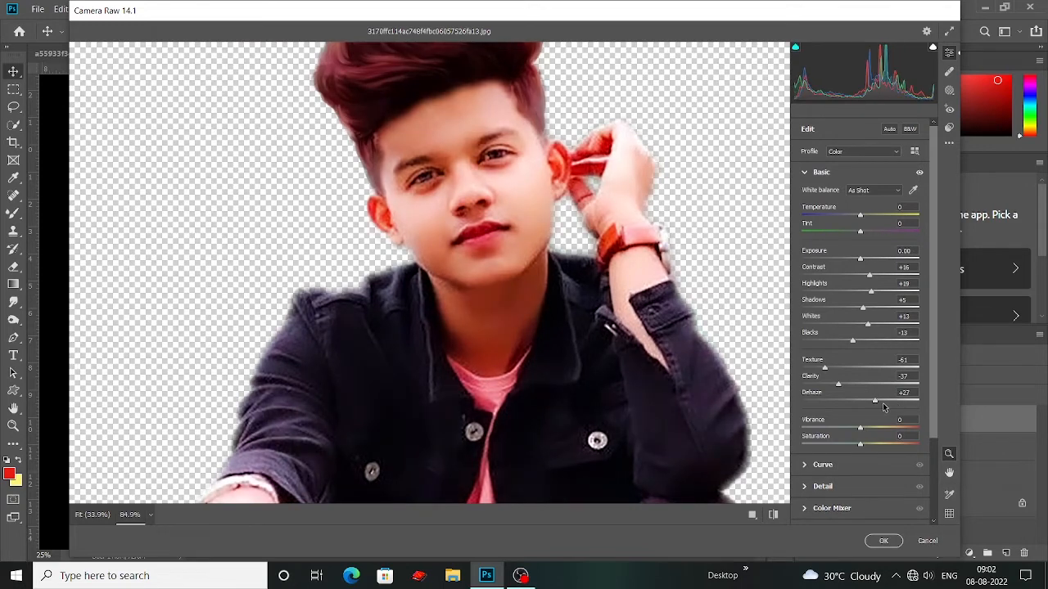
drag(882, 407, 895, 407)
scroll(547, 313, down, 10)
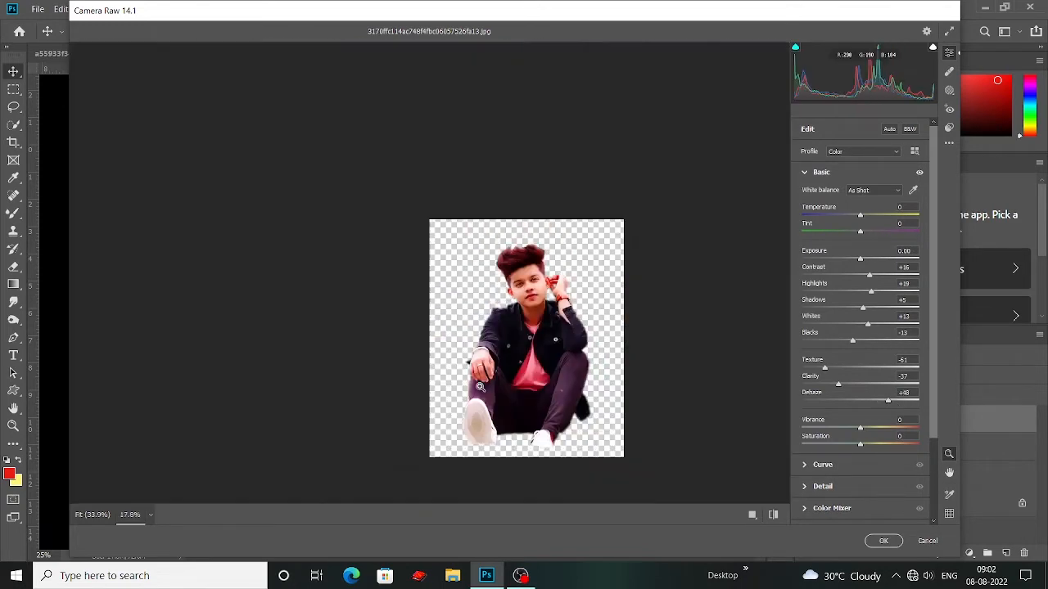
scroll(484, 390, up, 6)
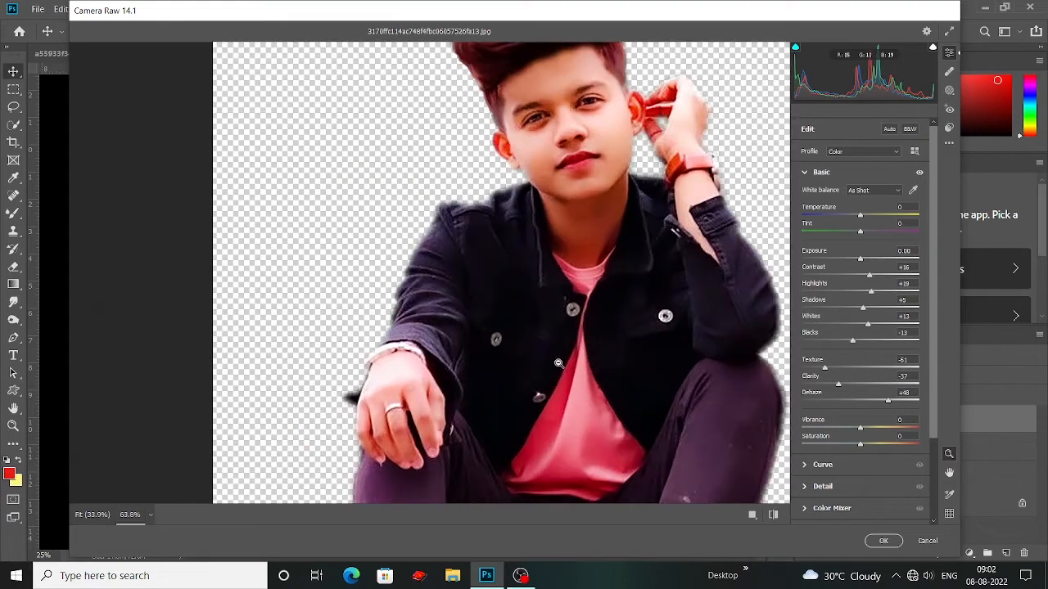
Step: Set Noise Reduction to 52 and Color Noise Reduction to 43 in the detail settings
click(804, 488)
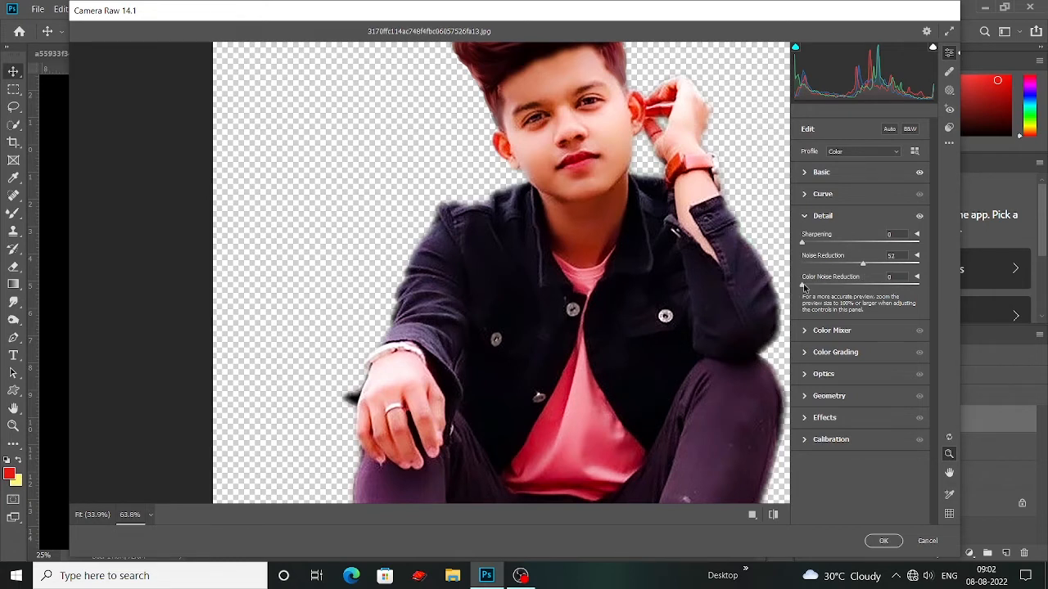
drag(803, 286, 853, 285)
drag(528, 106, 573, 110)
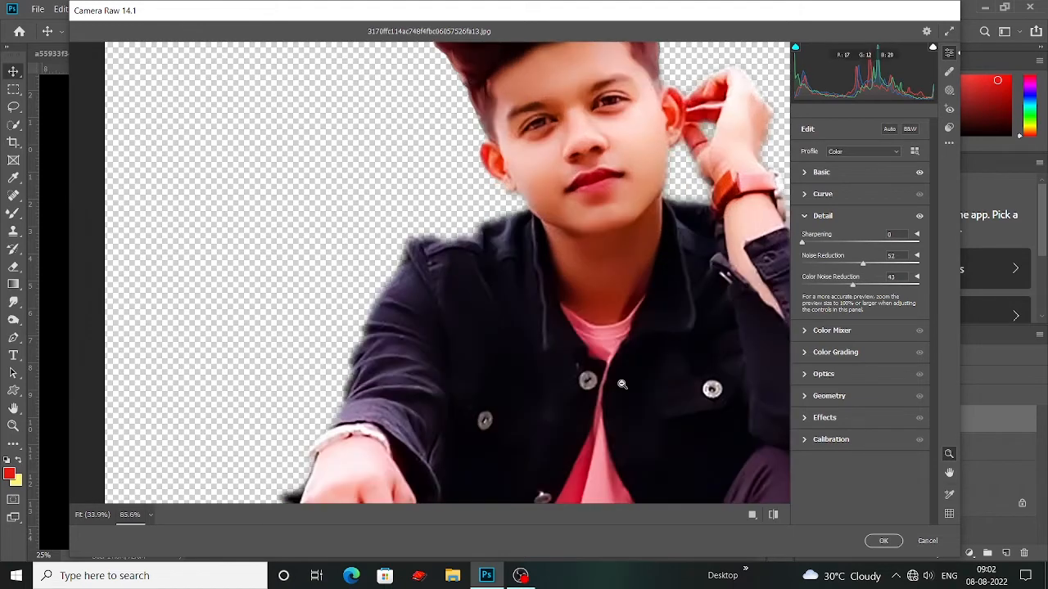
drag(645, 382, 601, 378)
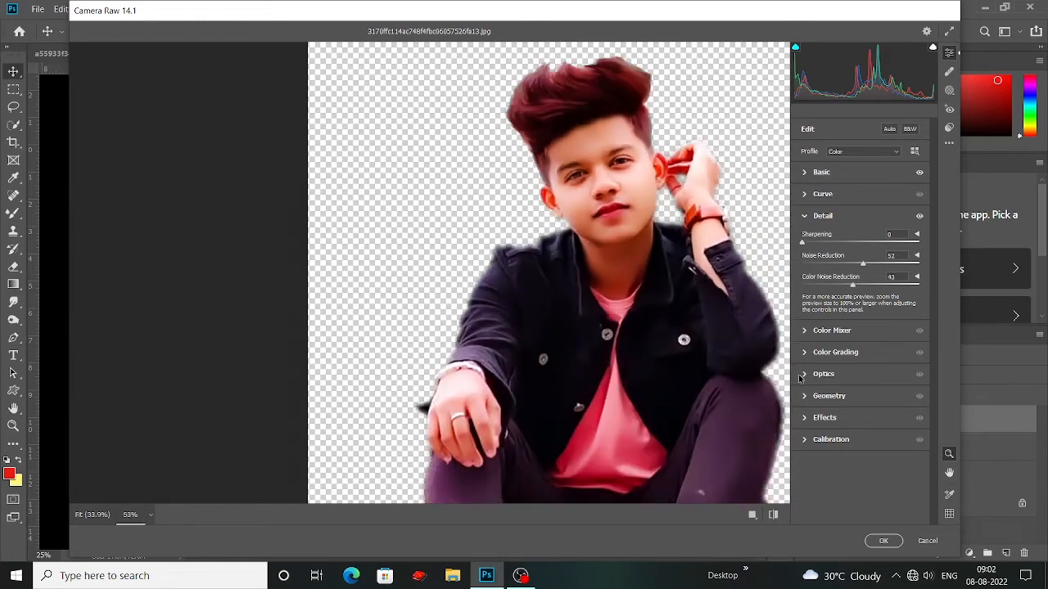
Step: Raise the saturation of the magentas to +100 in the Color Mixer
click(803, 330)
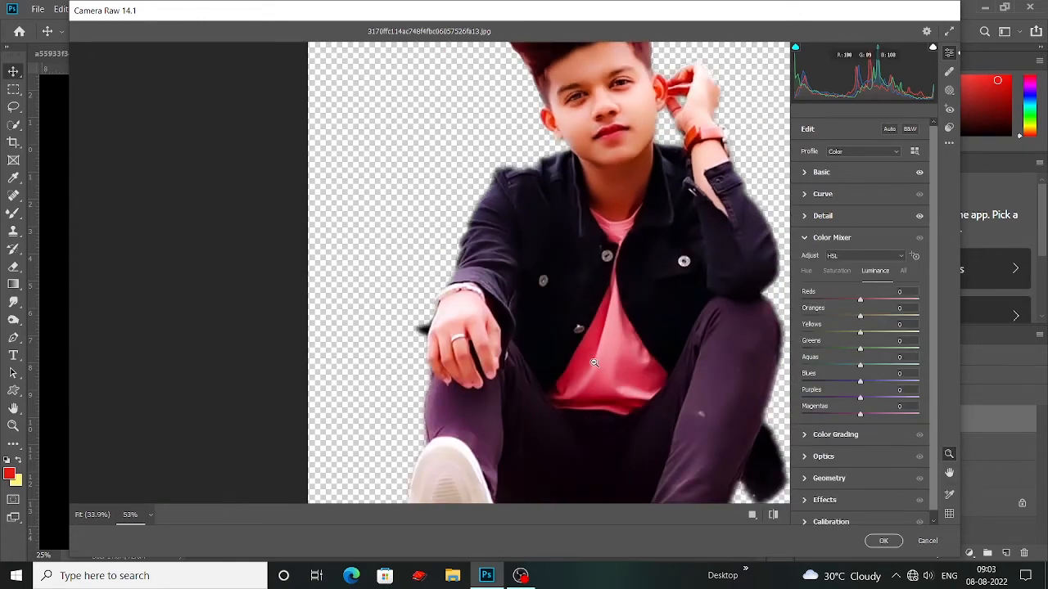
click(844, 273)
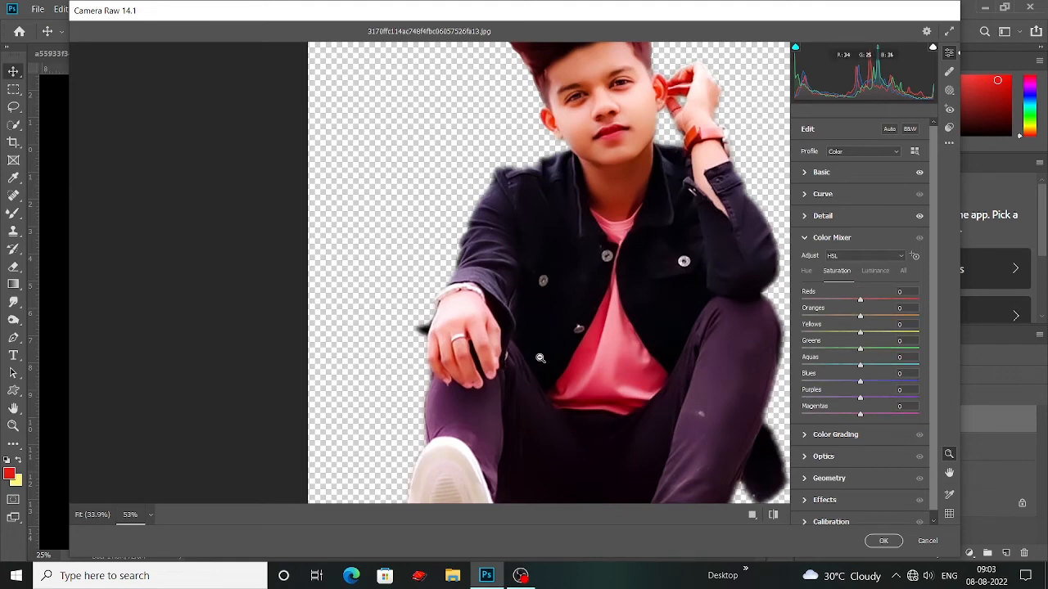
drag(861, 415, 950, 419)
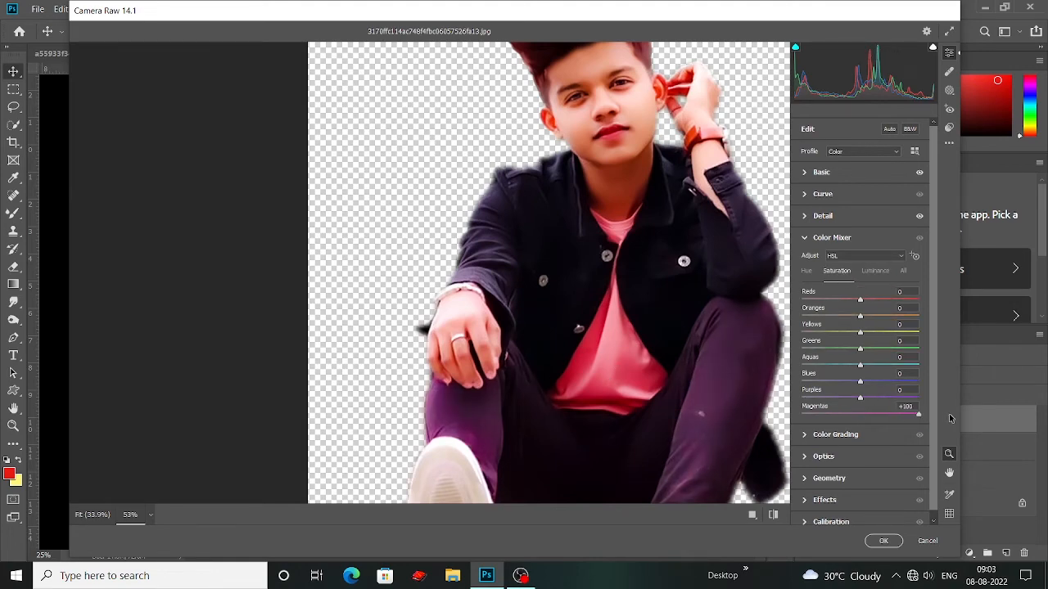
scroll(572, 378, down, 5)
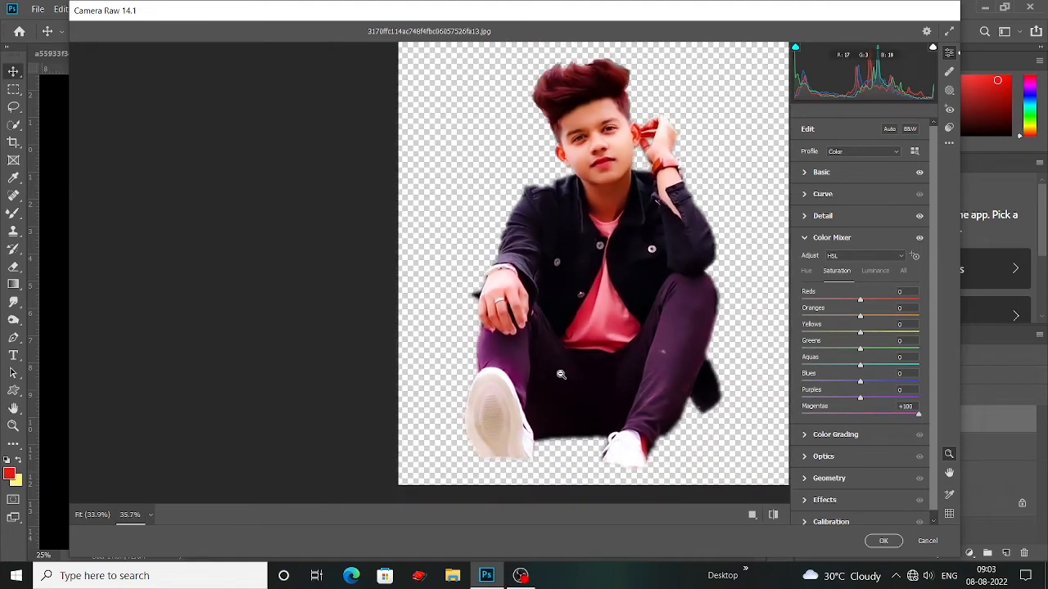
drag(920, 419, 959, 421)
scroll(627, 396, up, 5)
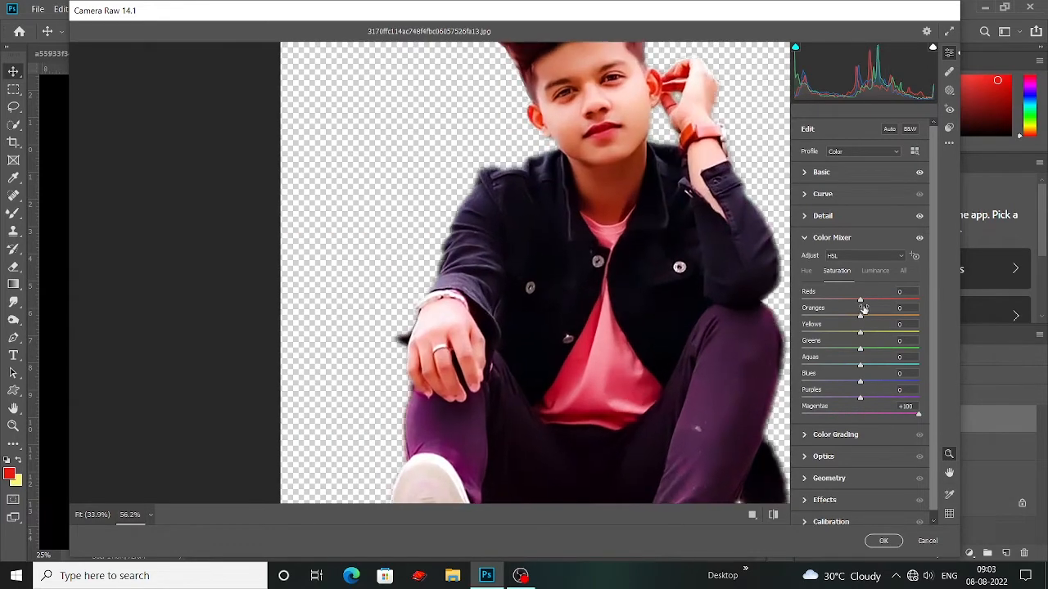
Step: Set the Color Mixer saturation to Reds +24, Oranges -46 and Yellows -32, and apply the Camera Raw grade to the cutout
drag(859, 302, 902, 302)
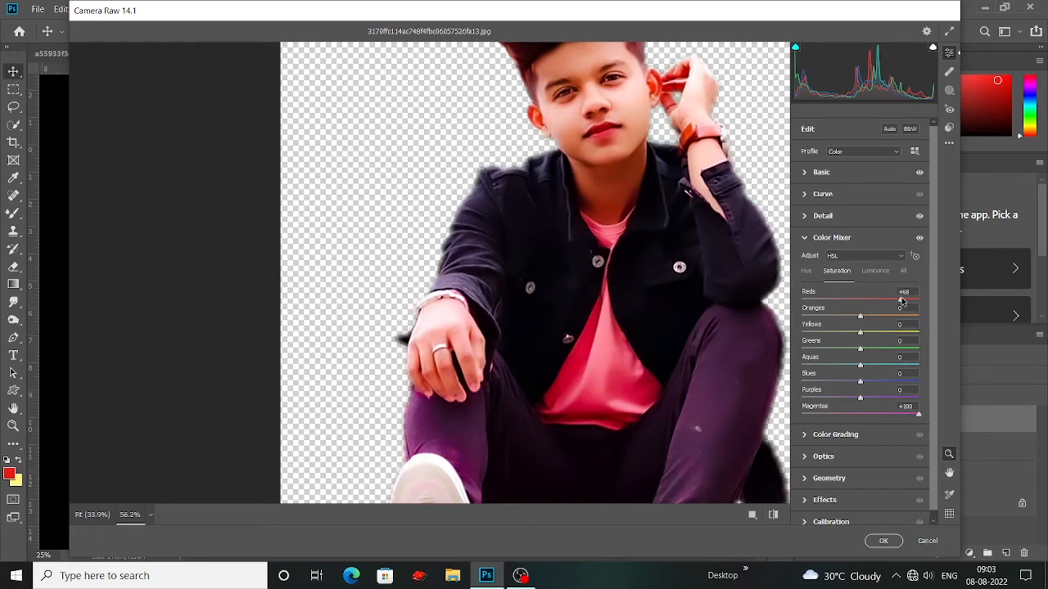
drag(901, 301, 920, 304)
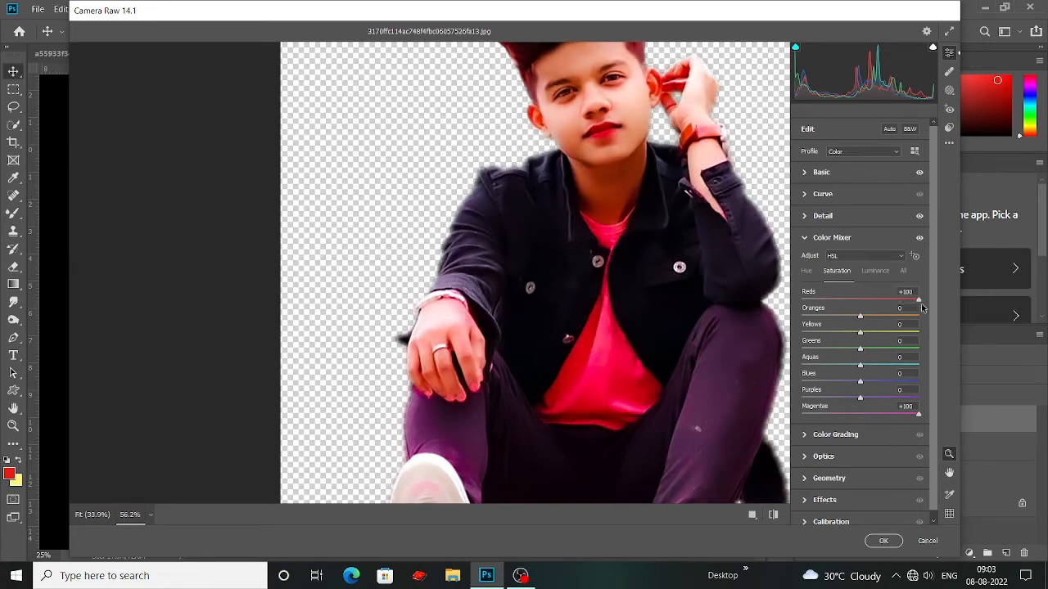
drag(920, 303, 882, 301)
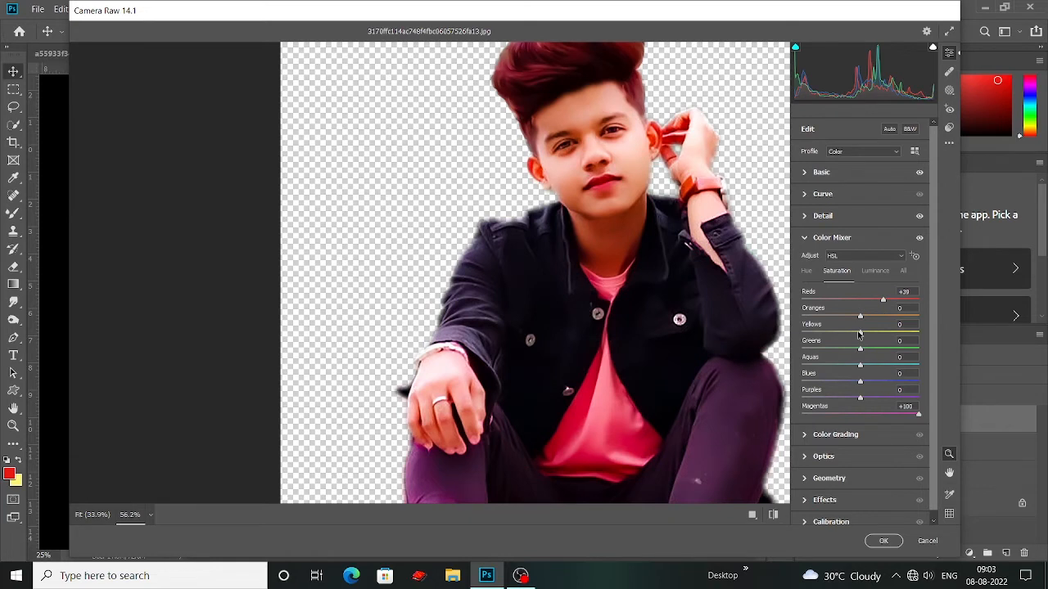
drag(859, 334, 874, 306)
scroll(654, 340, up, 2)
scroll(654, 340, up, 1)
scroll(610, 320, up, 2)
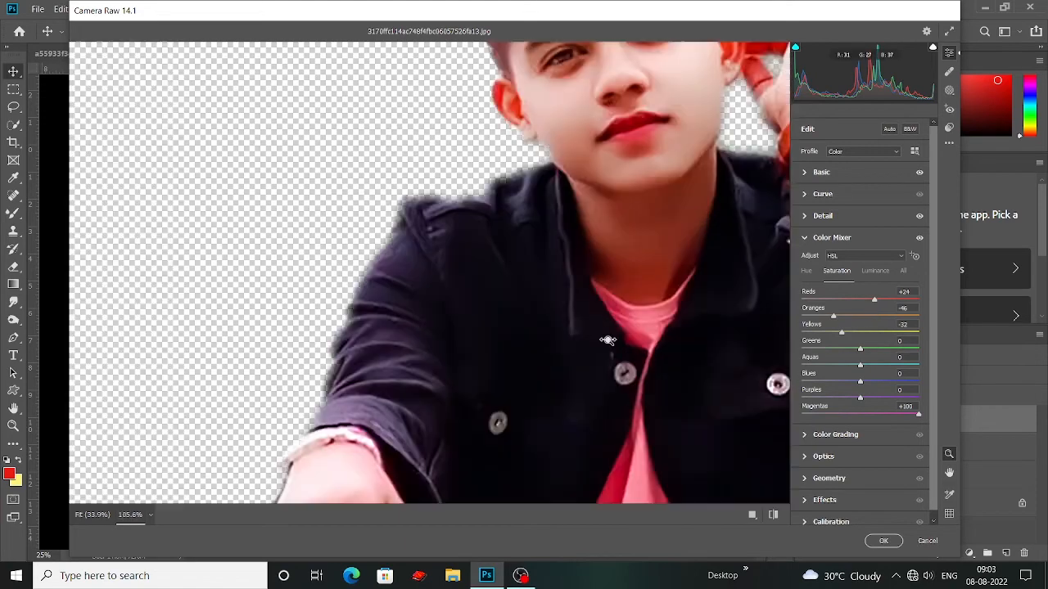
scroll(612, 321, down, 9)
scroll(610, 348, down, 5)
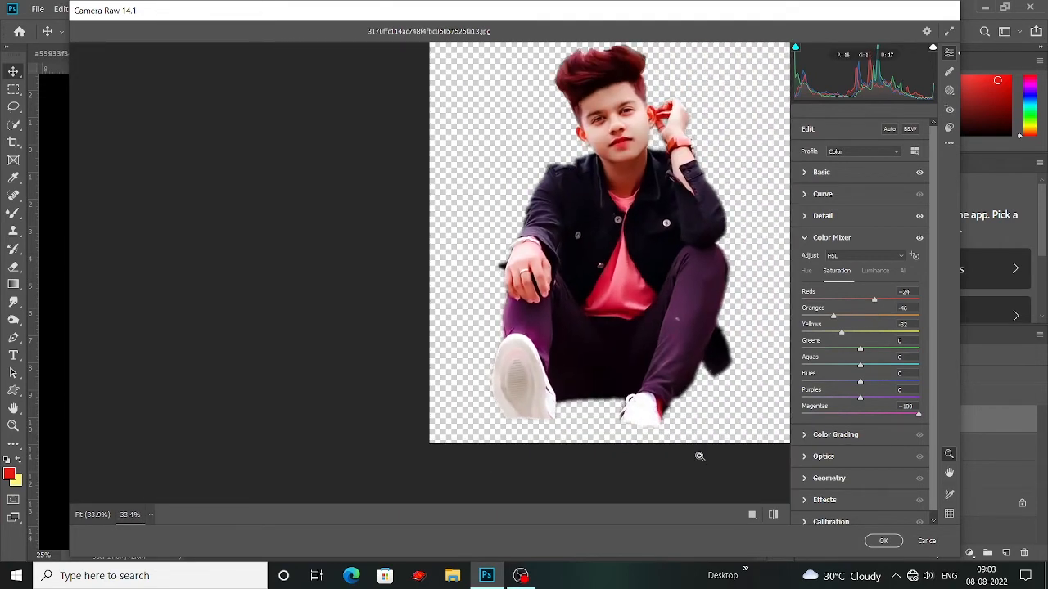
click(879, 543)
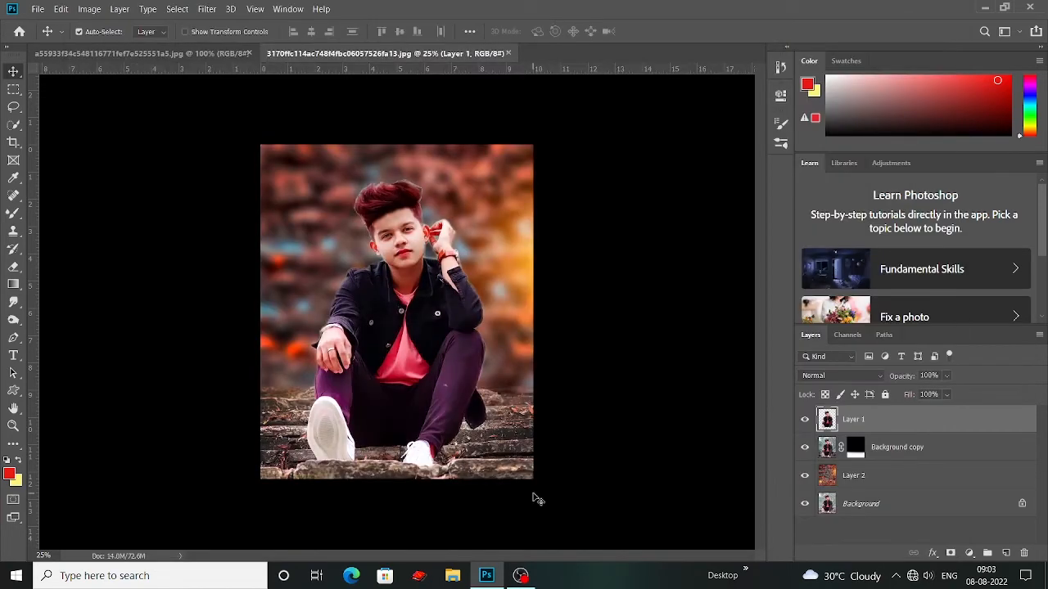
Step: Duplicate Layer 1 and place the copy at the bottom of the layer stack, beneath the unlocked background
key(ctrl+plus)
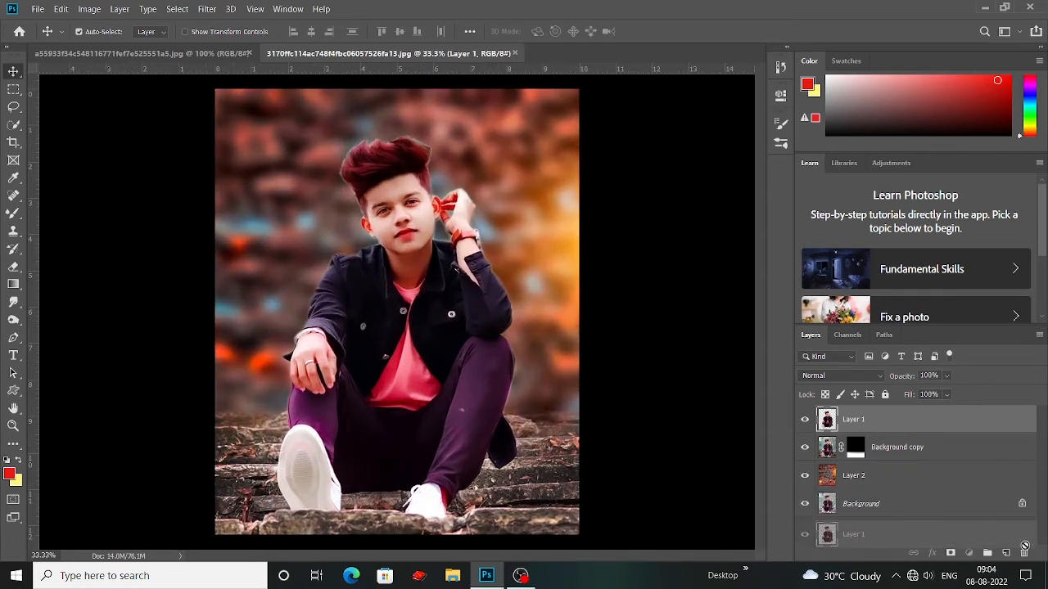
drag(1005, 554, 1005, 554)
drag(883, 425, 880, 485)
click(1022, 531)
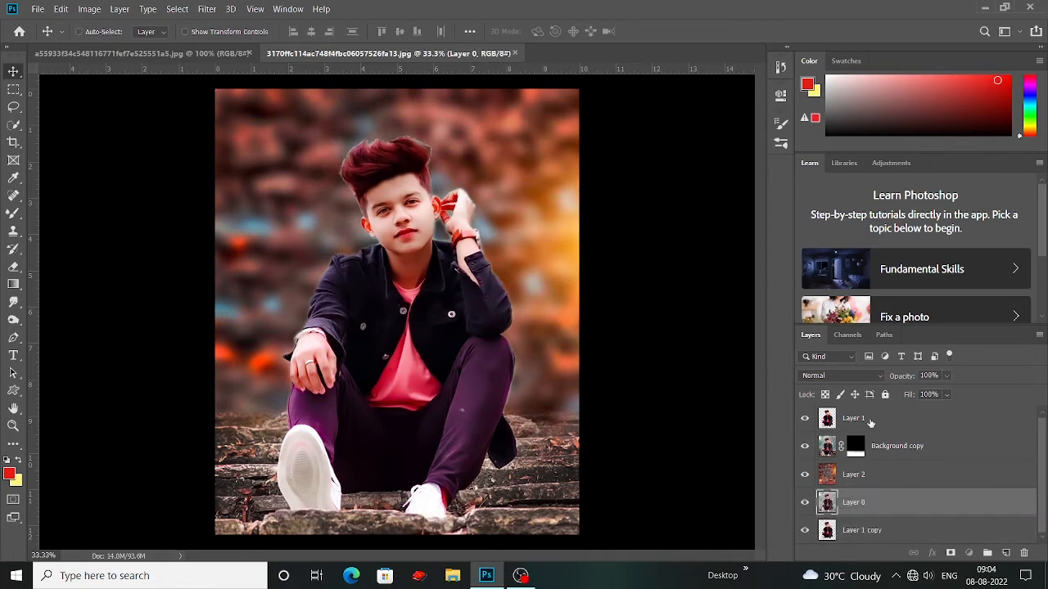
Step: Merge Layer 1, Background copy, Layer 2 and Layer 0 into a single layer, leaving out Layer 1 copy
ctrl+click(871, 424)
click(874, 426)
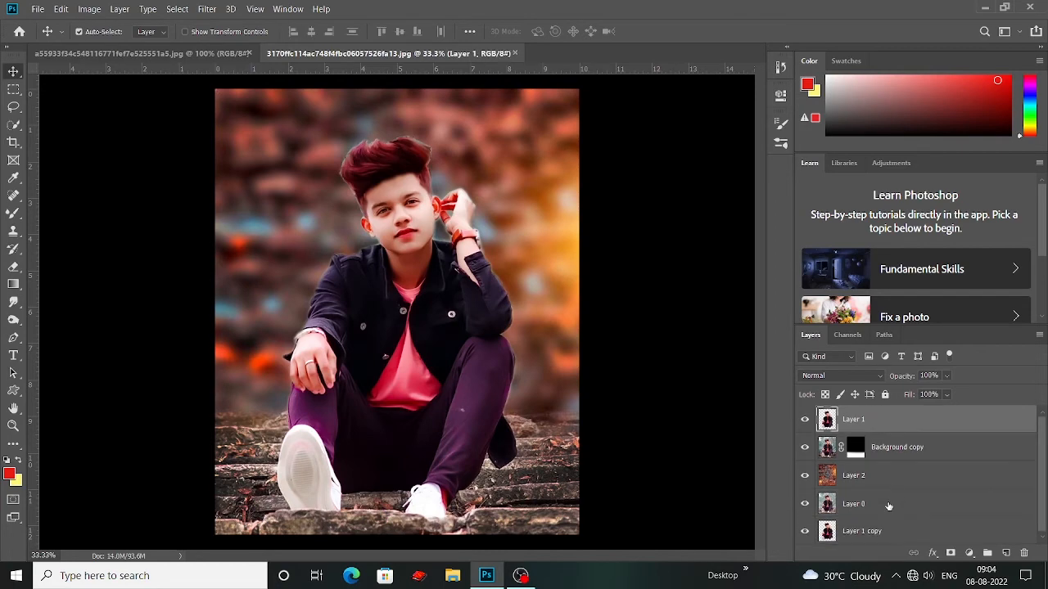
shift+click(888, 503)
right_click(889, 458)
click(753, 402)
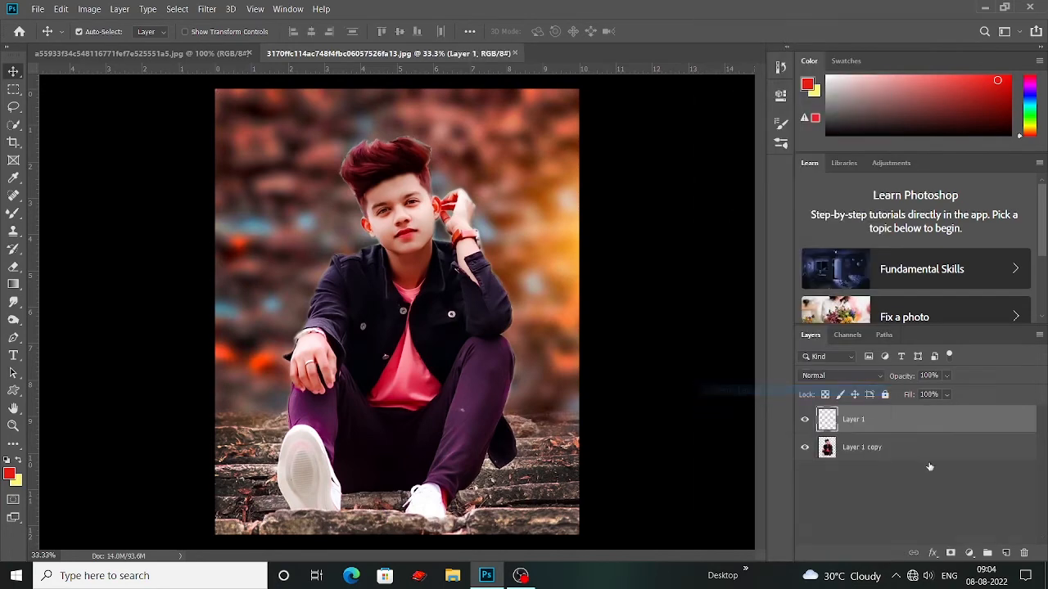
Step: Grade the merged layer in Camera Raw with Contrast +15, Highlights +15, Shadows -9, Whites +9, Blacks +32, Texture -43, Clarity -11 and Dehaze +14
click(177, 9)
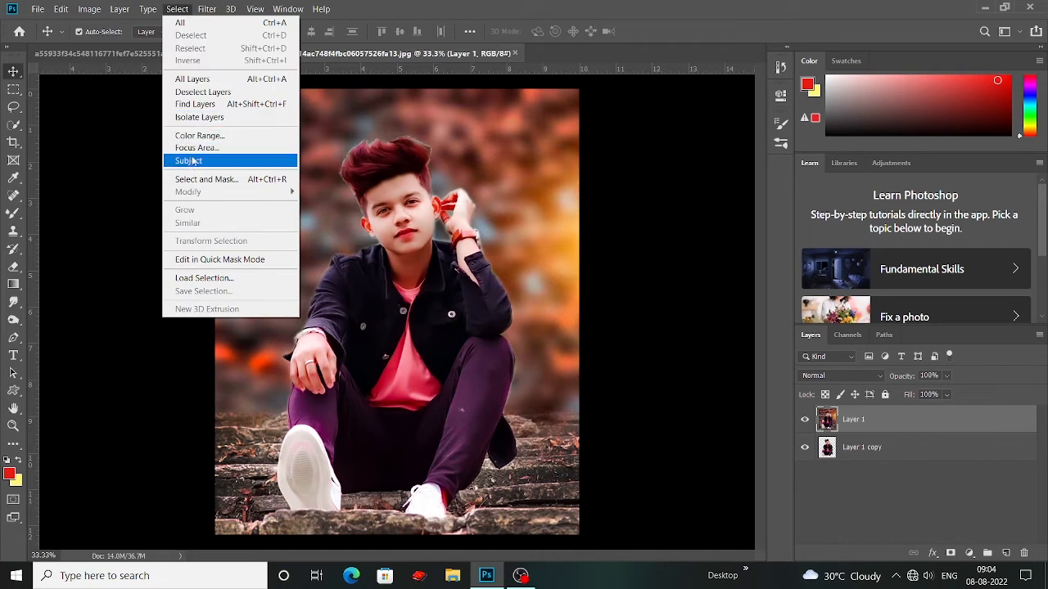
click(206, 9)
click(235, 87)
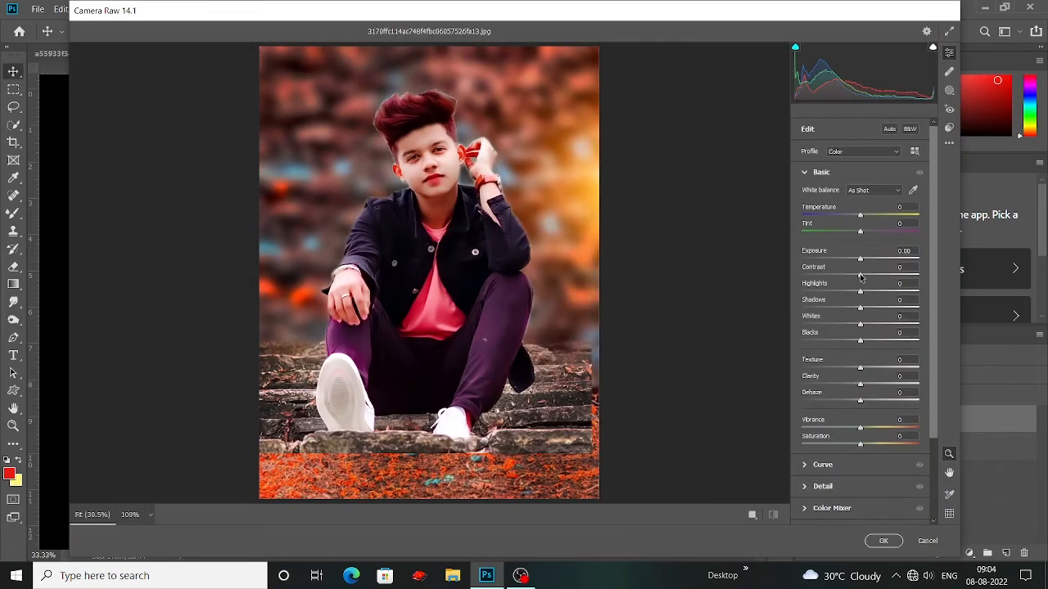
mouse_move(860, 278)
mouse_down()
mouse_move(889, 279)
mouse_move(869, 279)
mouse_move(871, 295)
mouse_up()
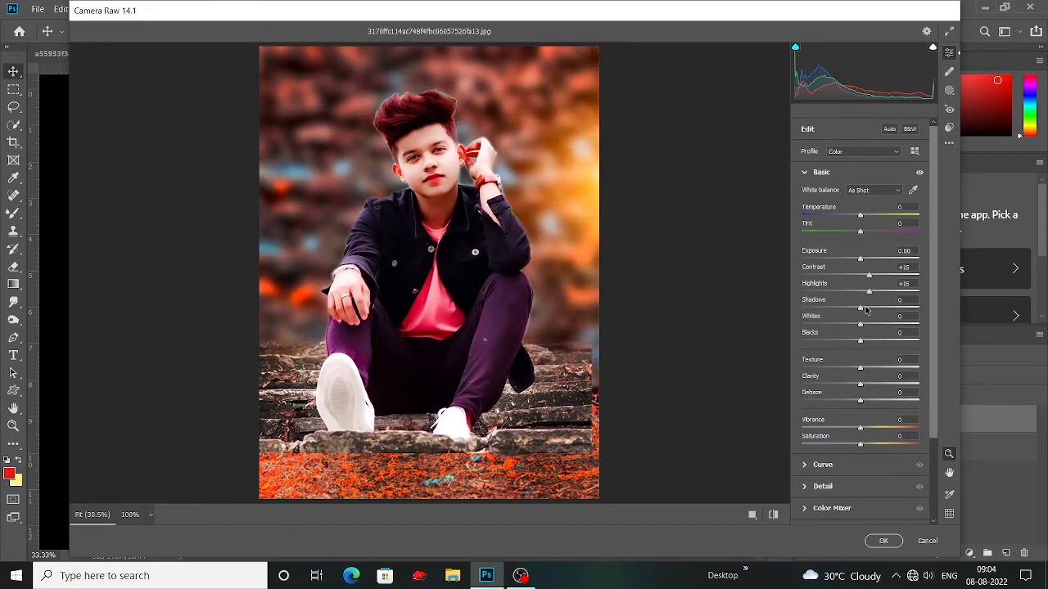
drag(861, 307, 869, 404)
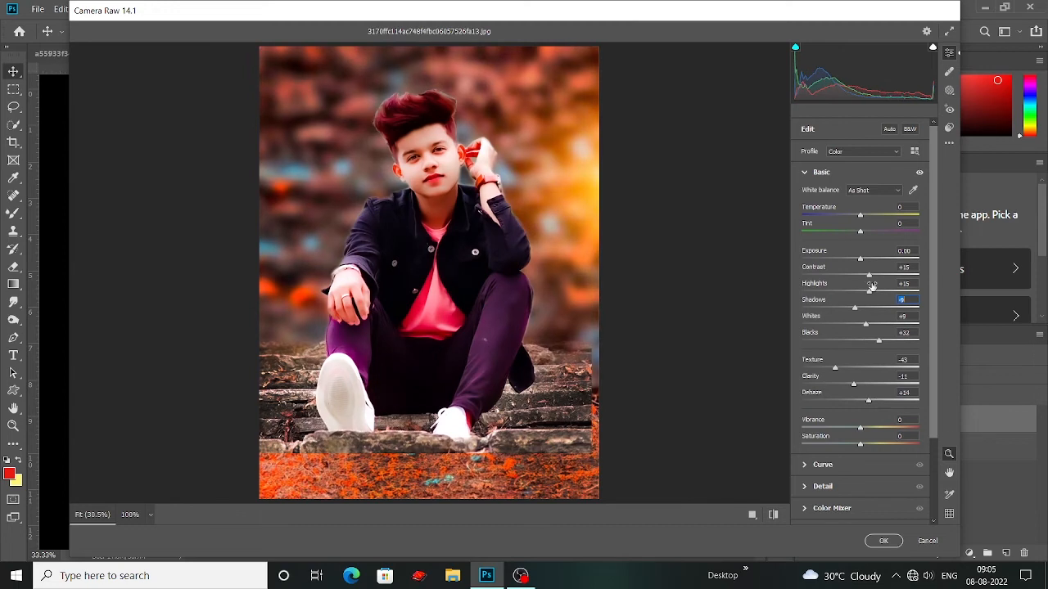
Step: Increase Noise Reduction in the detail settings to smooth the merged image
scroll(835, 311, down, 2)
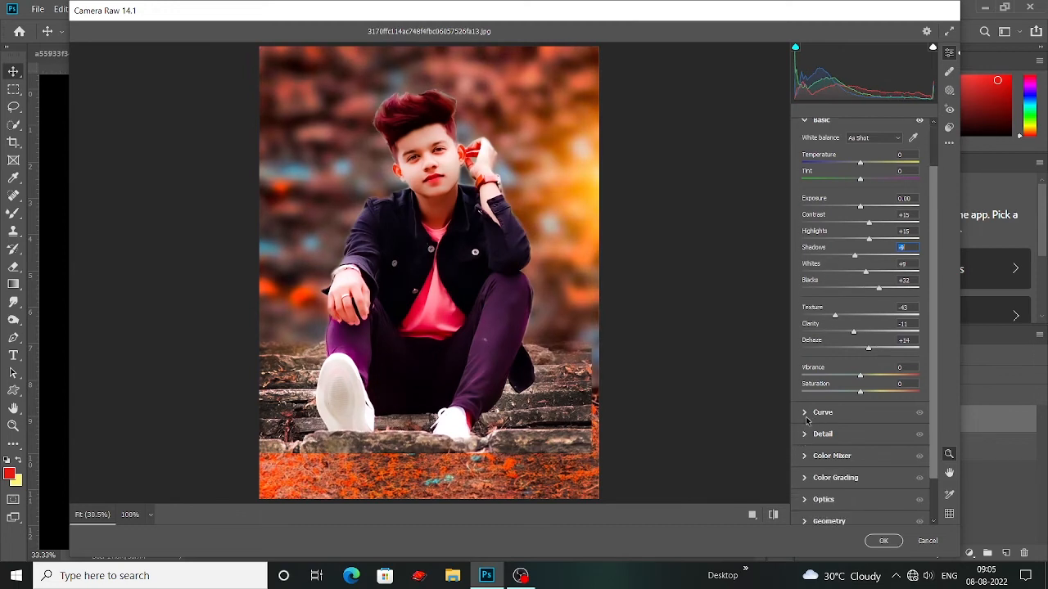
click(807, 435)
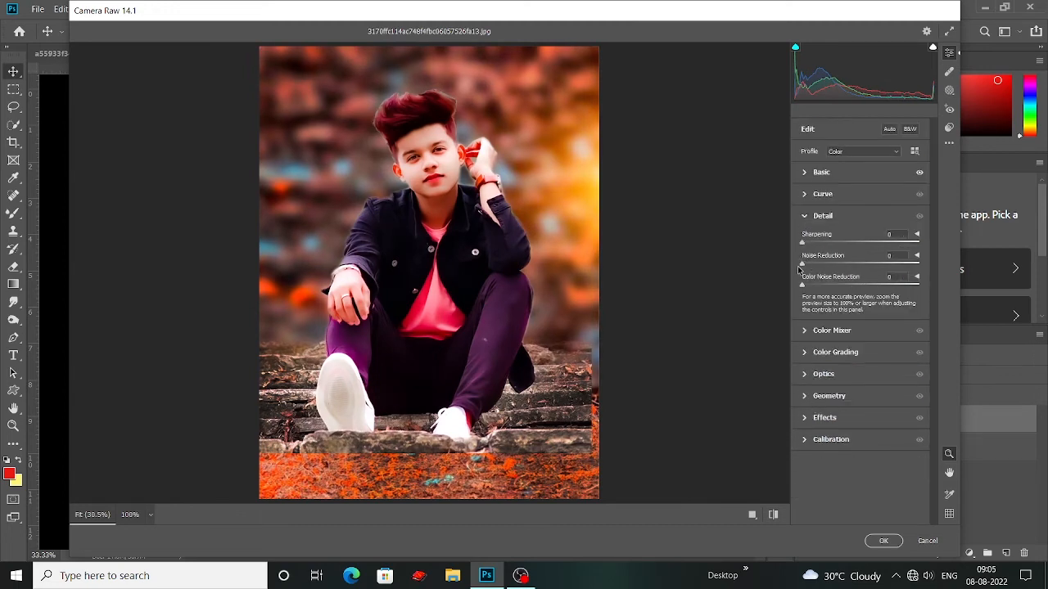
drag(803, 265, 841, 266)
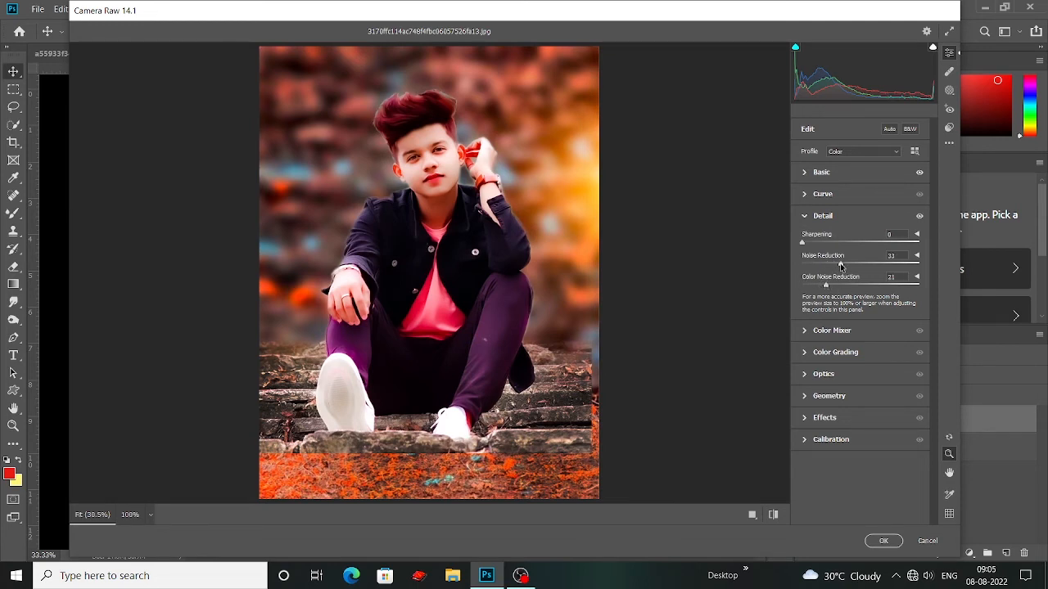
Step: Set the Color Mixer saturation of the Magentas to +44 and the Purples to -89
click(809, 331)
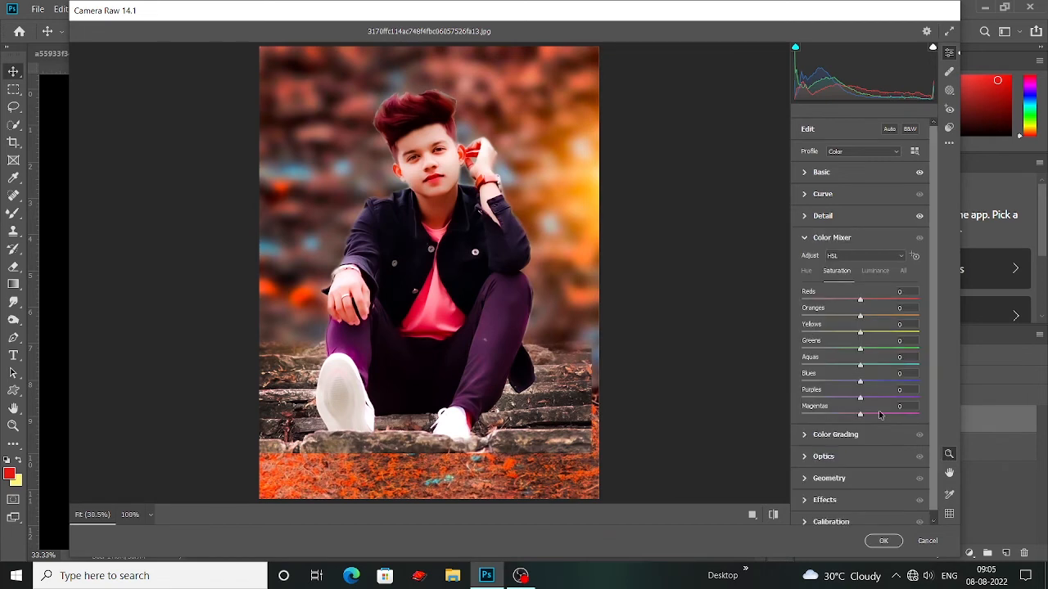
drag(861, 415, 952, 418)
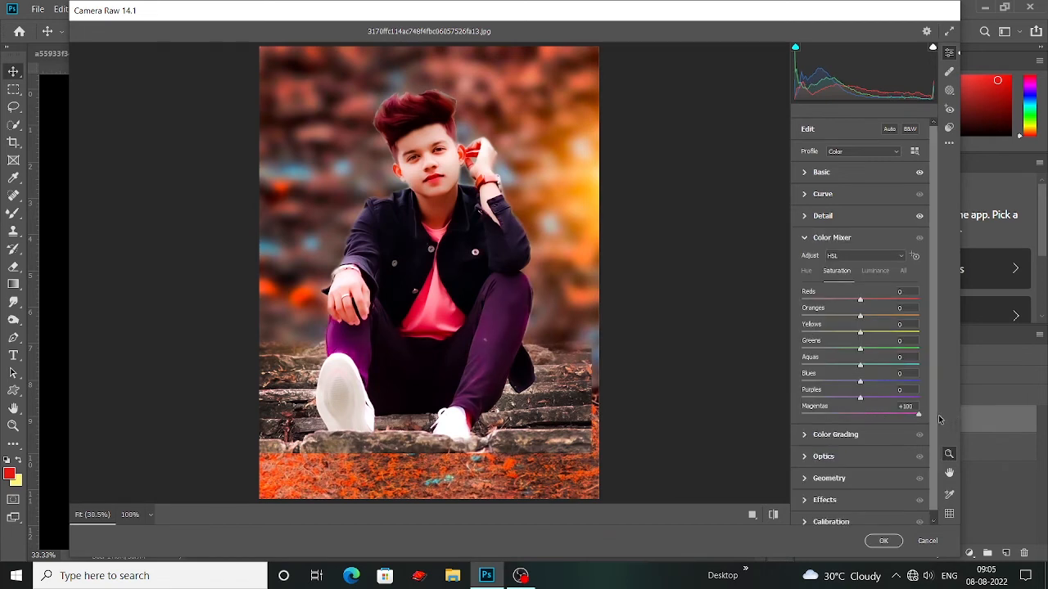
scroll(548, 300, up, 1)
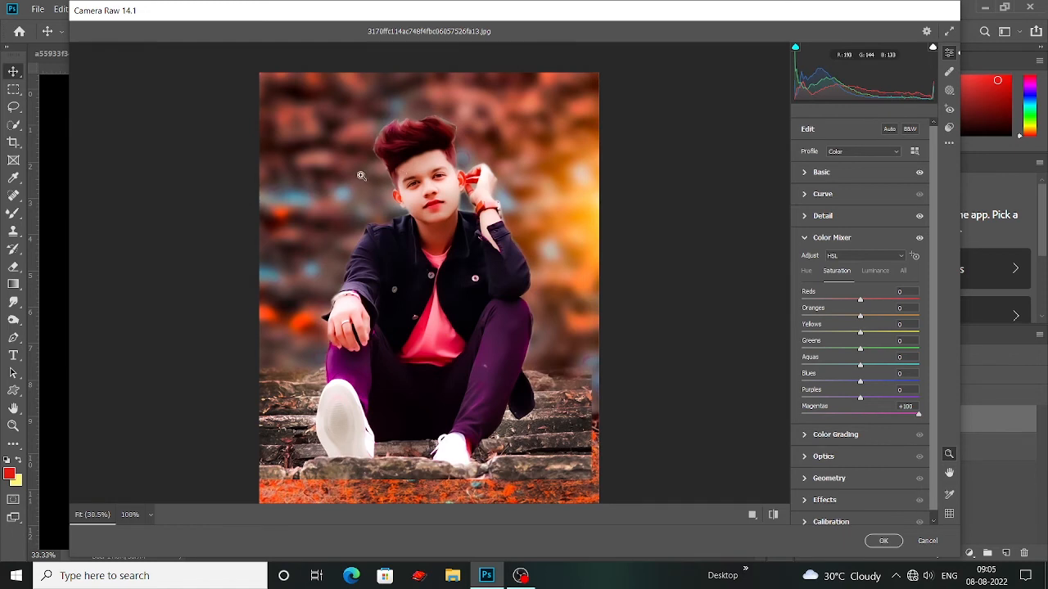
scroll(360, 175, up, 2)
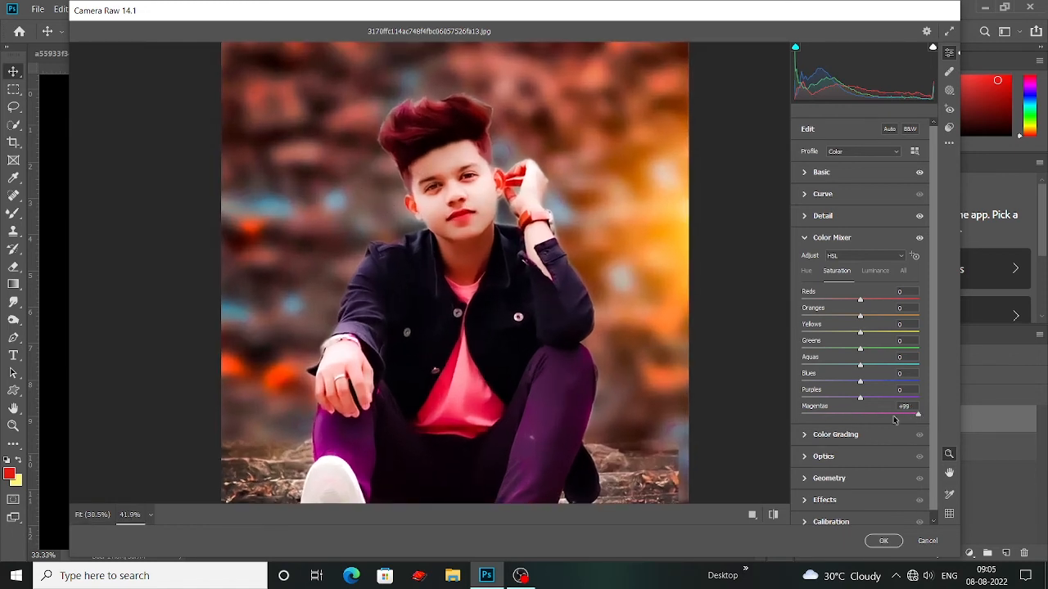
drag(895, 419, 801, 411)
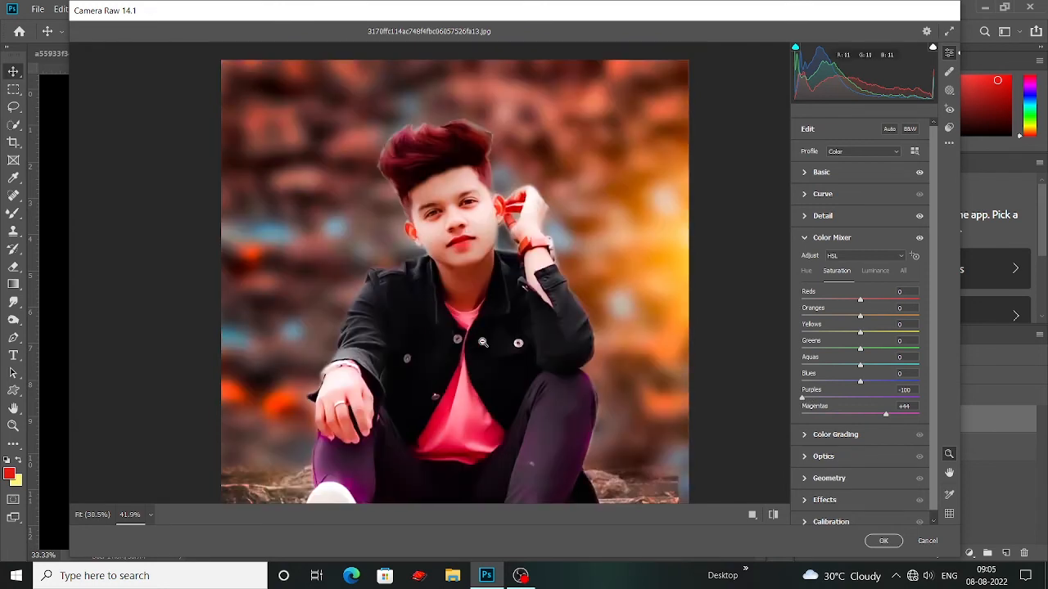
click(808, 402)
scroll(506, 298, up, 1)
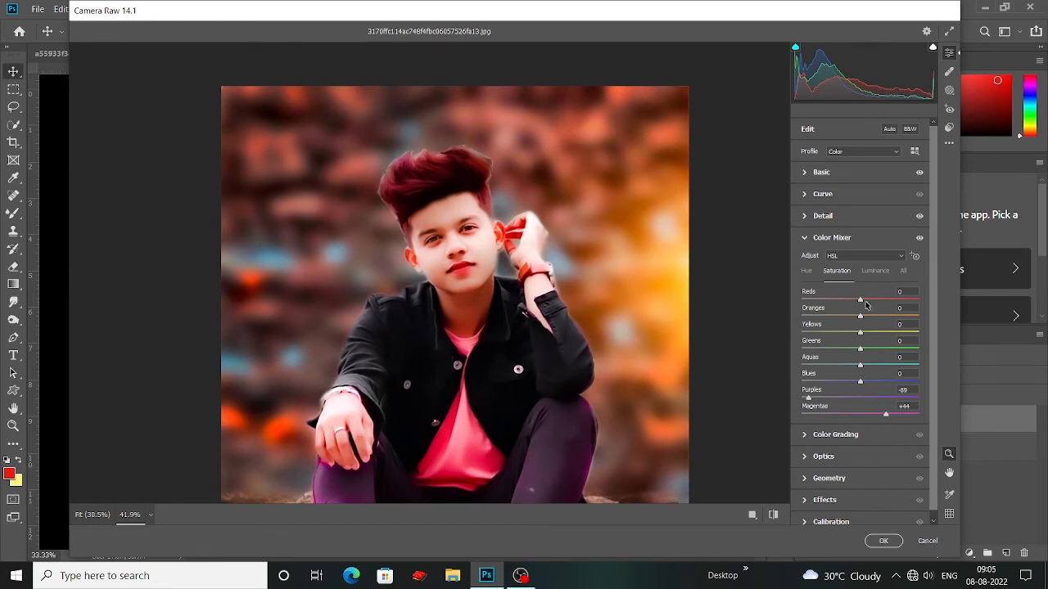
Step: Set the saturation of Reds to +7, Oranges to -6 and Yellows to -11, and apply the Camera Raw grade to the merged layer
drag(860, 301, 858, 332)
scroll(650, 323, down, 1)
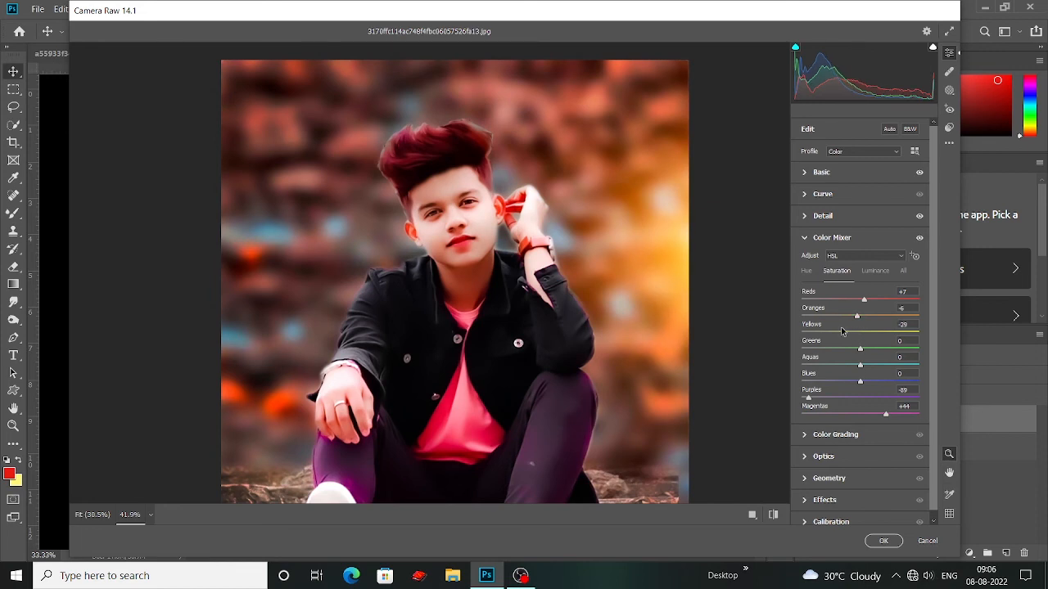
scroll(554, 331, down, 3)
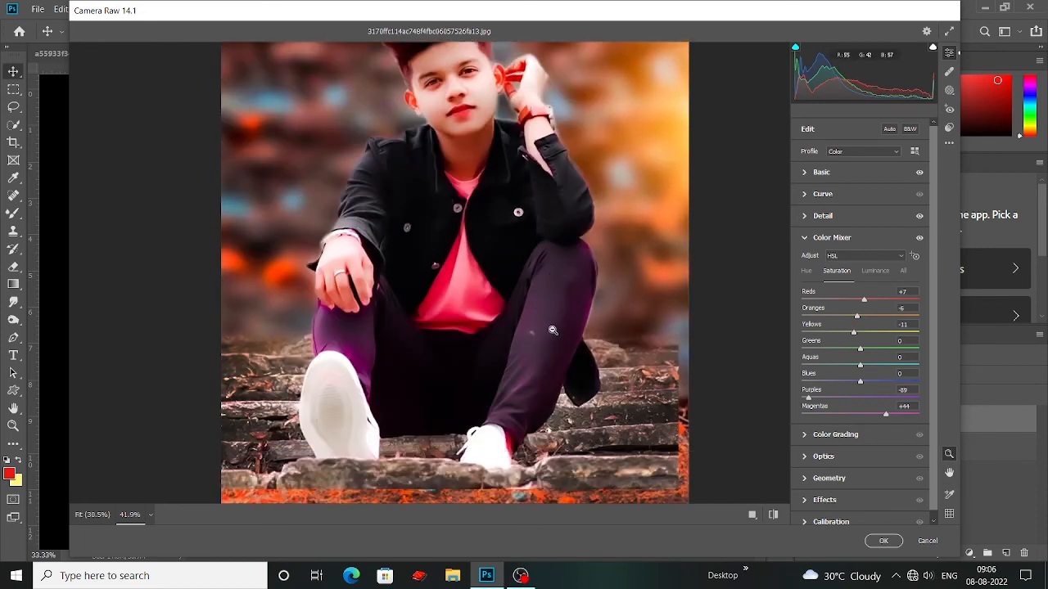
scroll(496, 342, down, 2)
scroll(496, 342, down, 1)
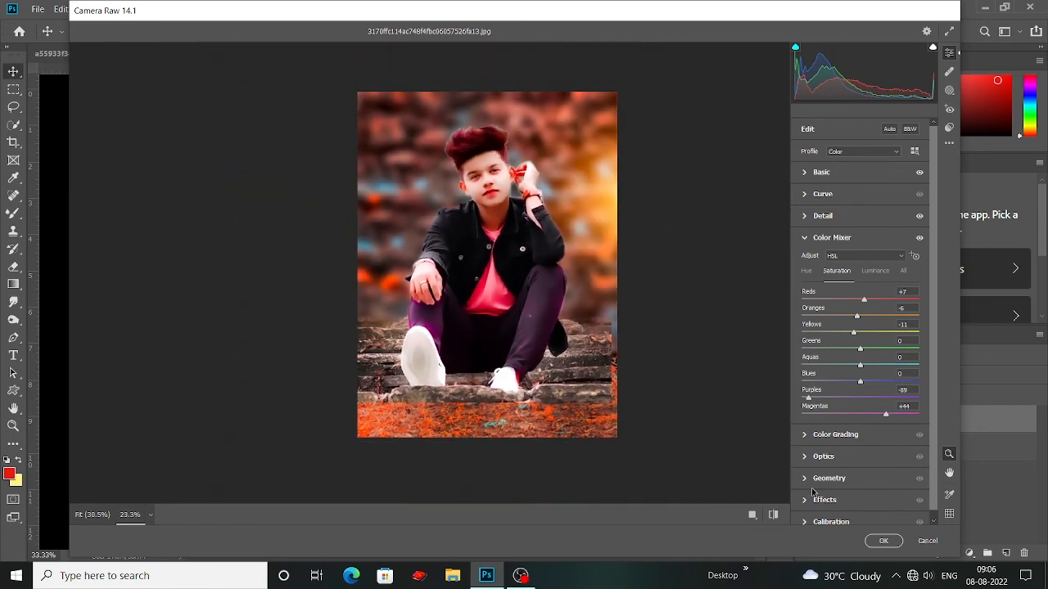
click(877, 544)
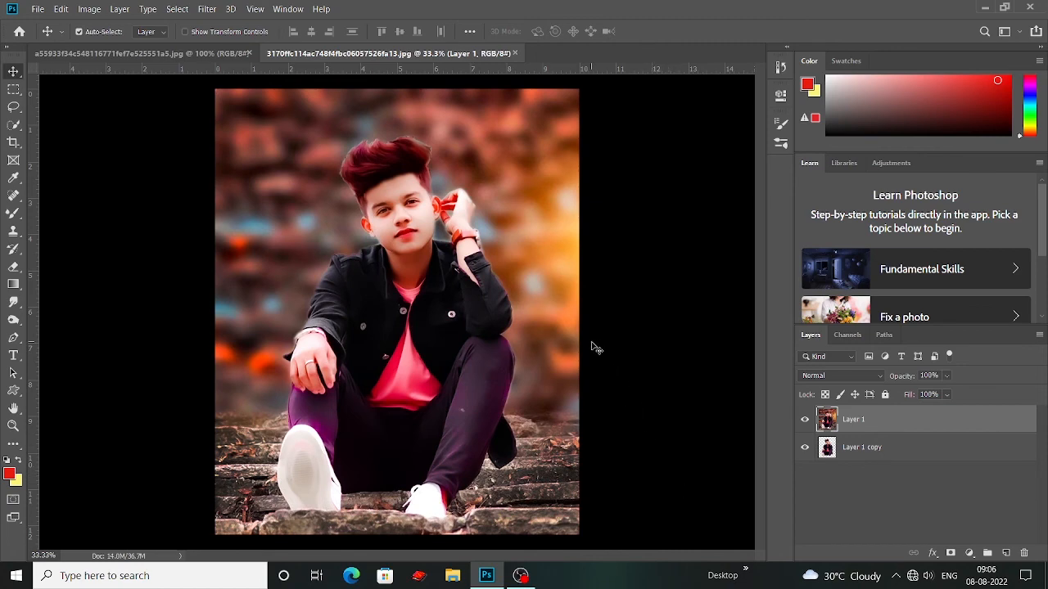
Step: Compare the image with the graded merged layer hidden and shown
key(ctrl+plus)
key(ctrl+minus)
click(805, 420)
click(805, 420)
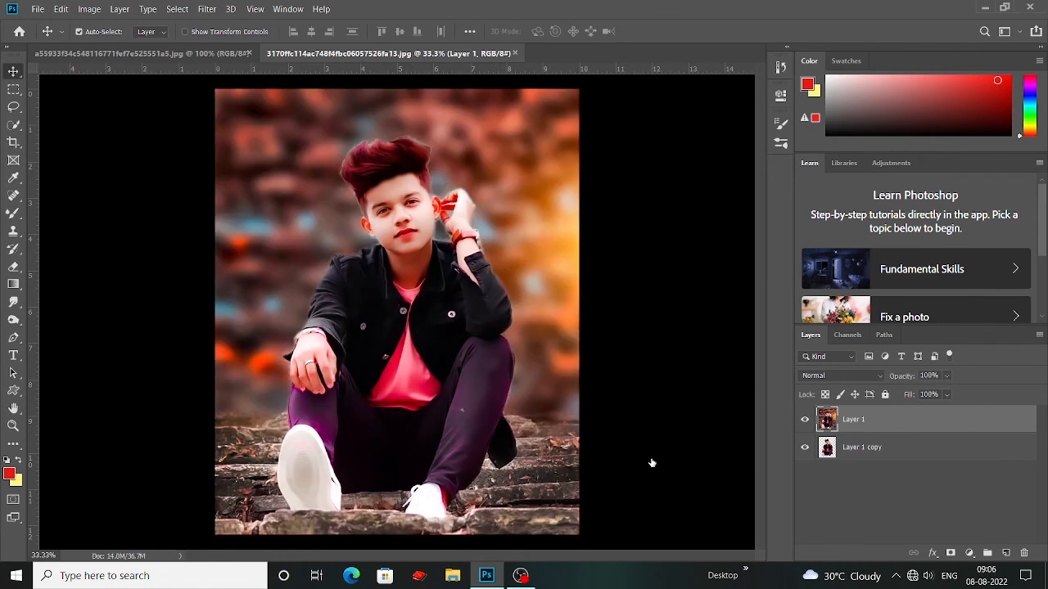